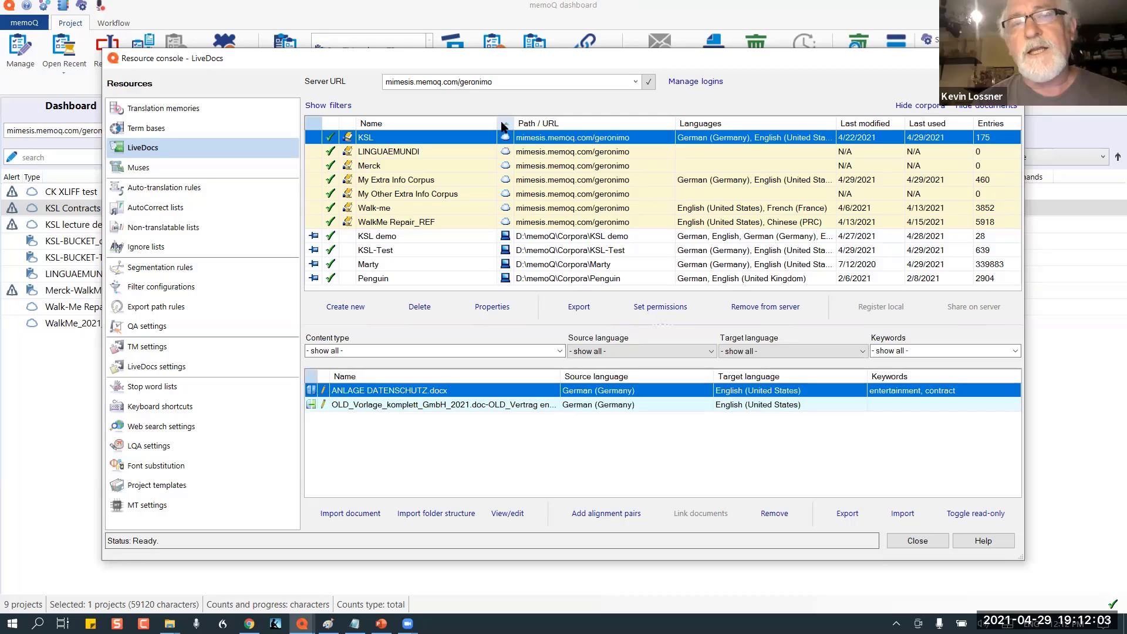
Sort the corpora by storage location with local ones first and view the list of available servers.
{"action": "left_click", "coordinate": [504, 125]}
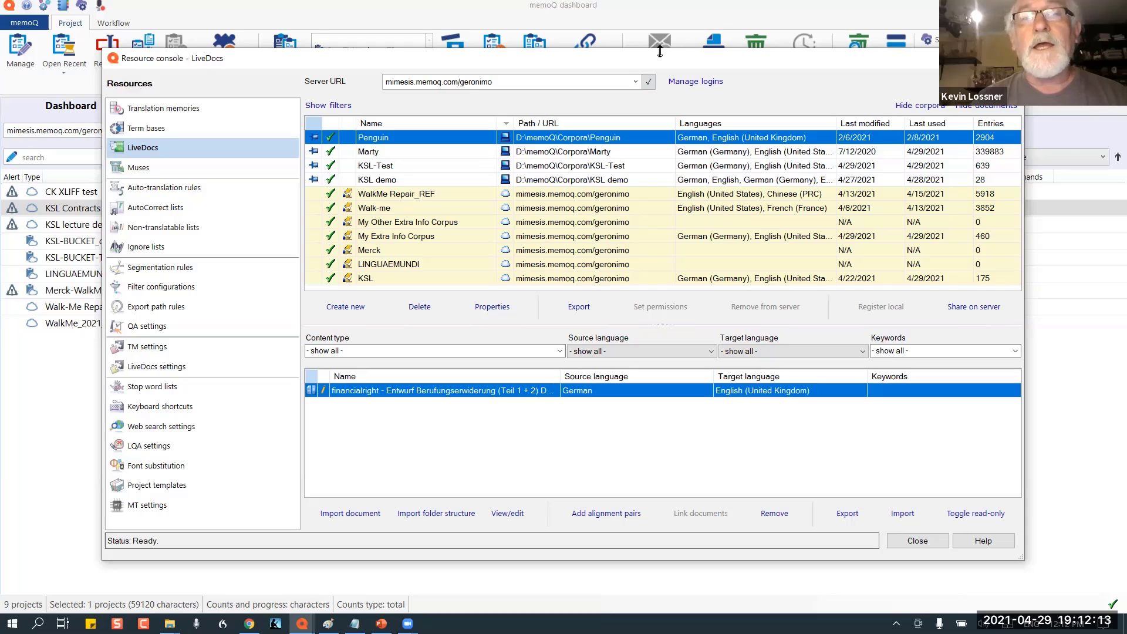
{"action": "left_click", "coordinate": [636, 84]}
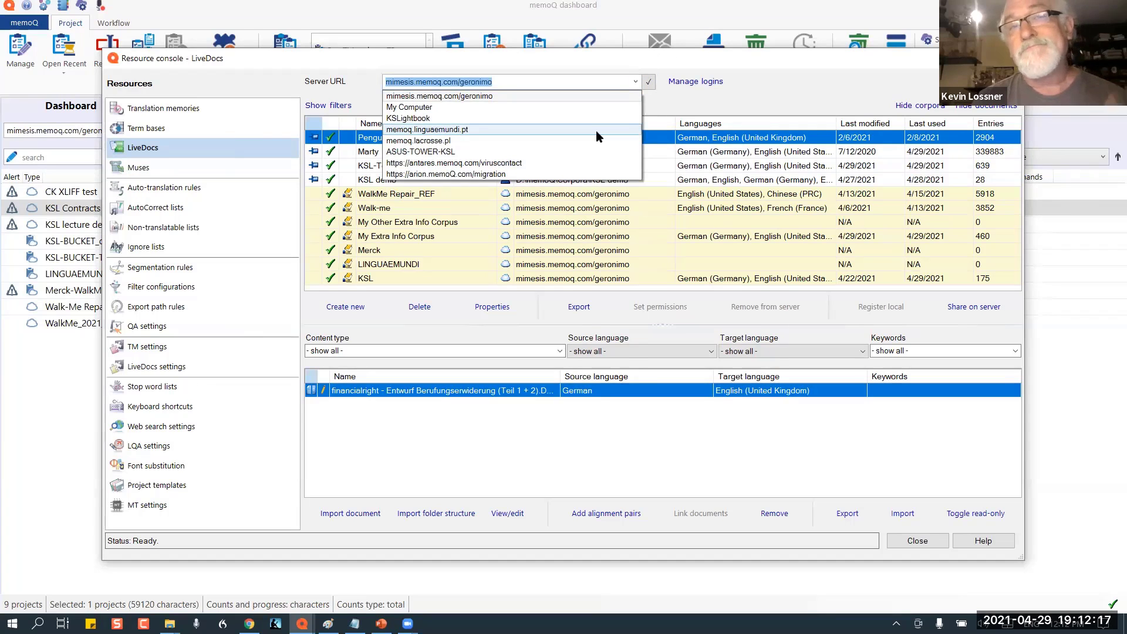
{"action": "left_click", "coordinate": [793, 85]}
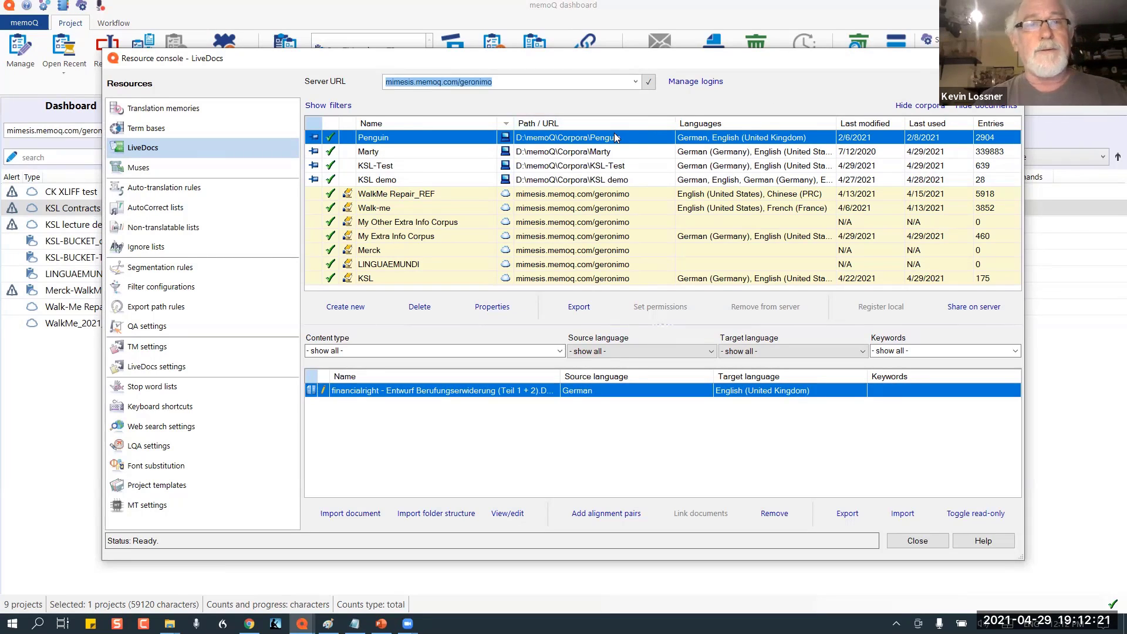
Examine the documents held in the KSL-Test, KSL demo, My Extra Info Corpus, My Other Extra Info Corpus and KSL corpora.
{"action": "left_click", "coordinate": [399, 169]}
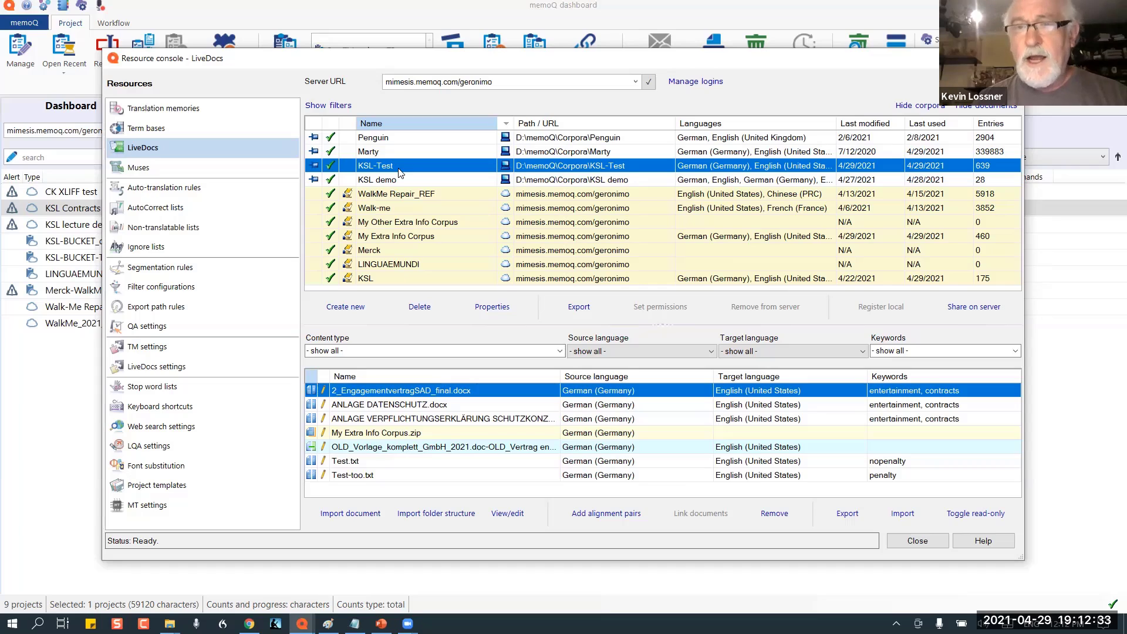
{"action": "left_click", "coordinate": [397, 186]}
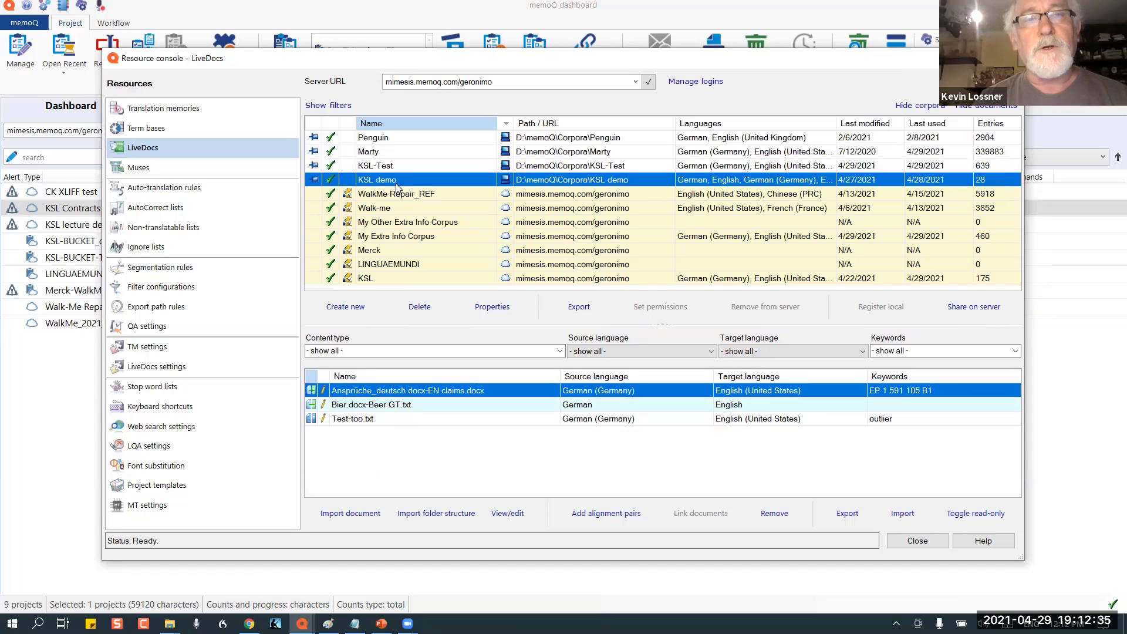
{"action": "left_click", "coordinate": [399, 239]}
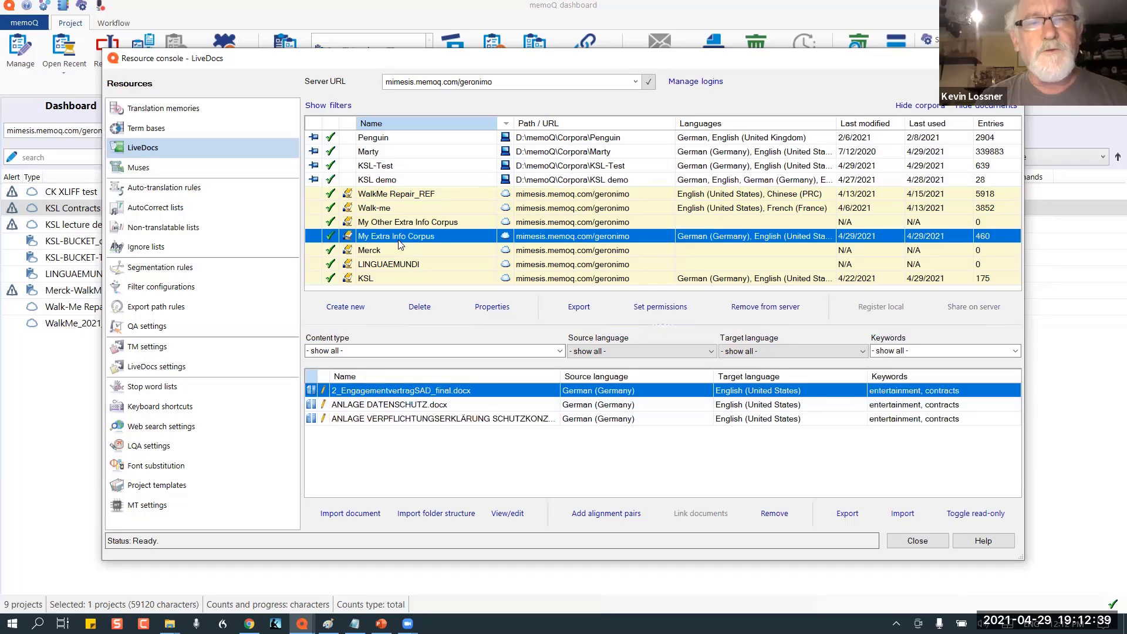
{"action": "left_click", "coordinate": [405, 226]}
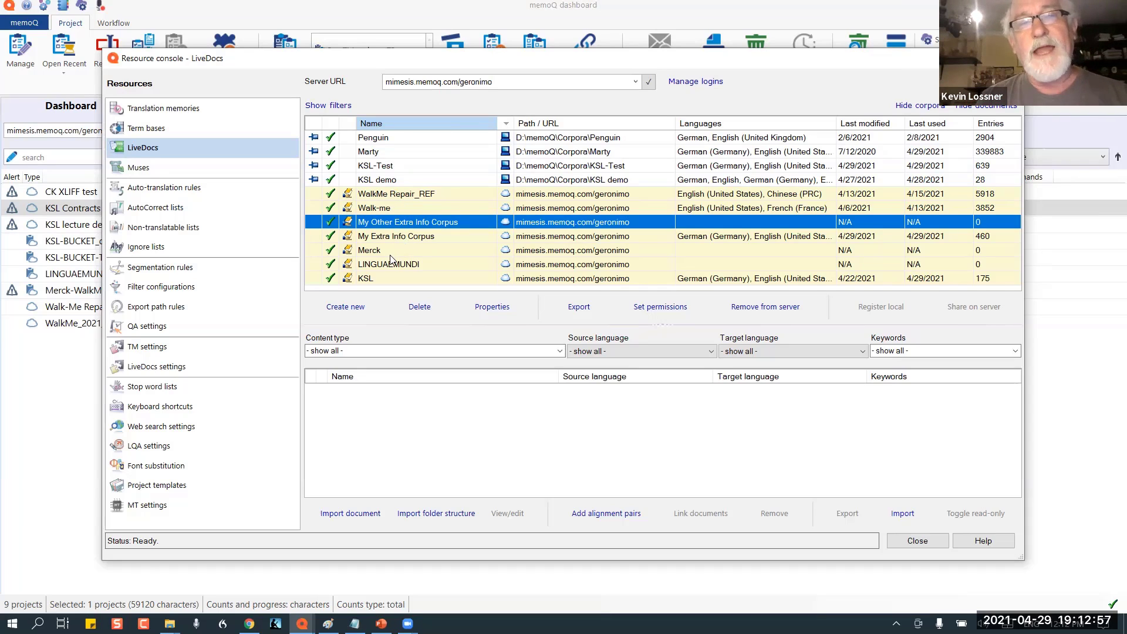
{"action": "left_click", "coordinate": [373, 279]}
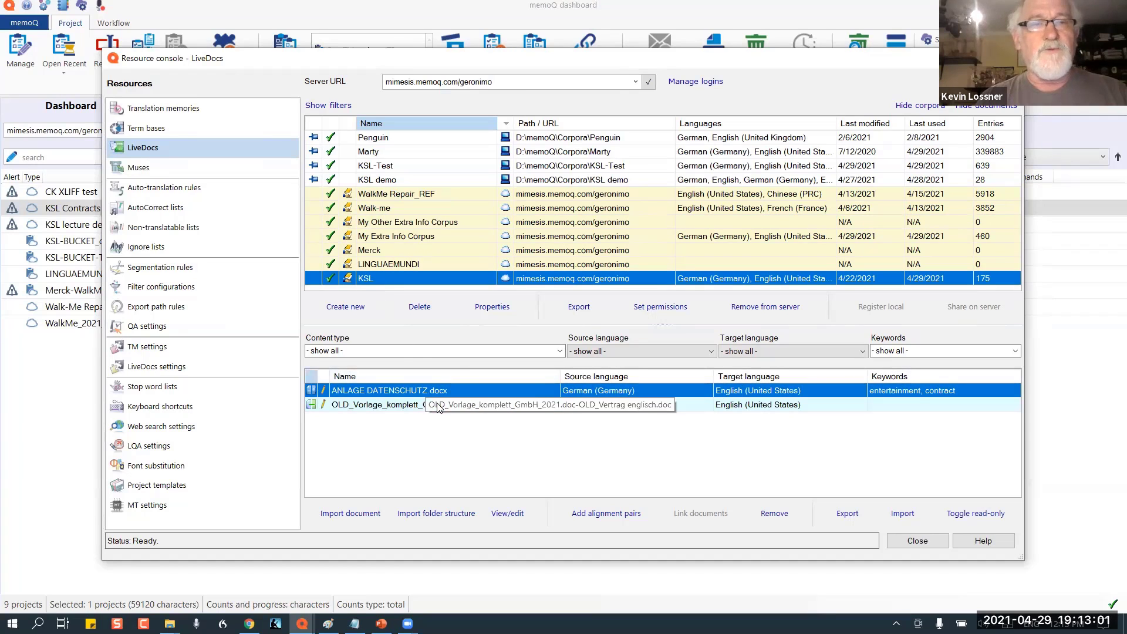
{"action": "left_click", "coordinate": [400, 405]}
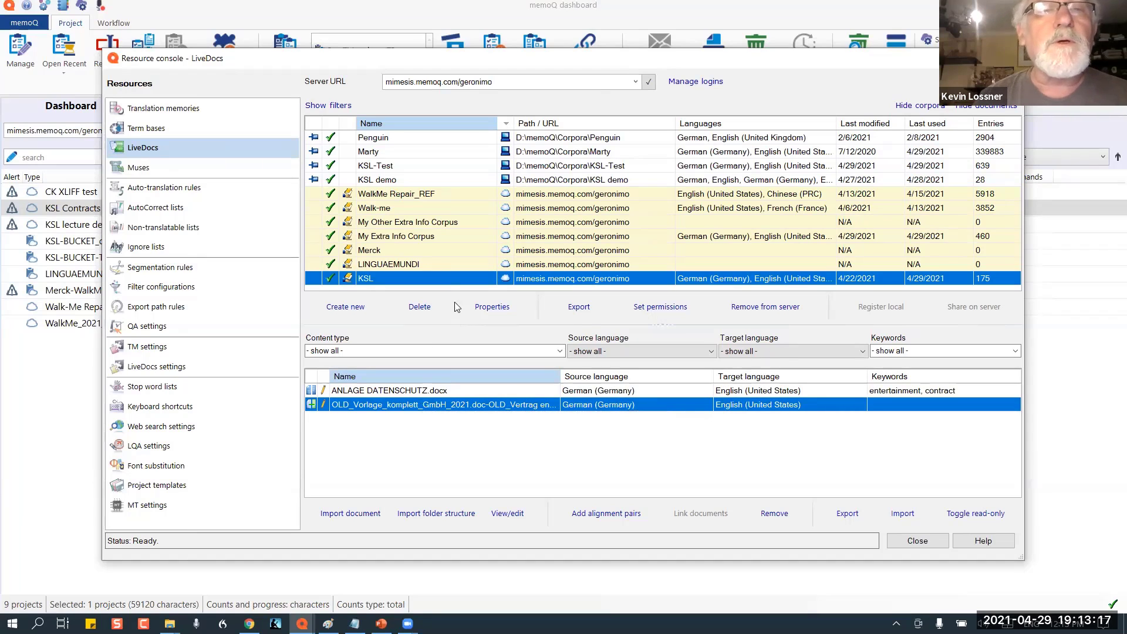
{"action": "left_click", "coordinate": [418, 226]}
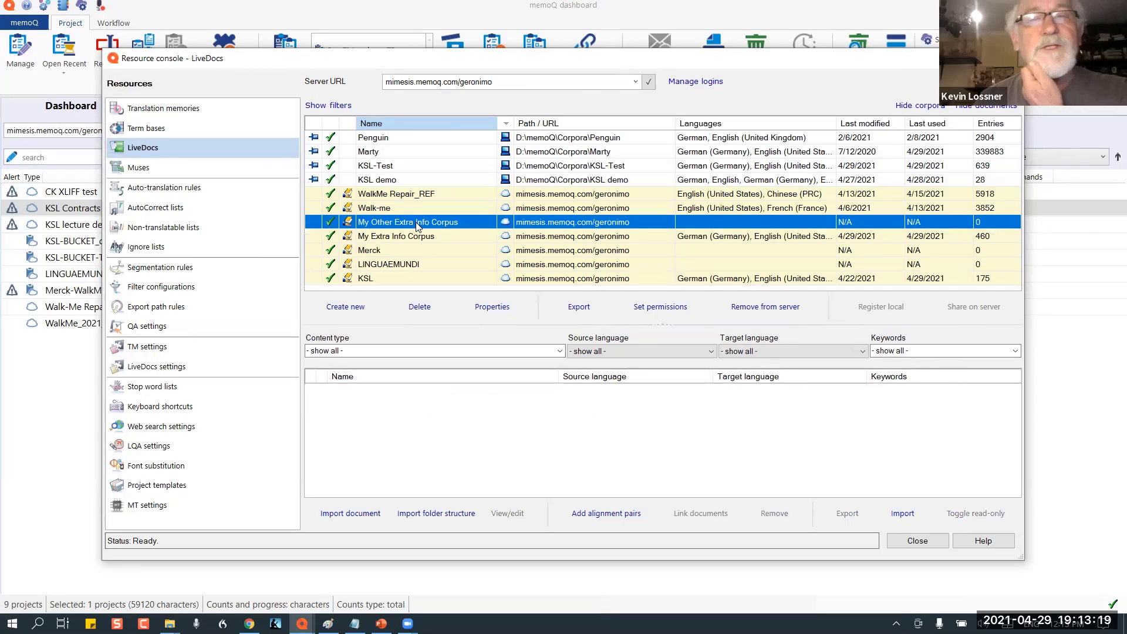
Export the whole KSL corpus as KSL.zip into a new folder "demo - exports" inside 2021-04-29 LiveDocs discussion.
{"action": "left_click", "coordinate": [399, 279]}
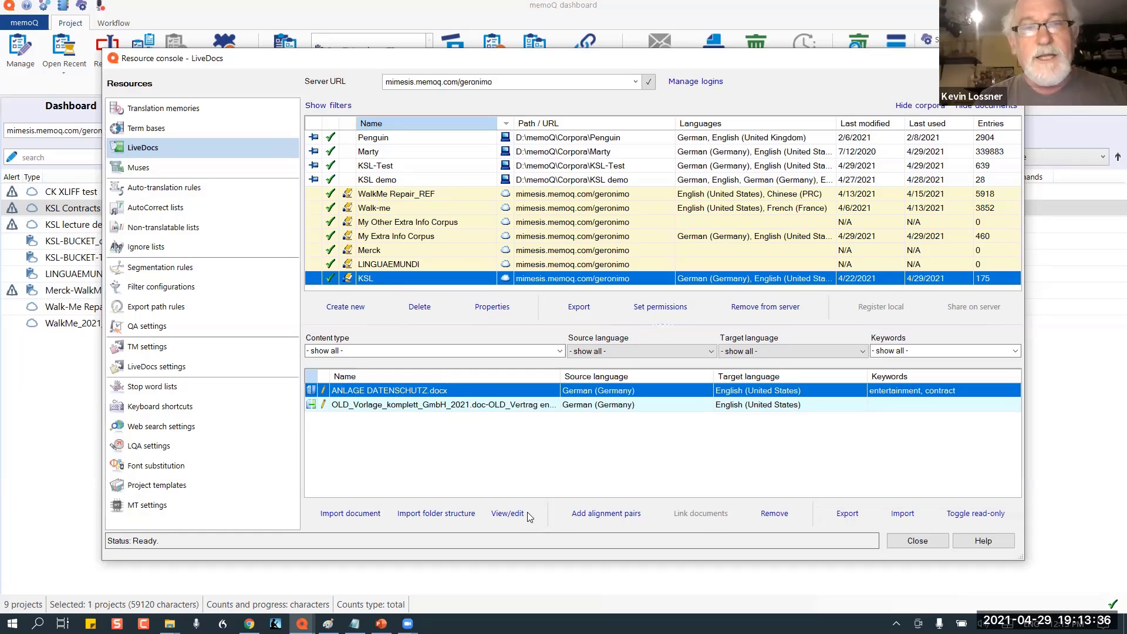
{"action": "left_click", "coordinate": [578, 307]}
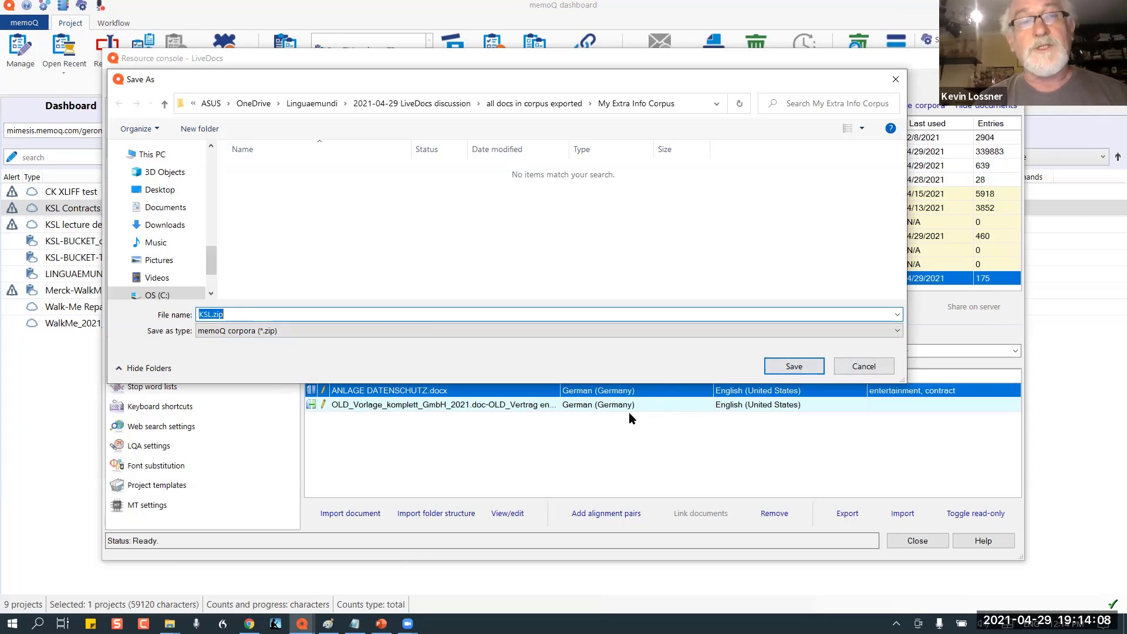
{"action": "left_click", "coordinate": [441, 104]}
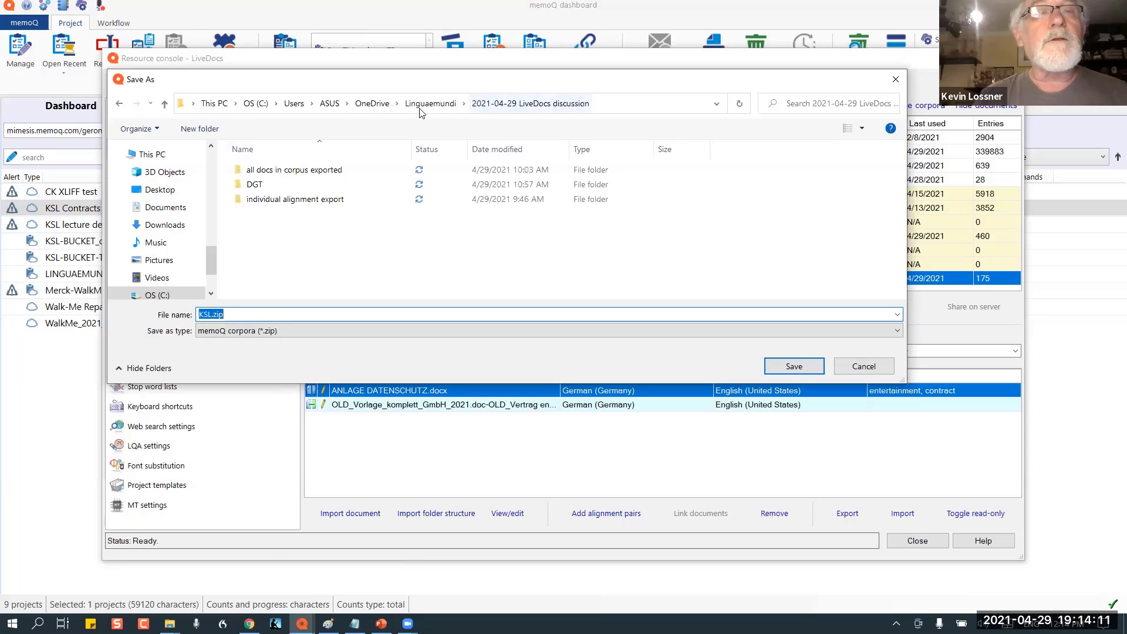
{"action": "left_click", "coordinate": [202, 129]}
{"action": "type", "text": "de"}
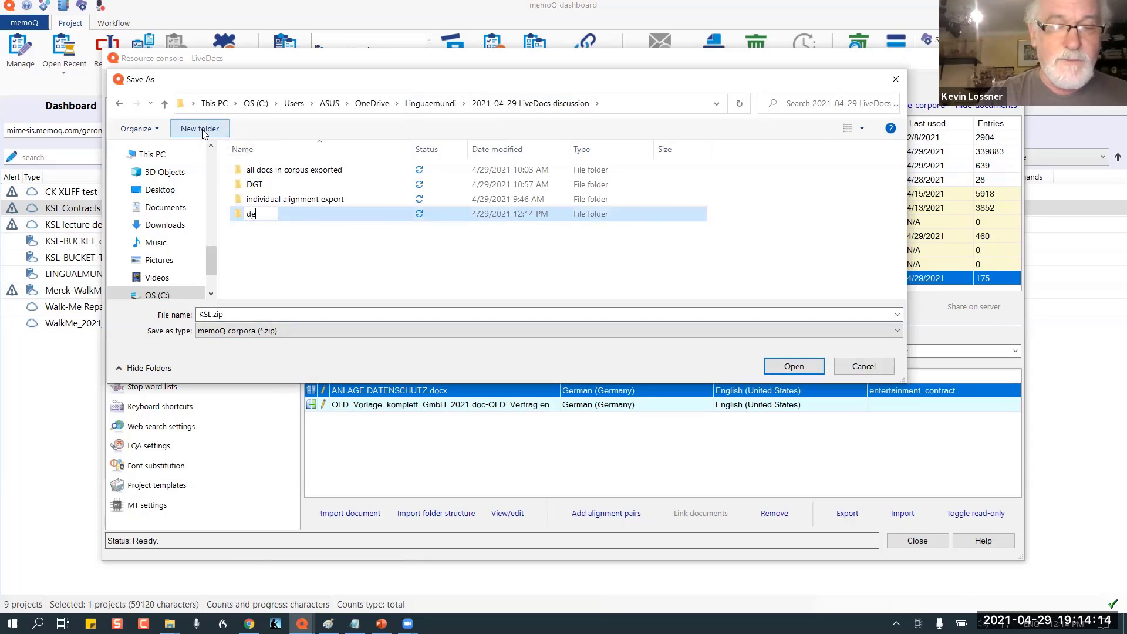
{"action": "type", "text": "mo - exports"}
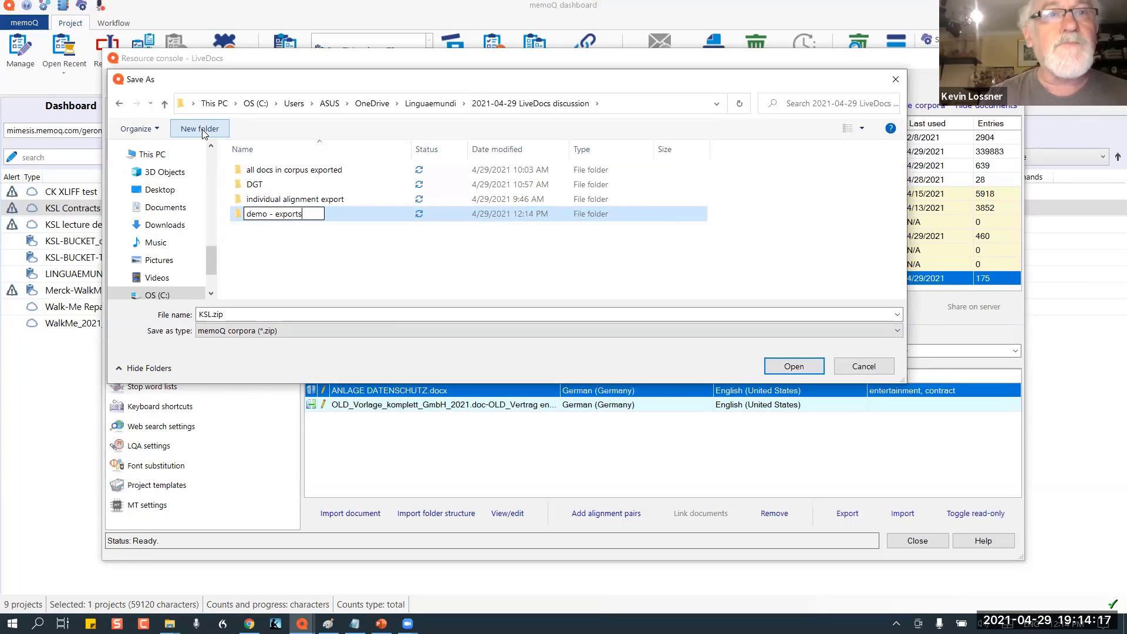
{"action": "key", "text": "Return"}
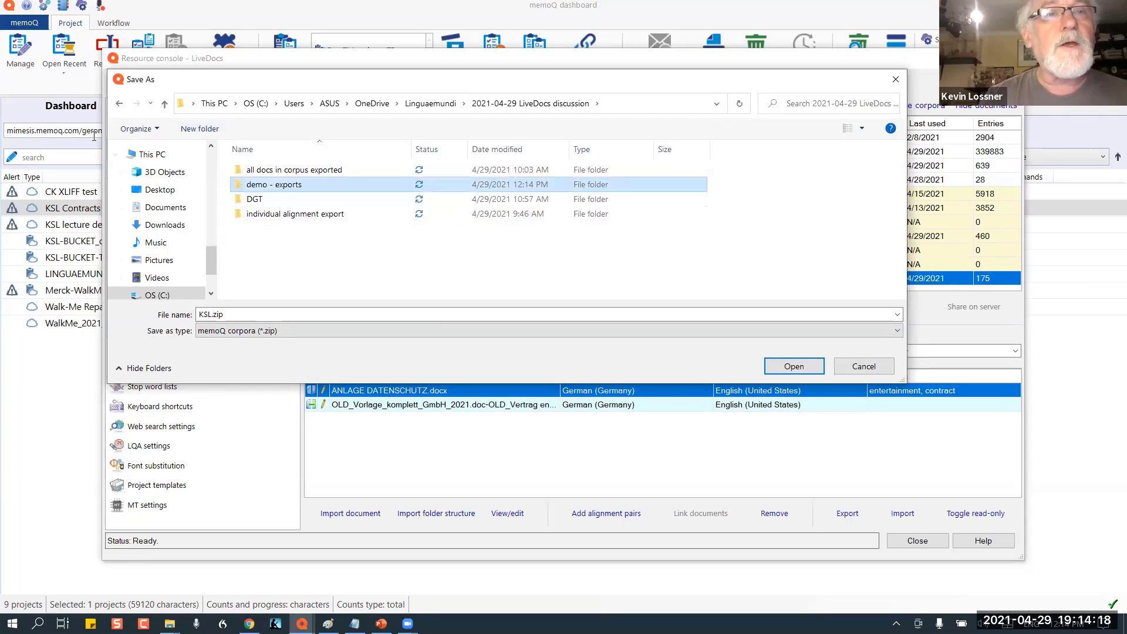
{"action": "double_click", "coordinate": [245, 186]}
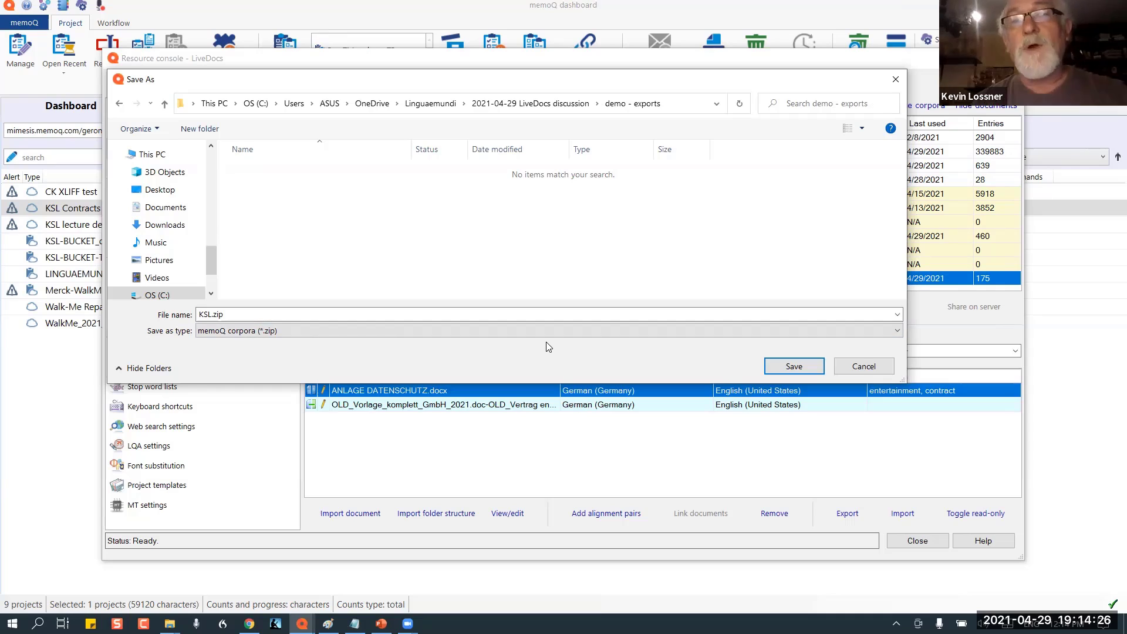
{"action": "left_click", "coordinate": [802, 373]}
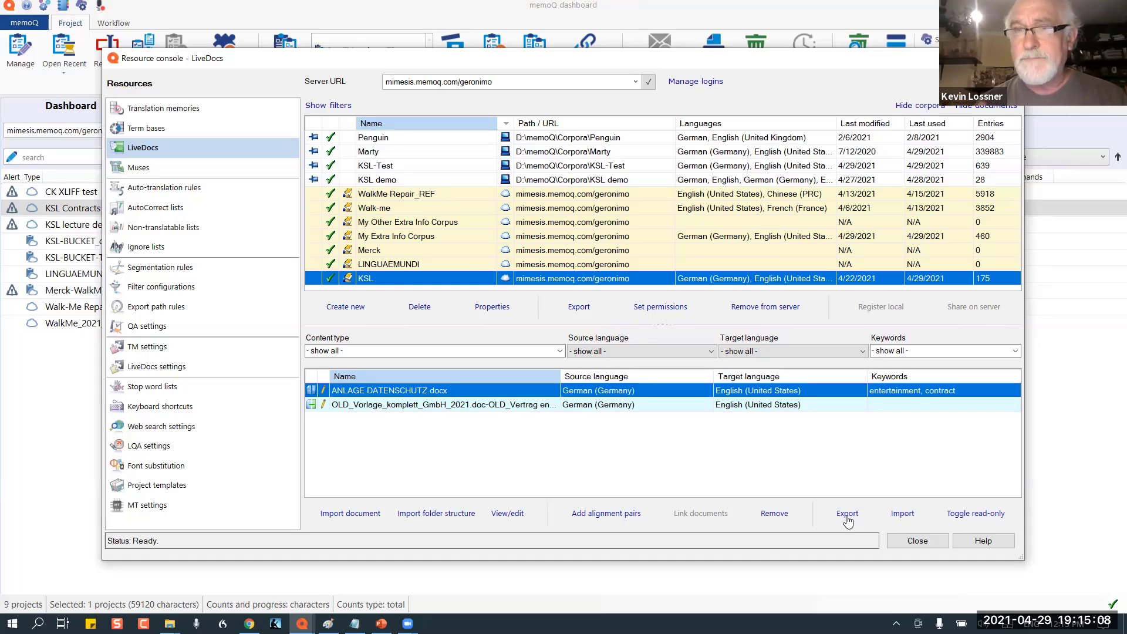
Export both documents of the KSL corpus to the "demo - exports" folder as separate files, without a single archive.
{"action": "left_click", "coordinate": [521, 404], "text": "ctrl"}
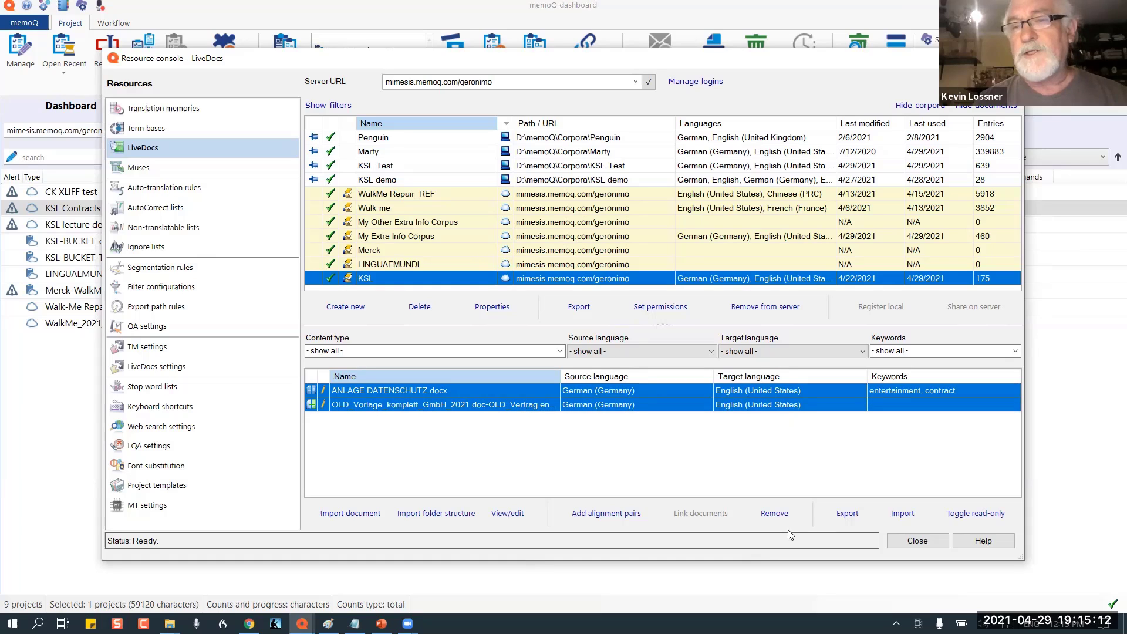
{"action": "left_click", "coordinate": [842, 513]}
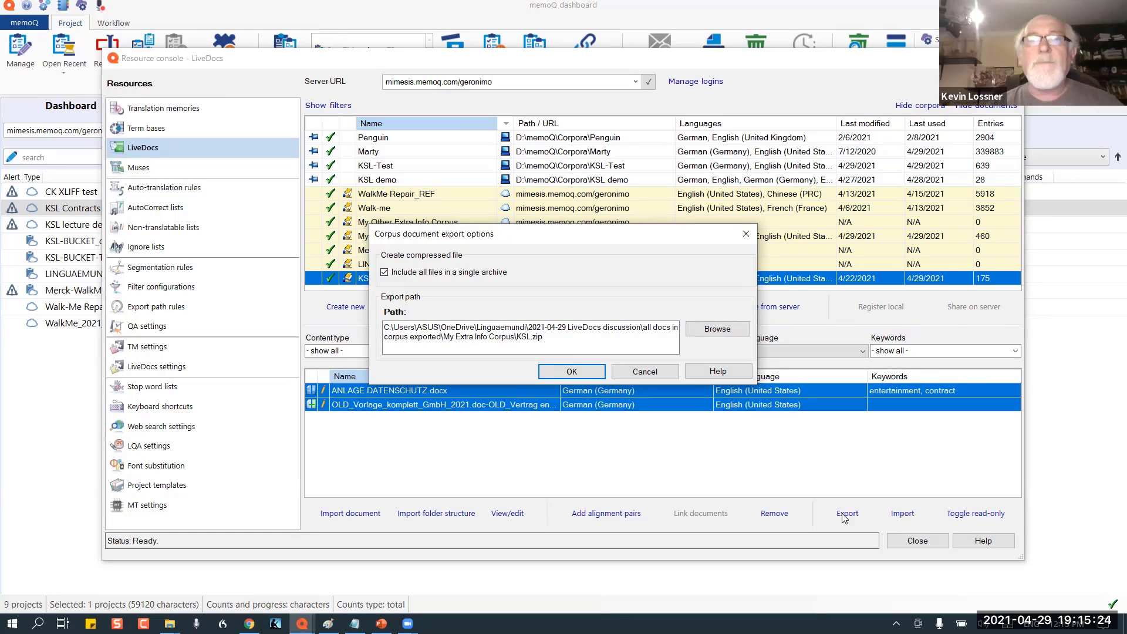
{"action": "left_click_drag", "start_coordinate": [546, 335], "coordinate": [534, 333]}
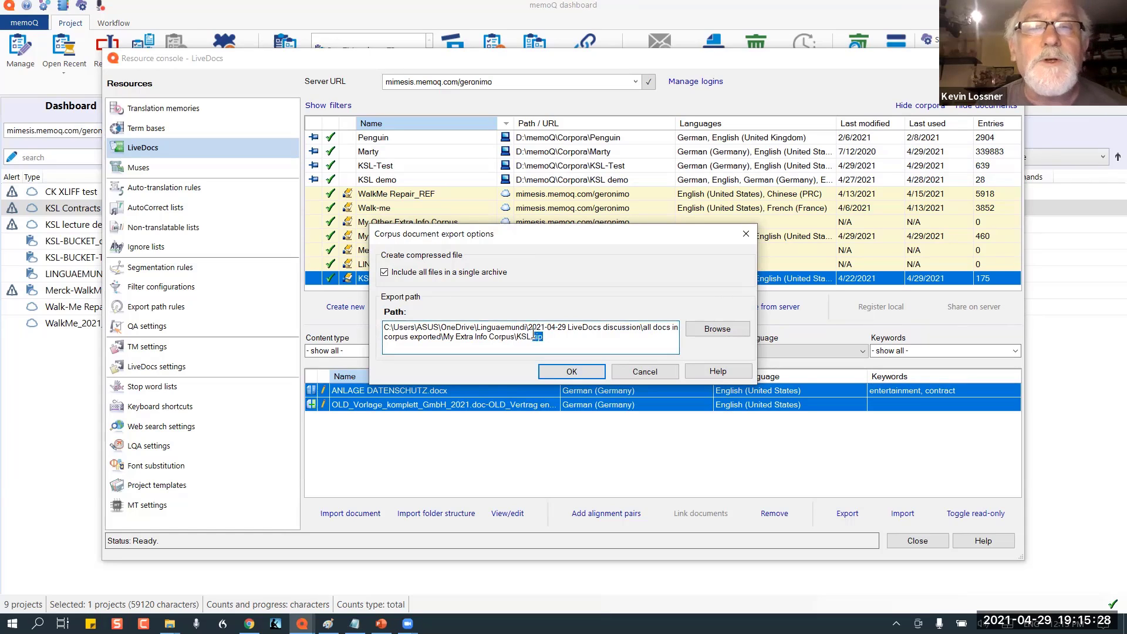
{"action": "left_click", "coordinate": [384, 274]}
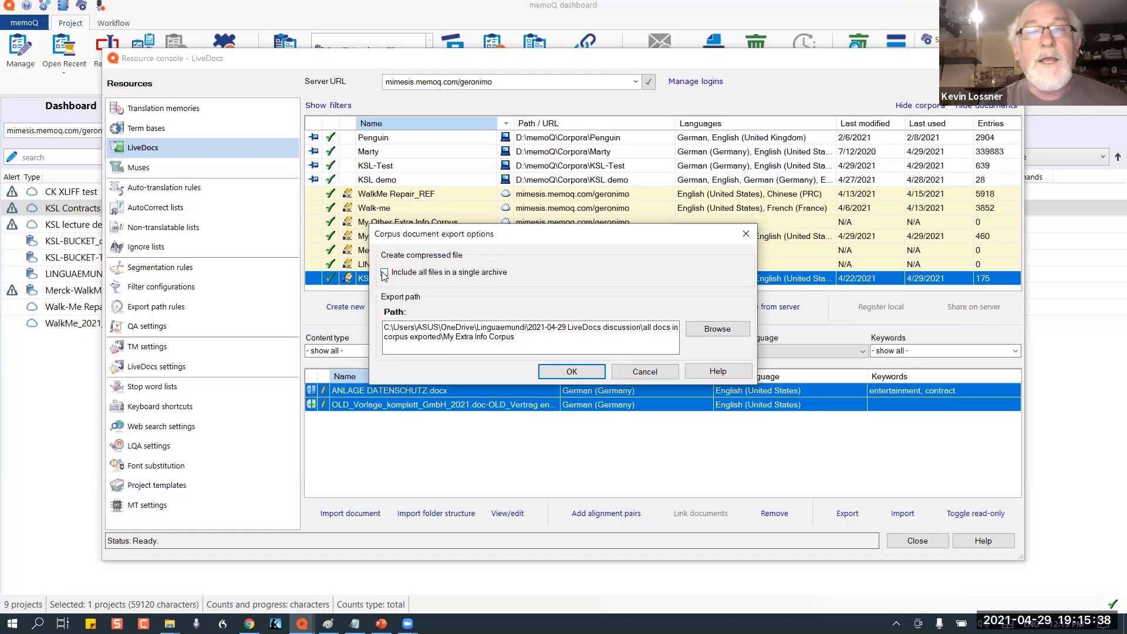
{"action": "left_click", "coordinate": [712, 329]}
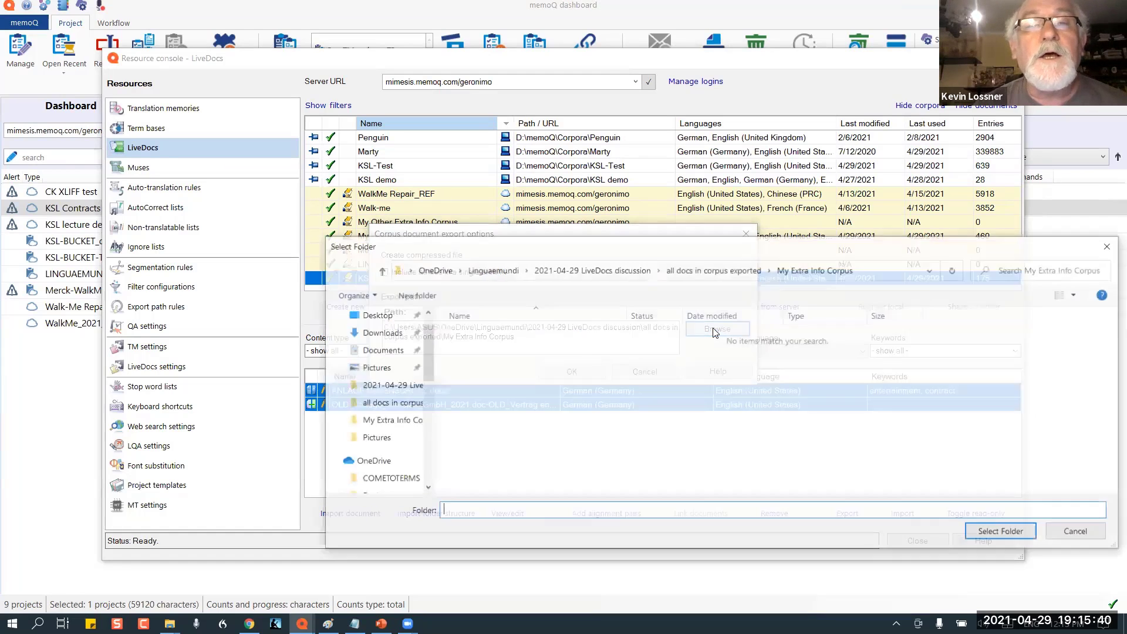
{"action": "left_click", "coordinate": [632, 270]}
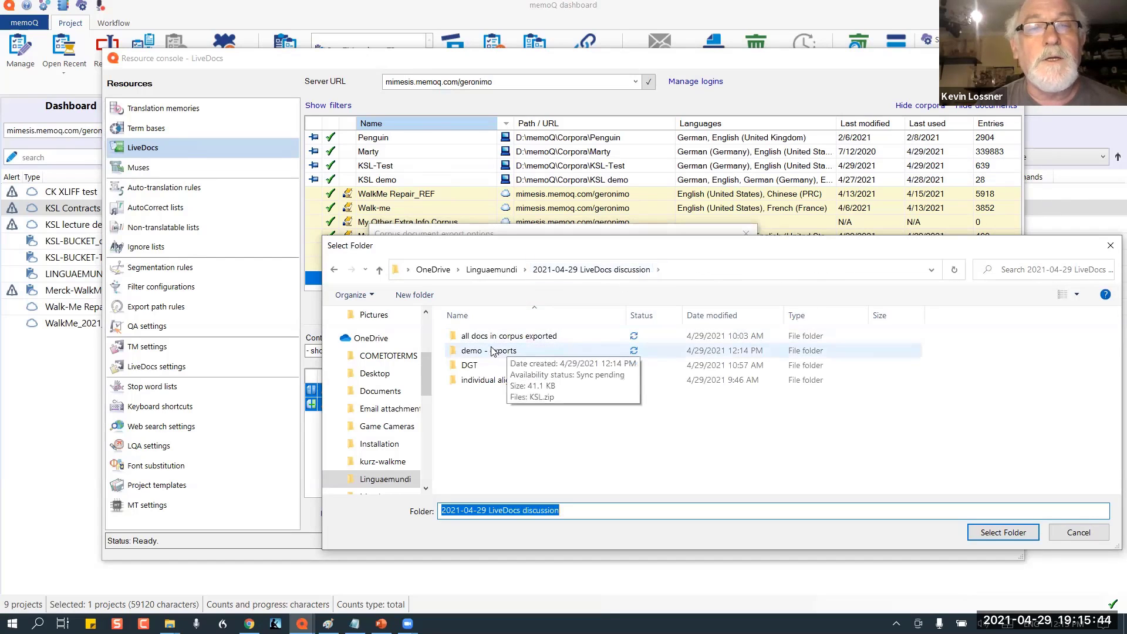
{"action": "double_click", "coordinate": [491, 351]}
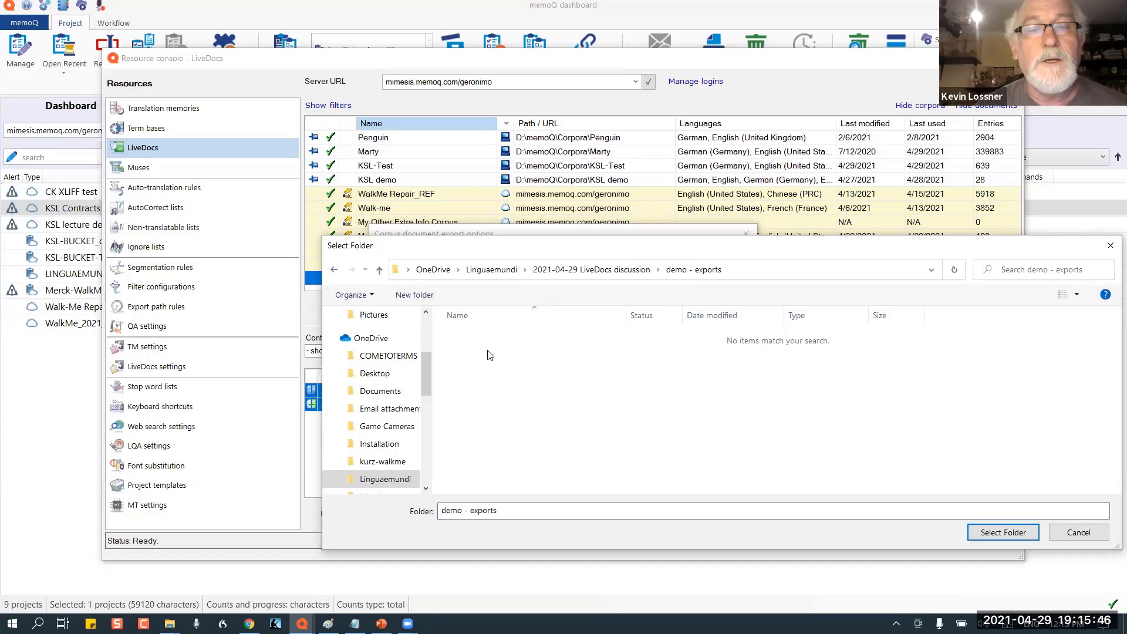
{"action": "left_click", "coordinate": [978, 527]}
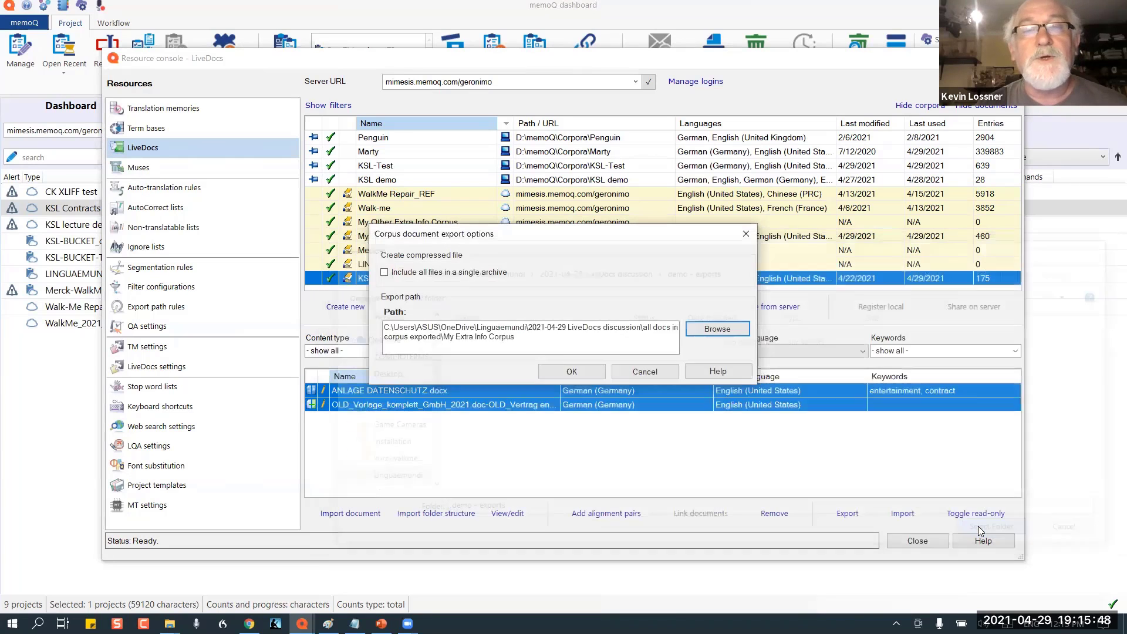
{"action": "left_click", "coordinate": [541, 340]}
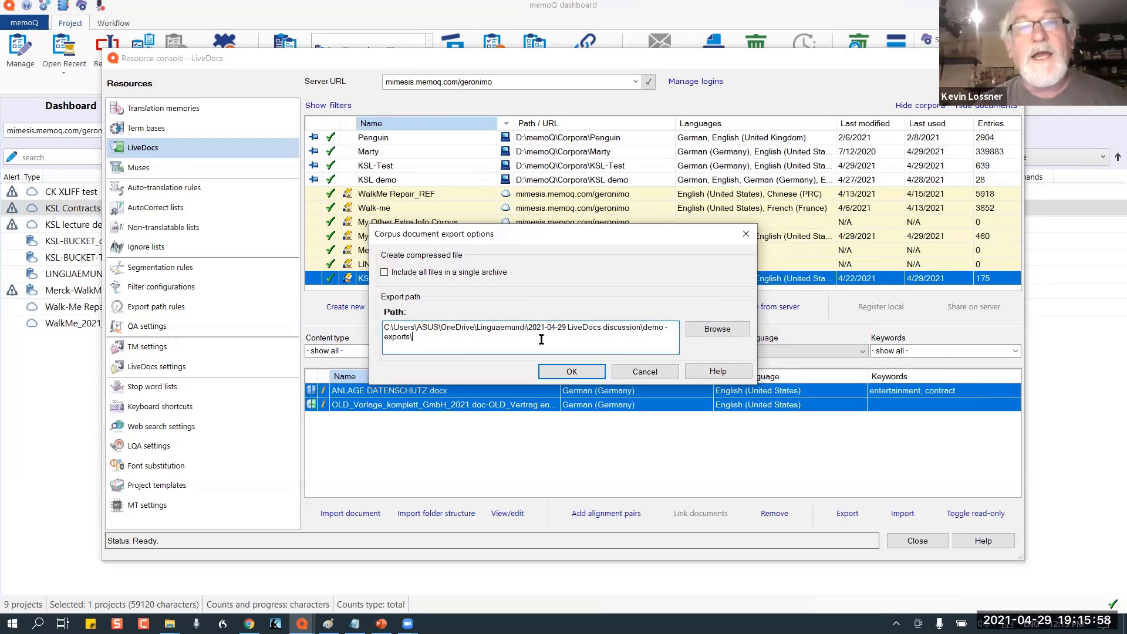
{"action": "left_click", "coordinate": [572, 372]}
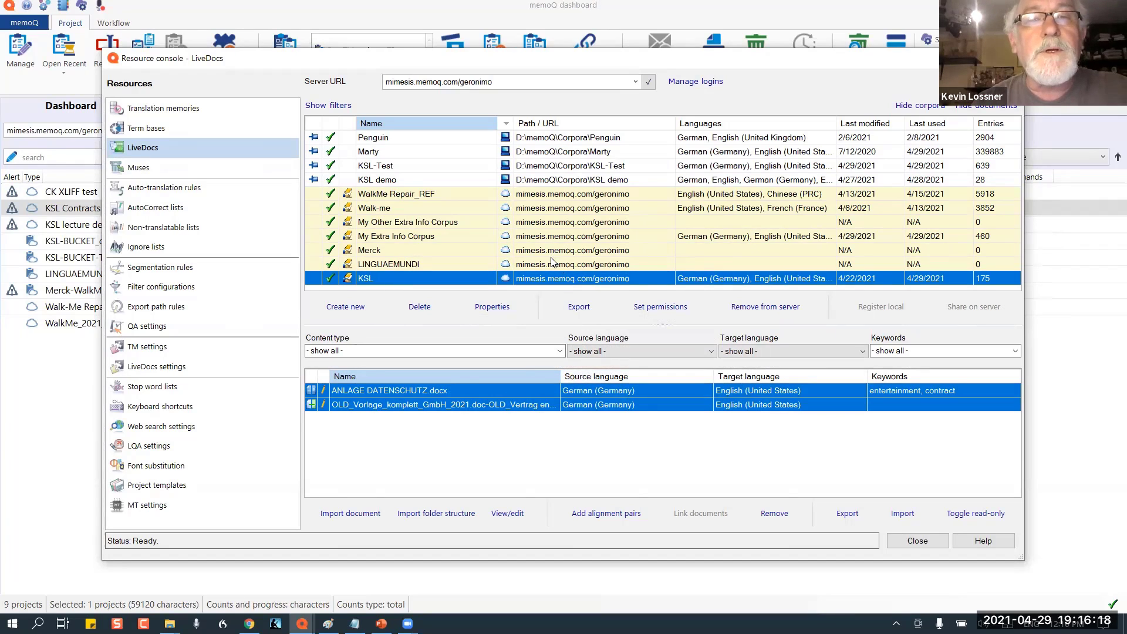
Export ANLAGE VERPFLICHTUNGSERKLÄRUNG SCHUTZKONZEPT (1).docx from My Extra Info Corpus to the "demo - exports" folder as an .mqxlz file.
{"action": "left_click", "coordinate": [552, 263]}
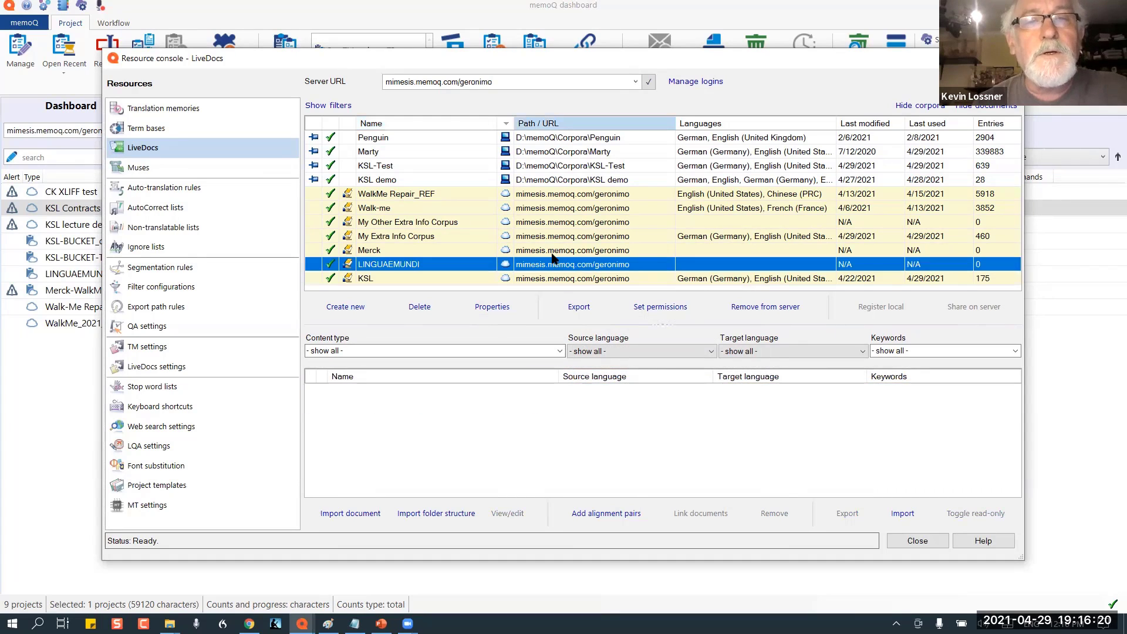
{"action": "left_click", "coordinate": [552, 253]}
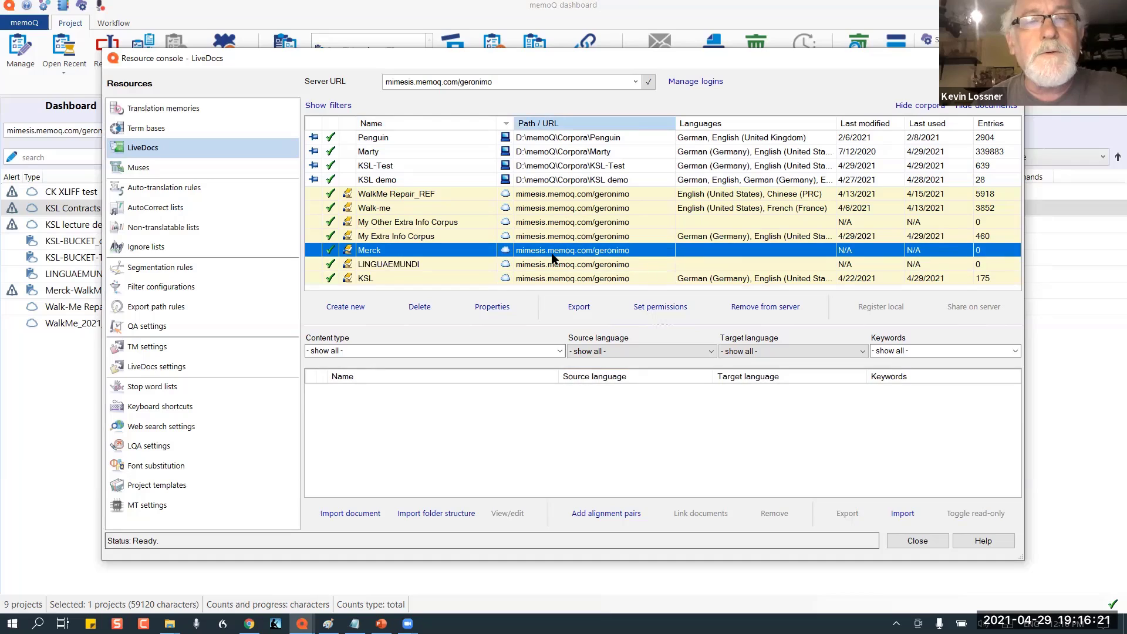
{"action": "left_click", "coordinate": [546, 223]}
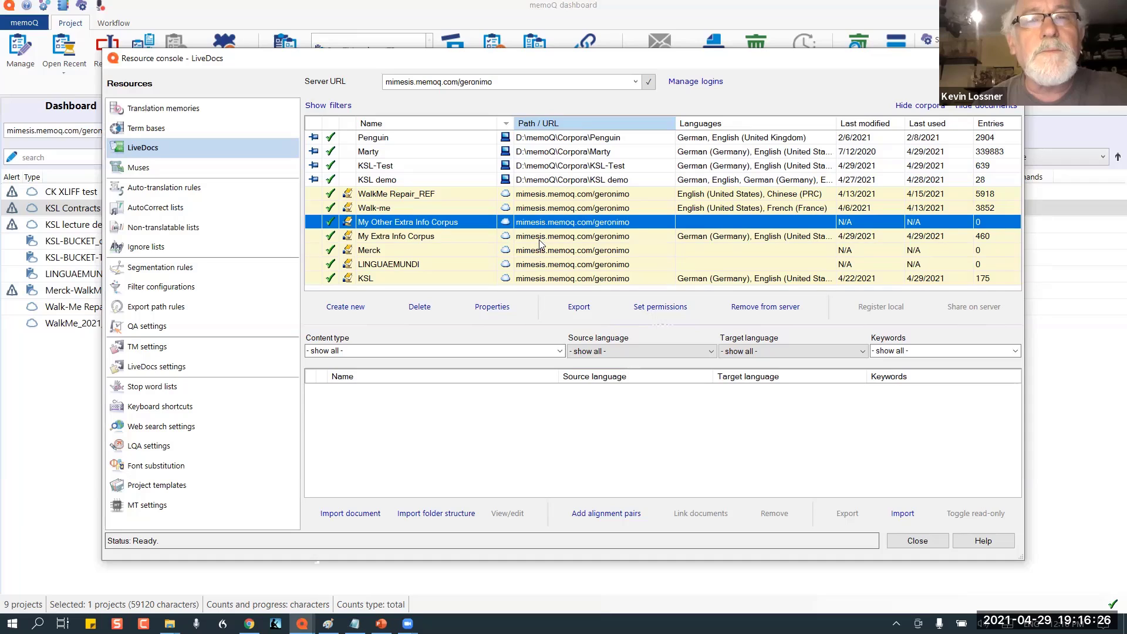
{"action": "left_click", "coordinate": [541, 238]}
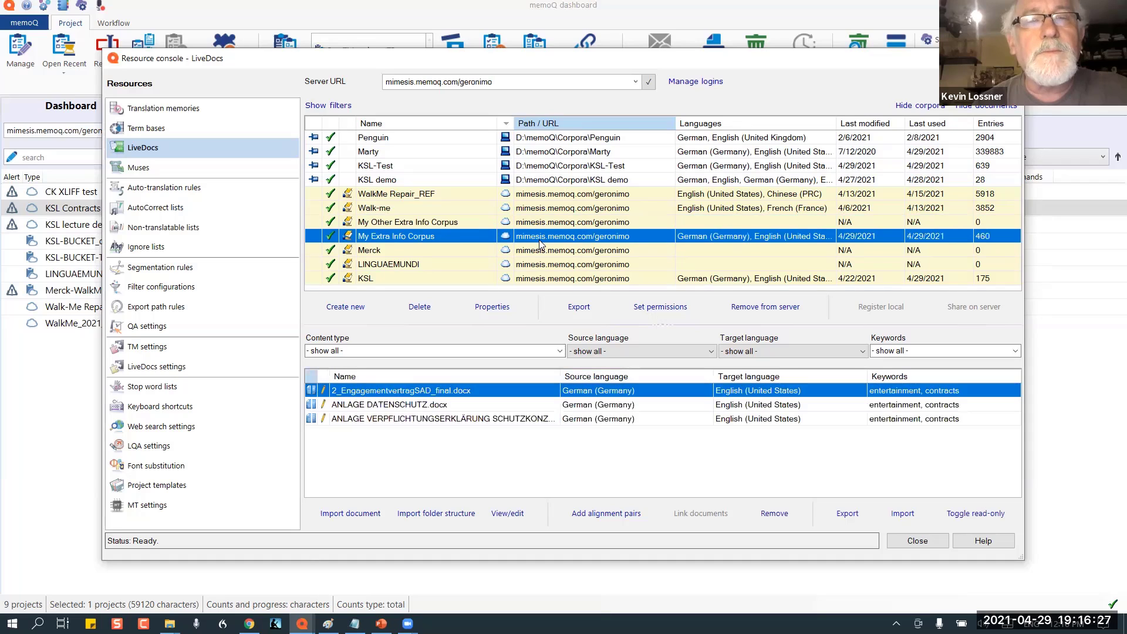
{"action": "left_click", "coordinate": [421, 420]}
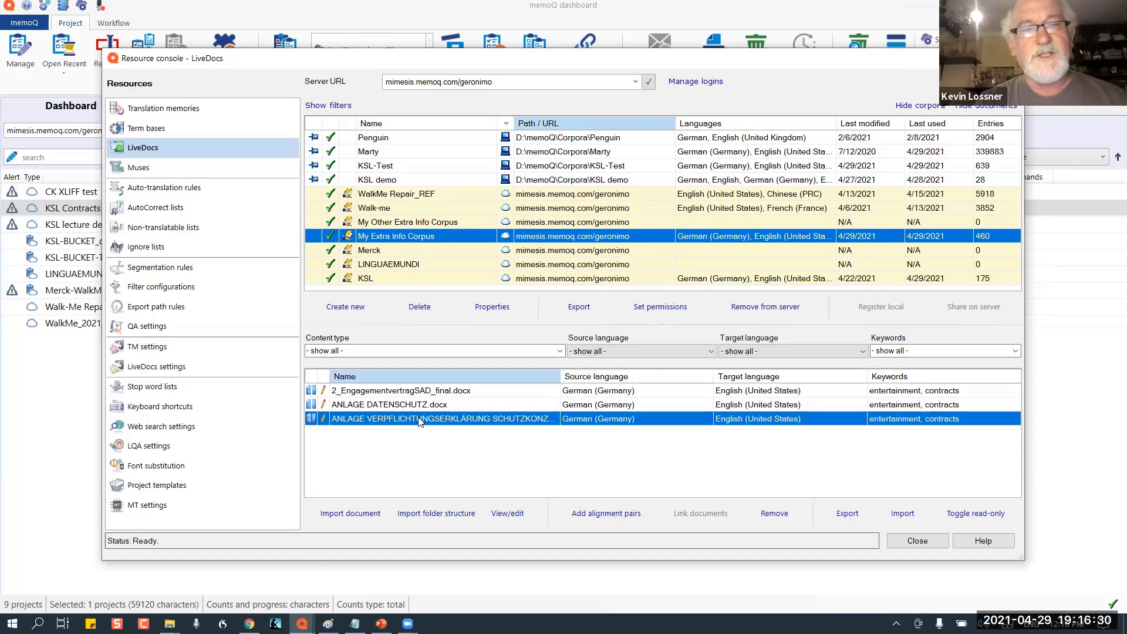
{"action": "left_click", "coordinate": [843, 514]}
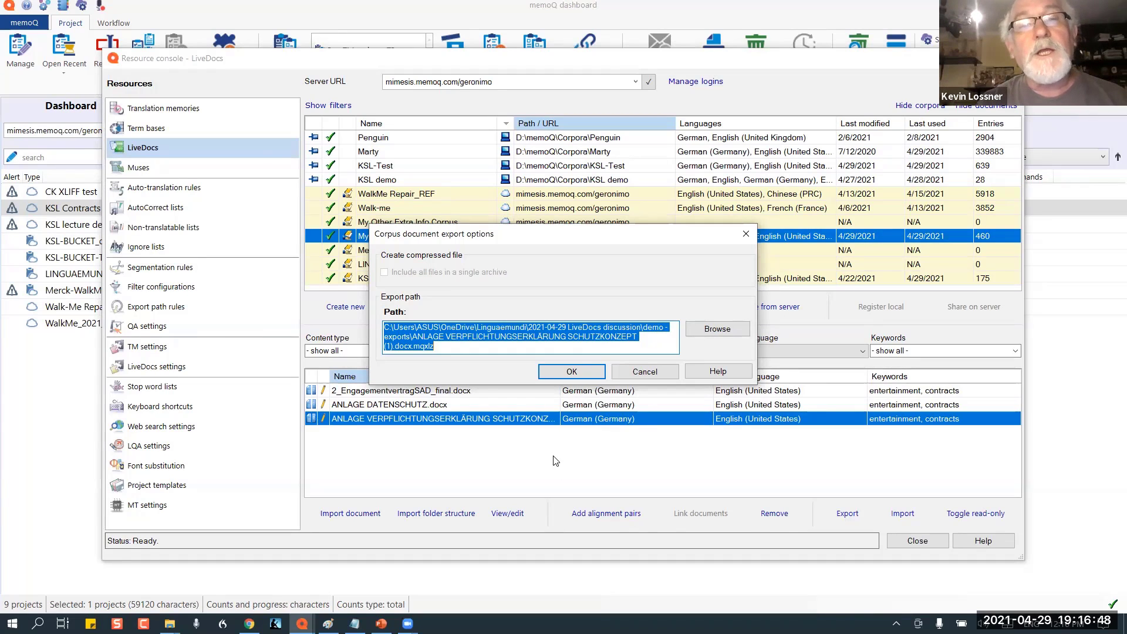
{"action": "left_click", "coordinate": [449, 347]}
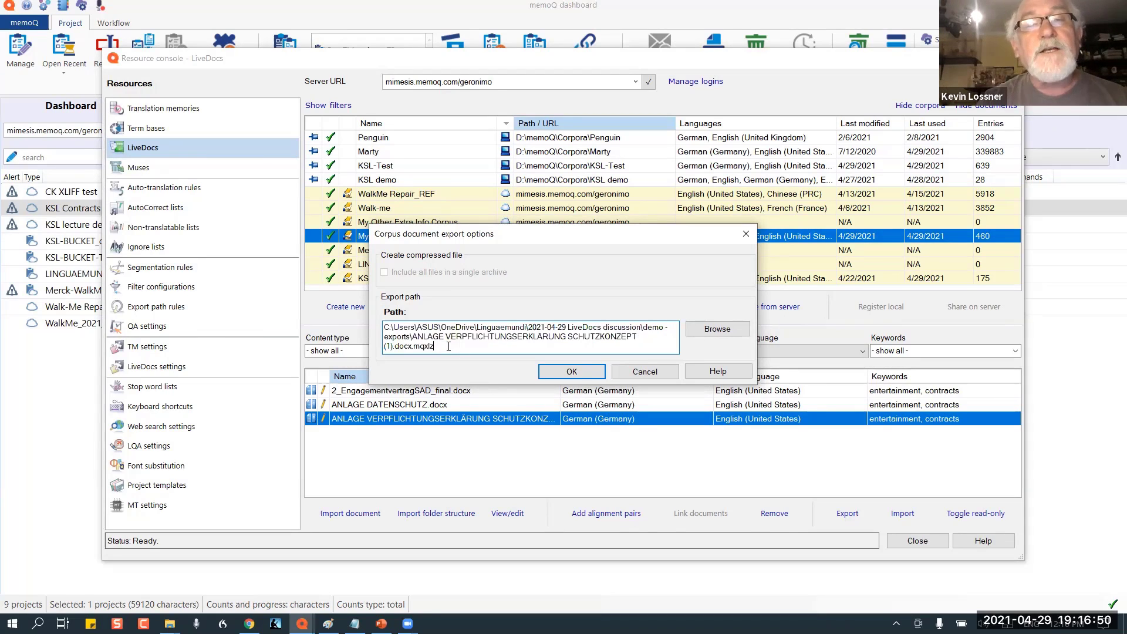
{"action": "left_click_drag", "start_coordinate": [449, 347], "coordinate": [417, 347]}
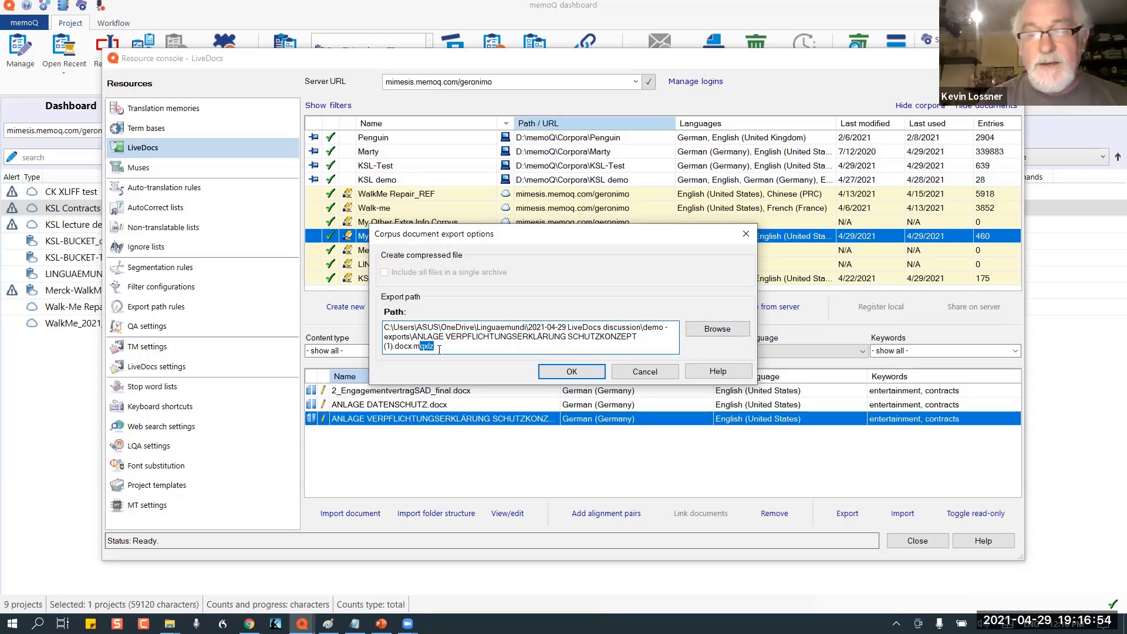
{"action": "key", "text": "shift+Left"}
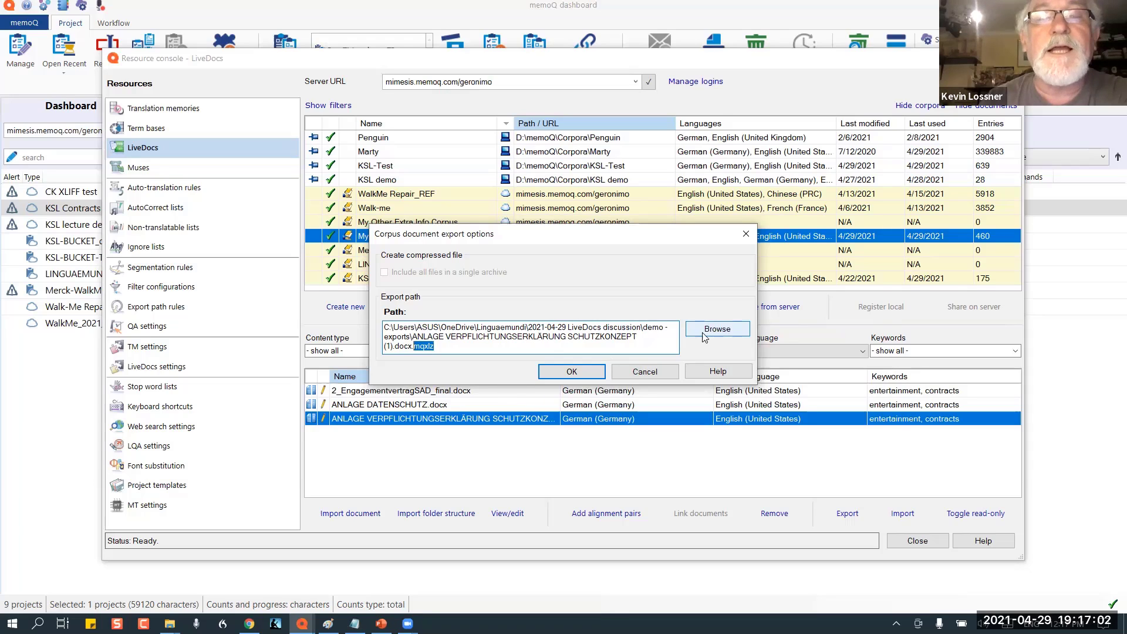
{"action": "left_click", "coordinate": [571, 372]}
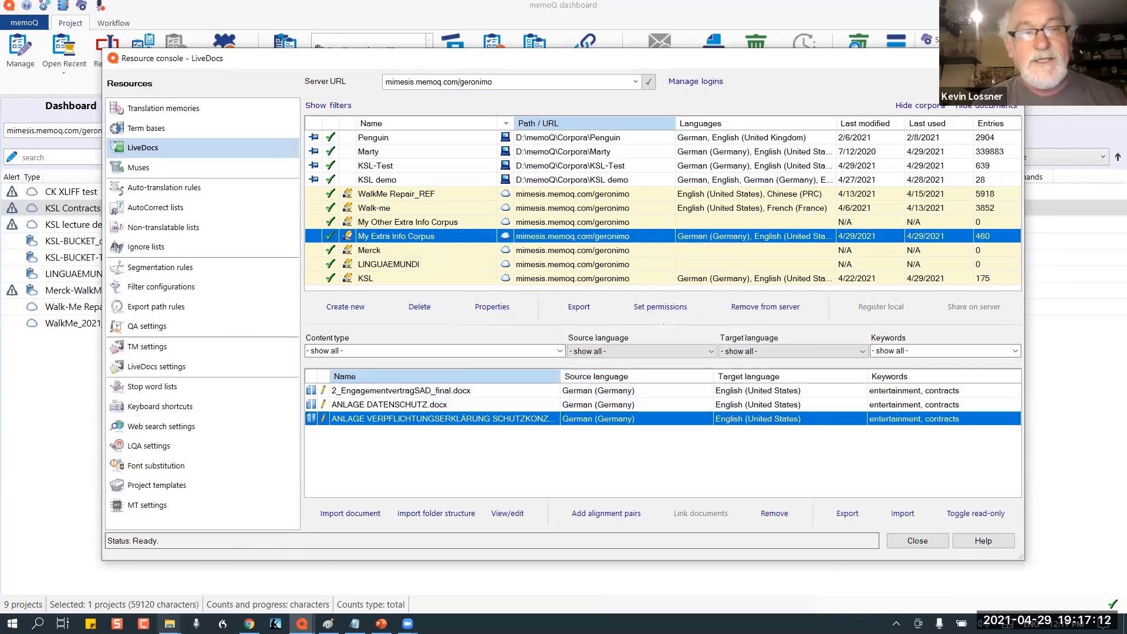
Switch to File Explorer and open the "demo - exports" folder inside 2021-04-29 LiveDocs discussion.
{"action": "mouse_move", "coordinate": [170, 624]}
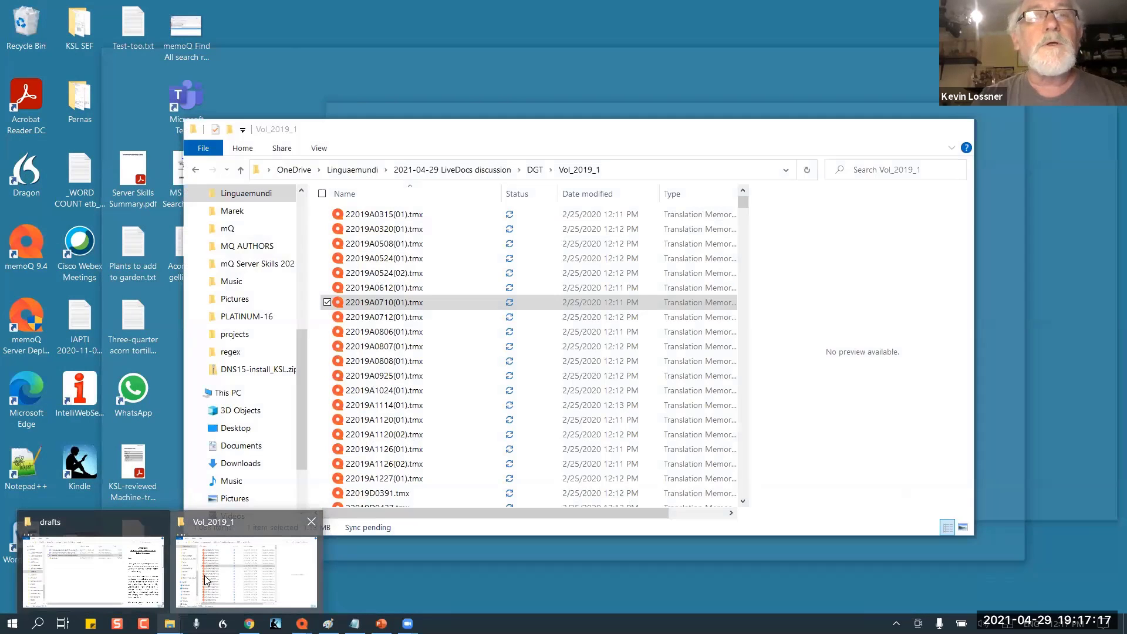
{"action": "left_click", "coordinate": [205, 581]}
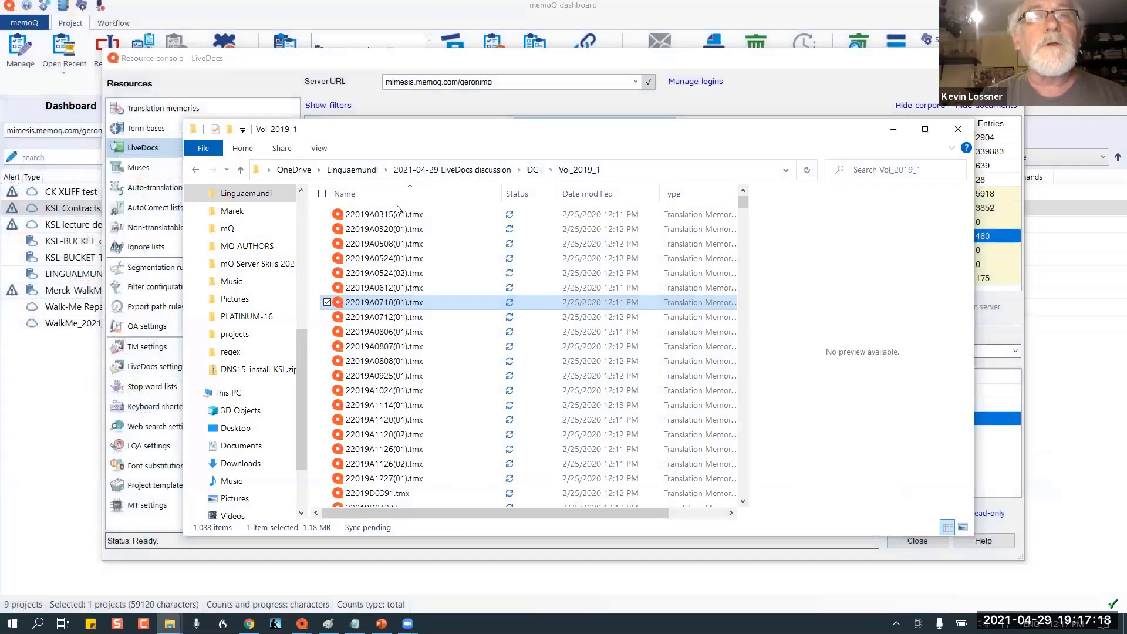
{"action": "left_click", "coordinate": [452, 170]}
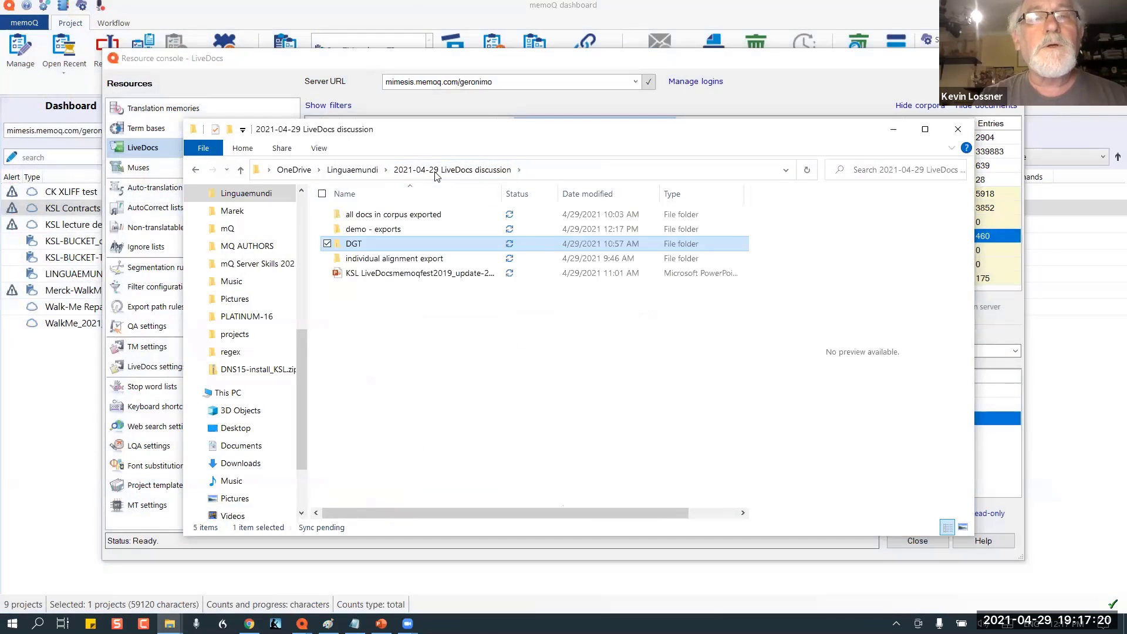
{"action": "double_click", "coordinate": [340, 229]}
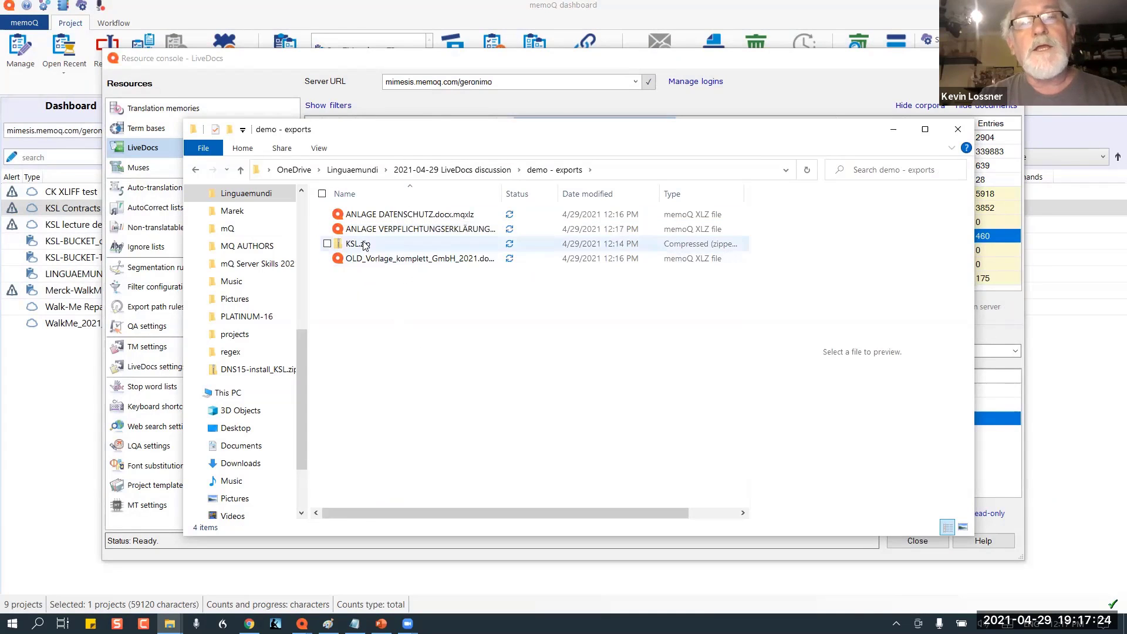
Extract KSL.zip into its own KSL folder and view the full names of the files inside.
{"action": "left_click", "coordinate": [363, 244]}
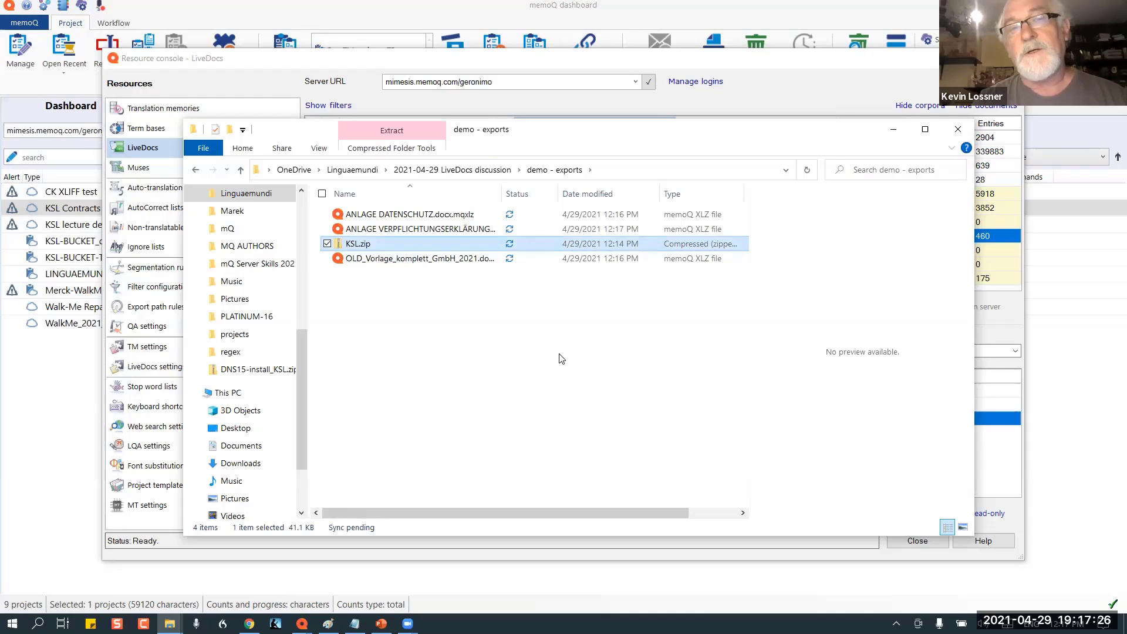
{"action": "right_click", "coordinate": [351, 246]}
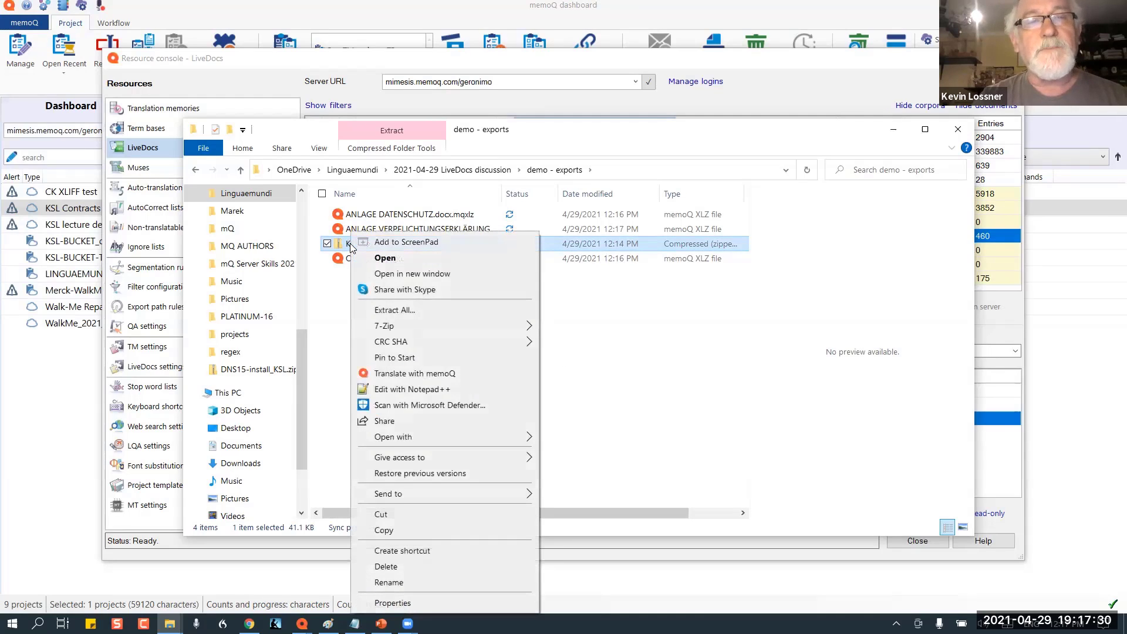
{"action": "mouse_move", "coordinate": [395, 329]}
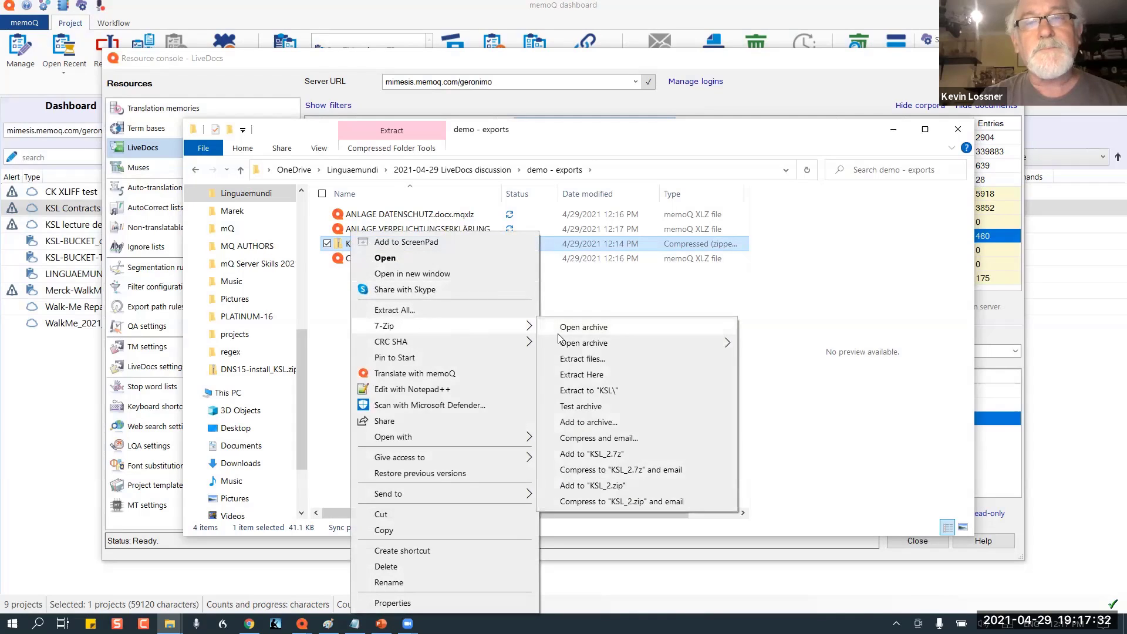
{"action": "left_click", "coordinate": [590, 391]}
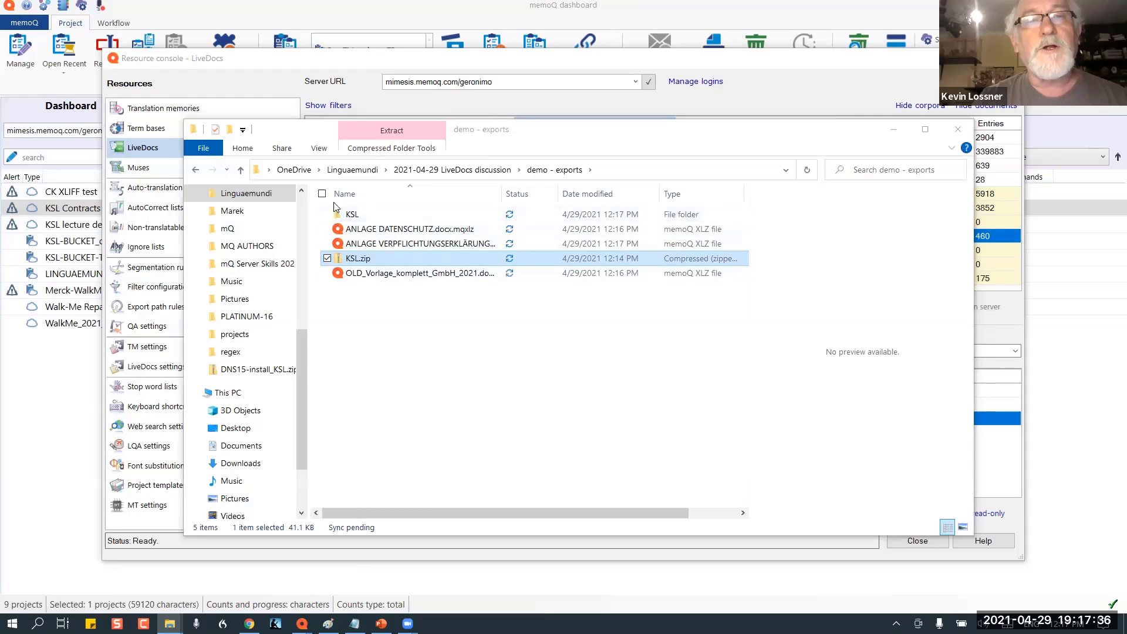
{"action": "double_click", "coordinate": [354, 217]}
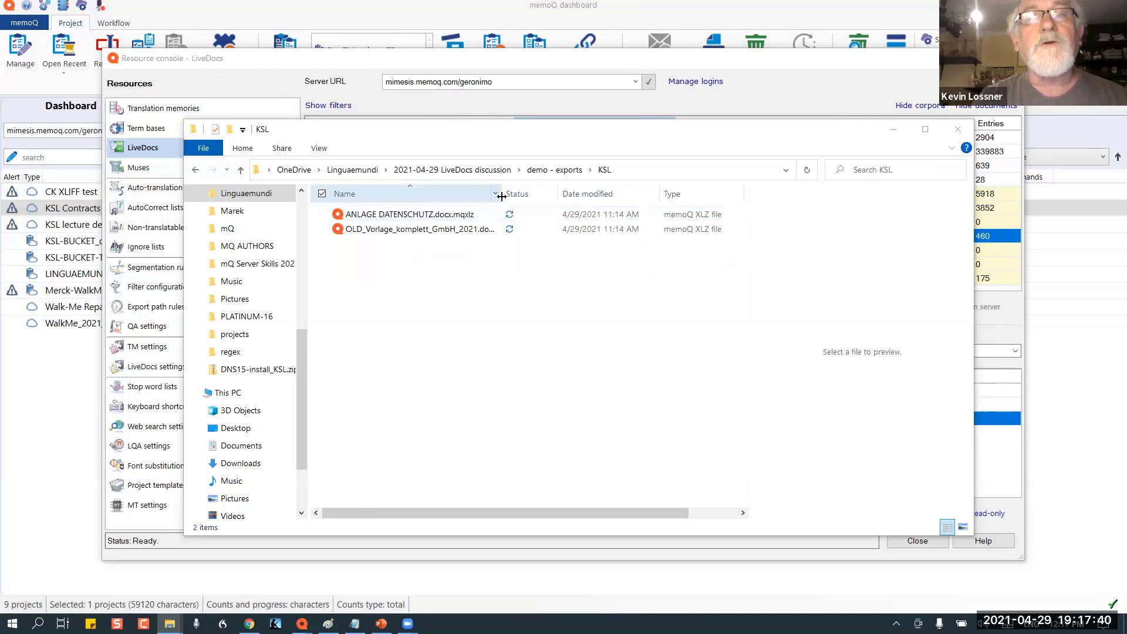
{"action": "left_click_drag", "start_coordinate": [502, 195], "coordinate": [637, 198]}
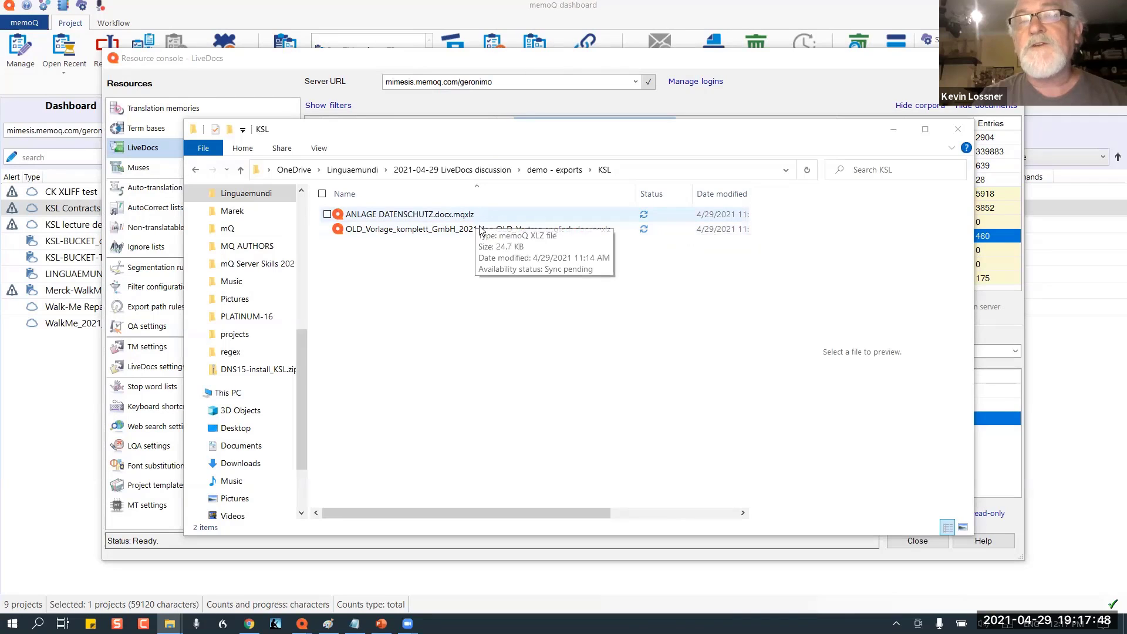
Return to "demo - exports", widen the Name column and select the three individually exported .mqxlz files.
{"action": "left_click", "coordinate": [558, 175]}
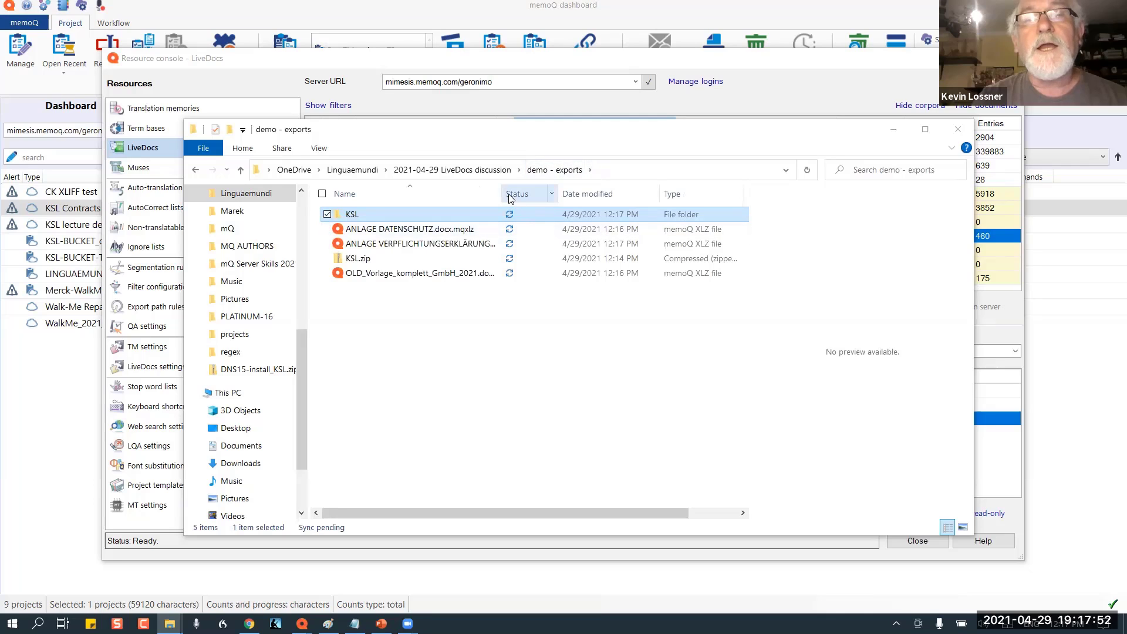
{"action": "left_click_drag", "start_coordinate": [503, 192], "coordinate": [640, 193]}
{"action": "right_click", "coordinate": [640, 193]}
{"action": "left_click", "coordinate": [473, 228]}
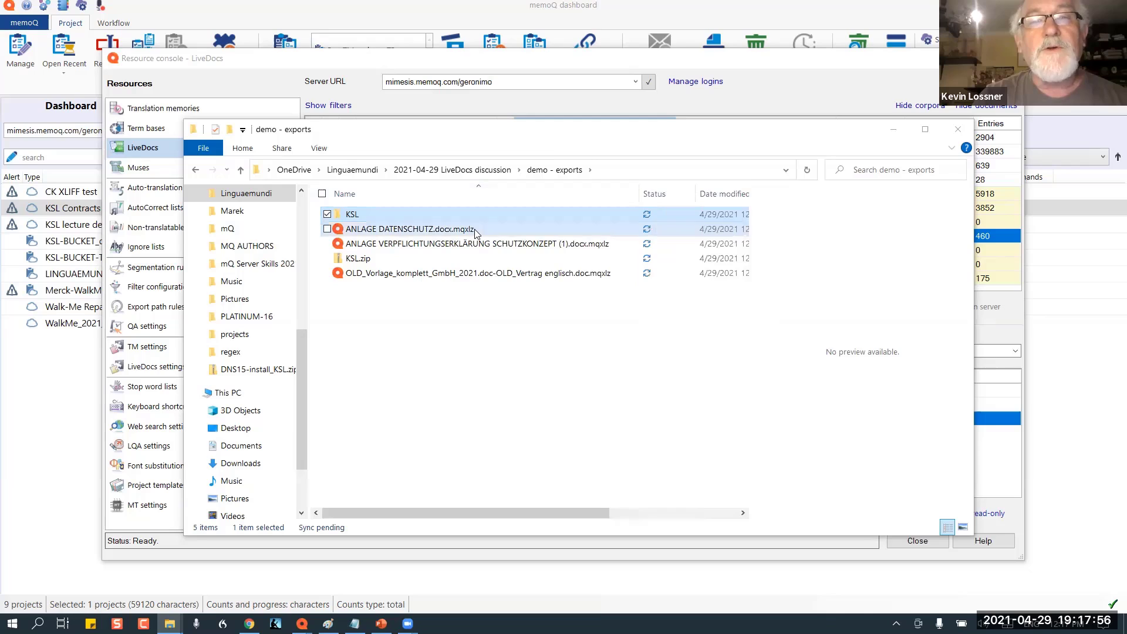
{"action": "left_click", "coordinate": [473, 229]}
{"action": "left_click", "coordinate": [481, 245], "text": "ctrl"}
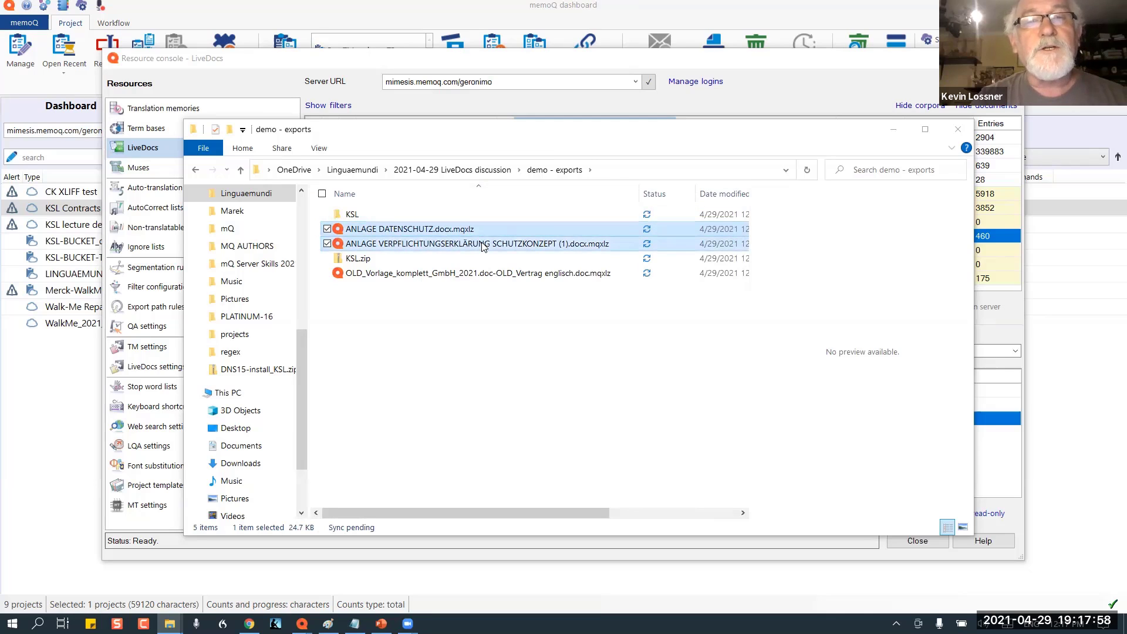
{"action": "left_click", "coordinate": [483, 246], "text": "ctrl"}
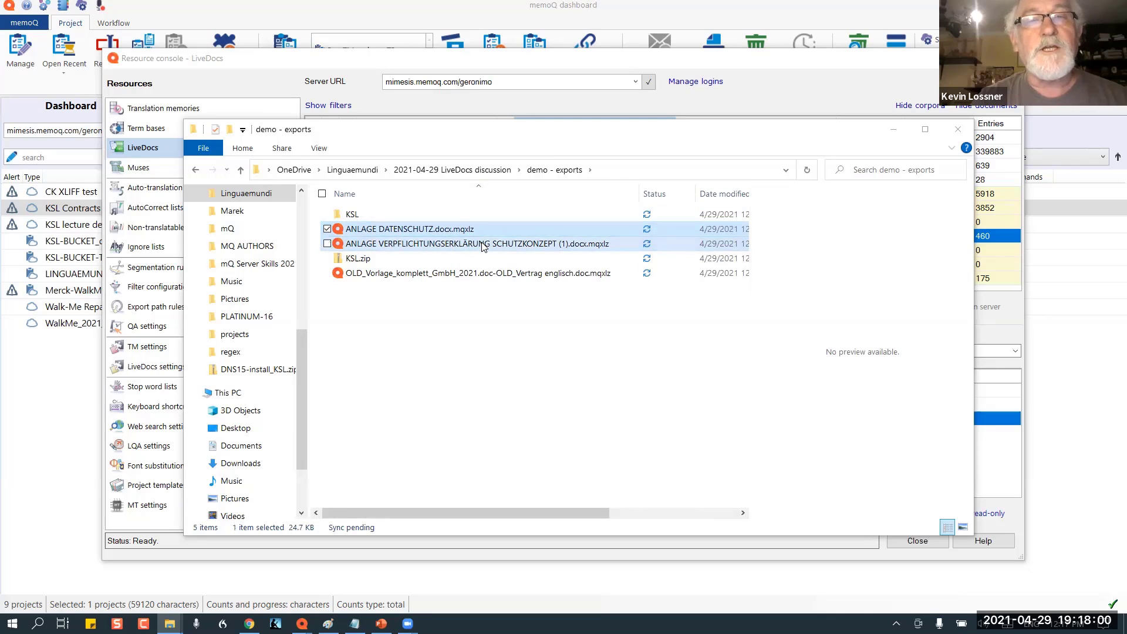
{"action": "left_click", "coordinate": [456, 274], "text": "ctrl"}
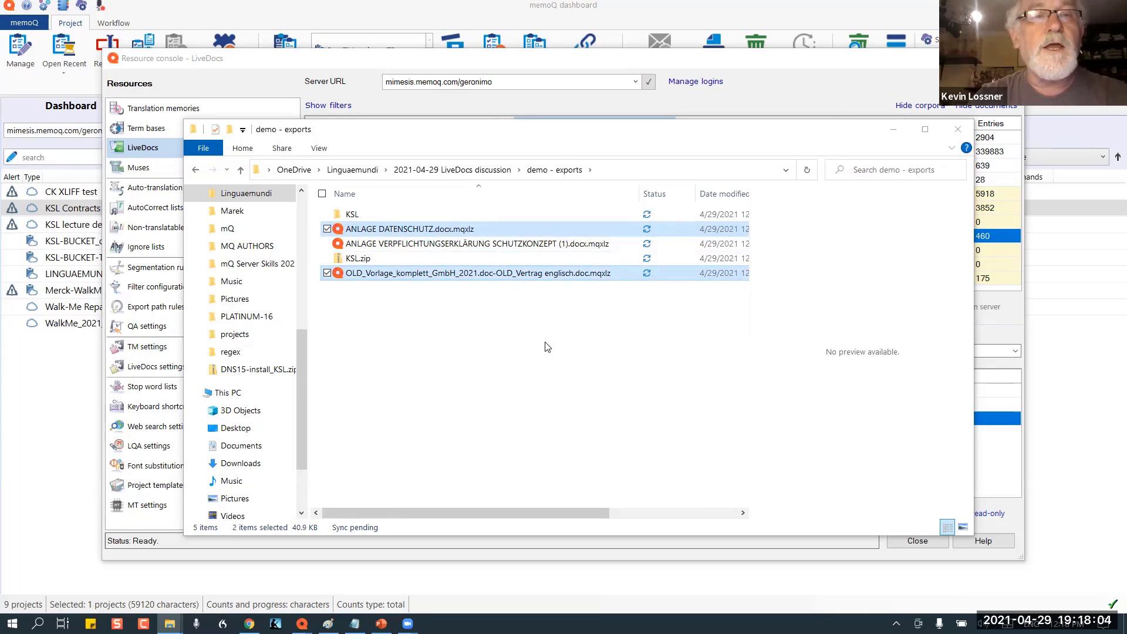
{"action": "left_click", "coordinate": [522, 245], "text": "ctrl"}
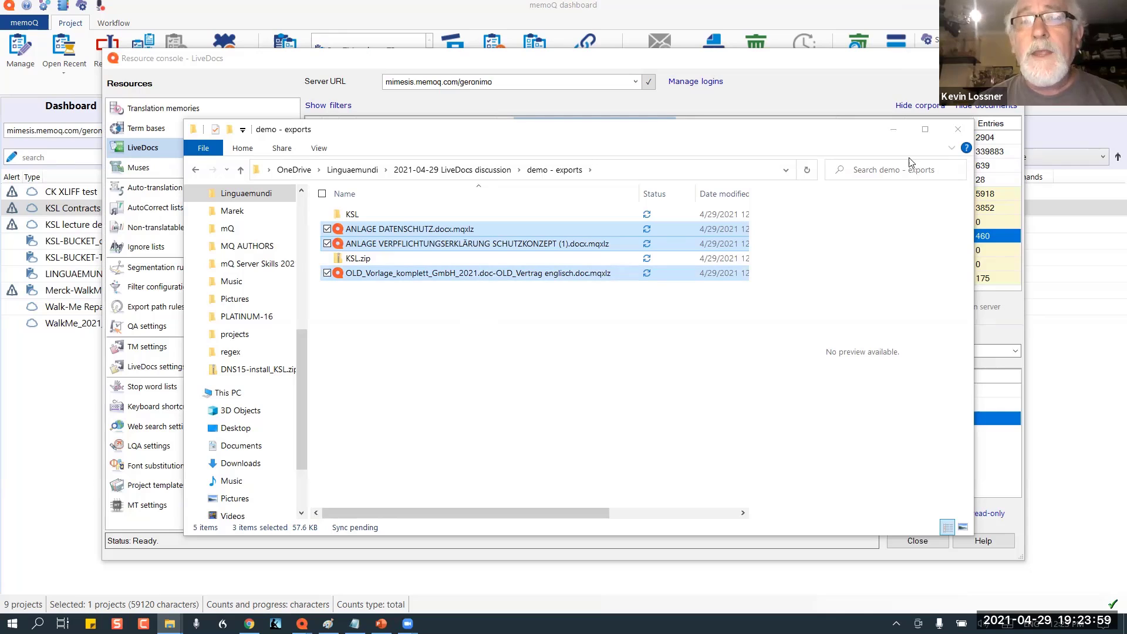
Back in memoQ, try to import OLD_Vorlage_komplett_GmbH_2021.doc-OLD_Vertrag englisch.doc.mqxlz as a document into My Other Extra Info Corpus.
{"action": "left_click", "coordinate": [837, 86]}
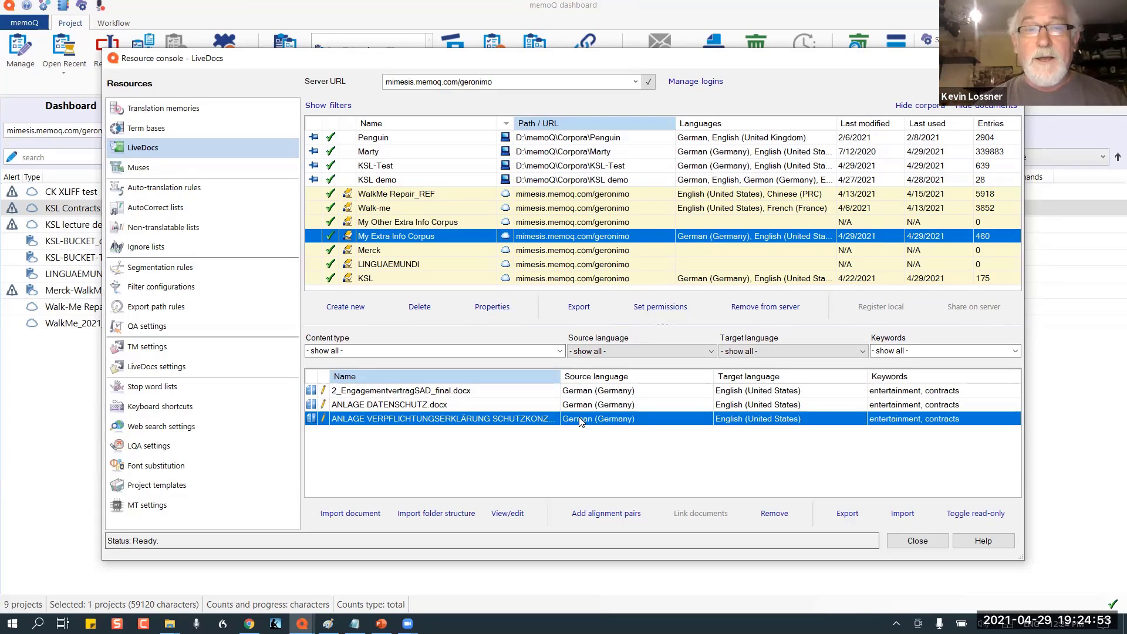
{"action": "left_click", "coordinate": [392, 224]}
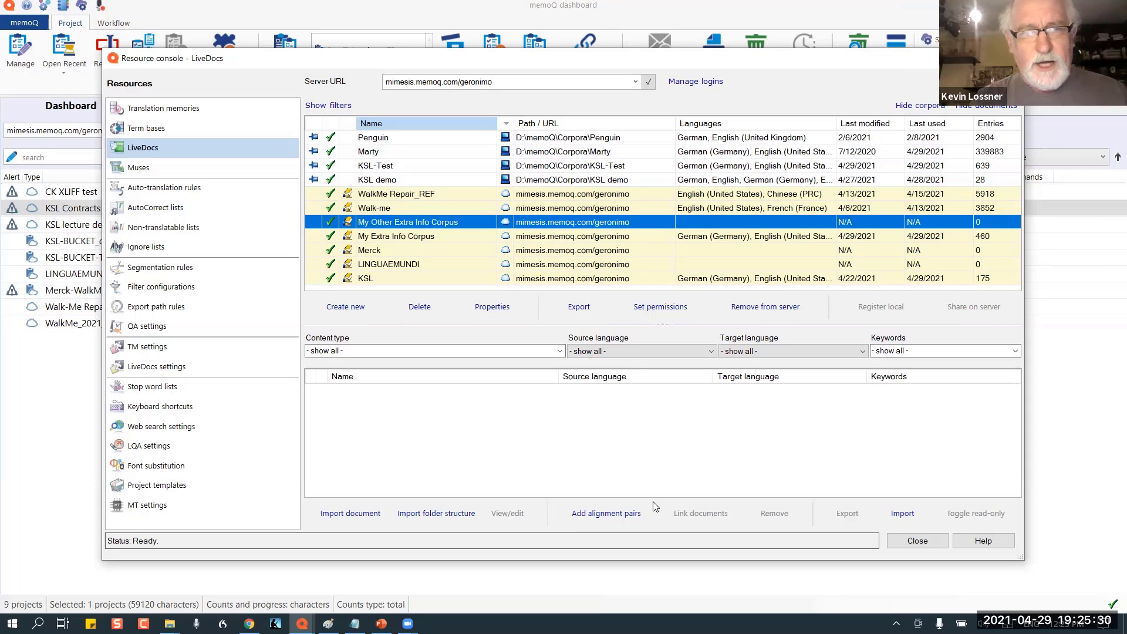
{"action": "left_click", "coordinate": [362, 514]}
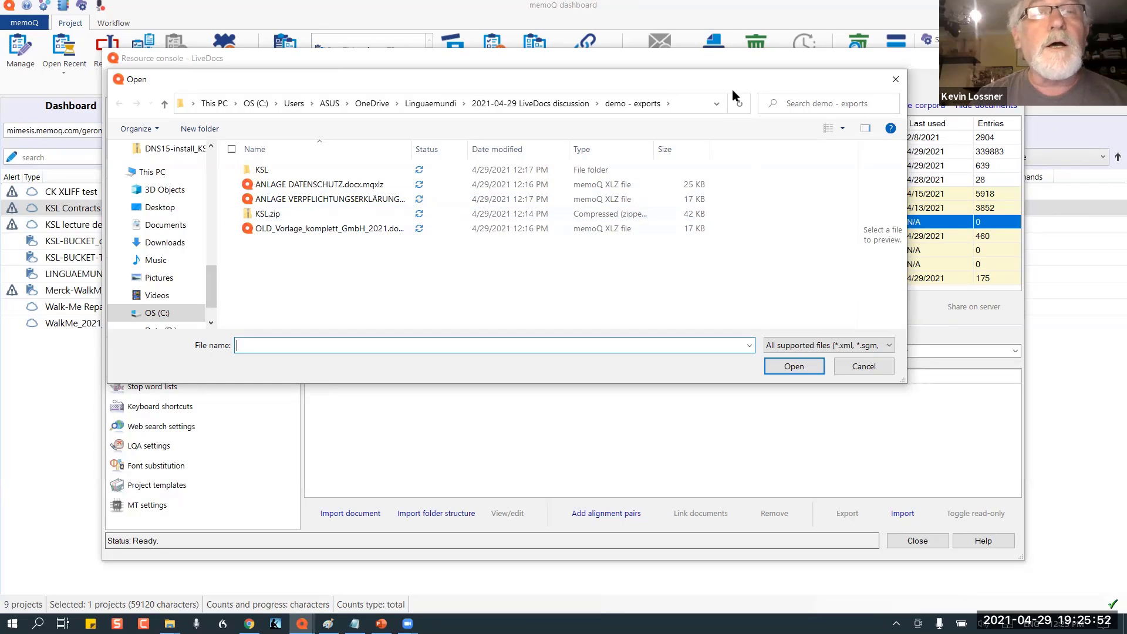
{"action": "left_click_drag", "start_coordinate": [725, 87], "coordinate": [831, 157]}
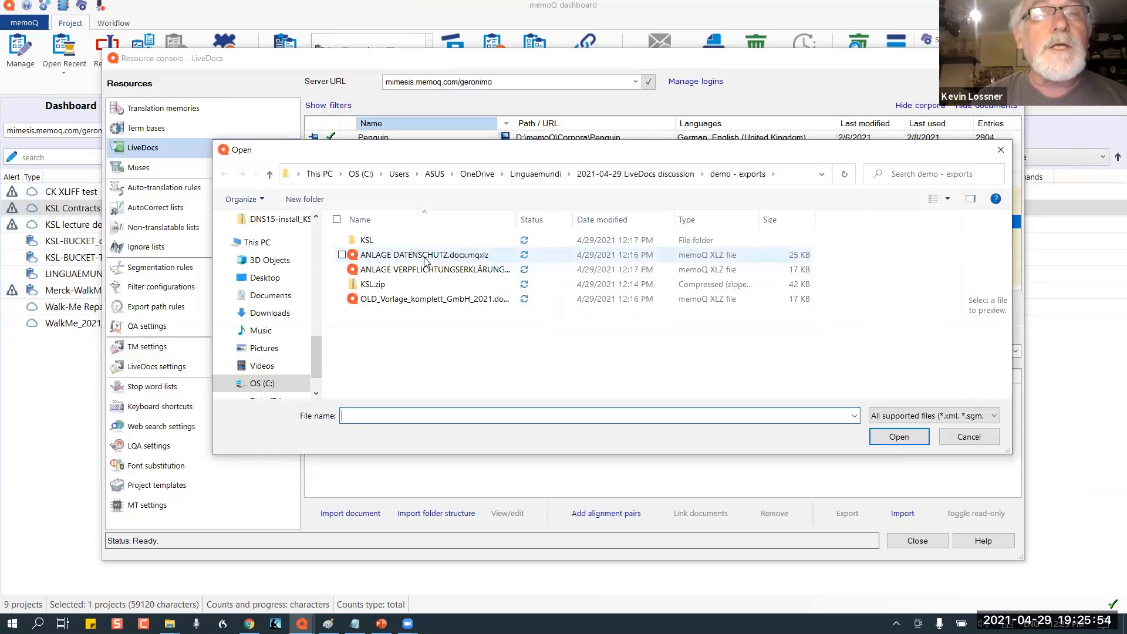
{"action": "left_click", "coordinate": [388, 305]}
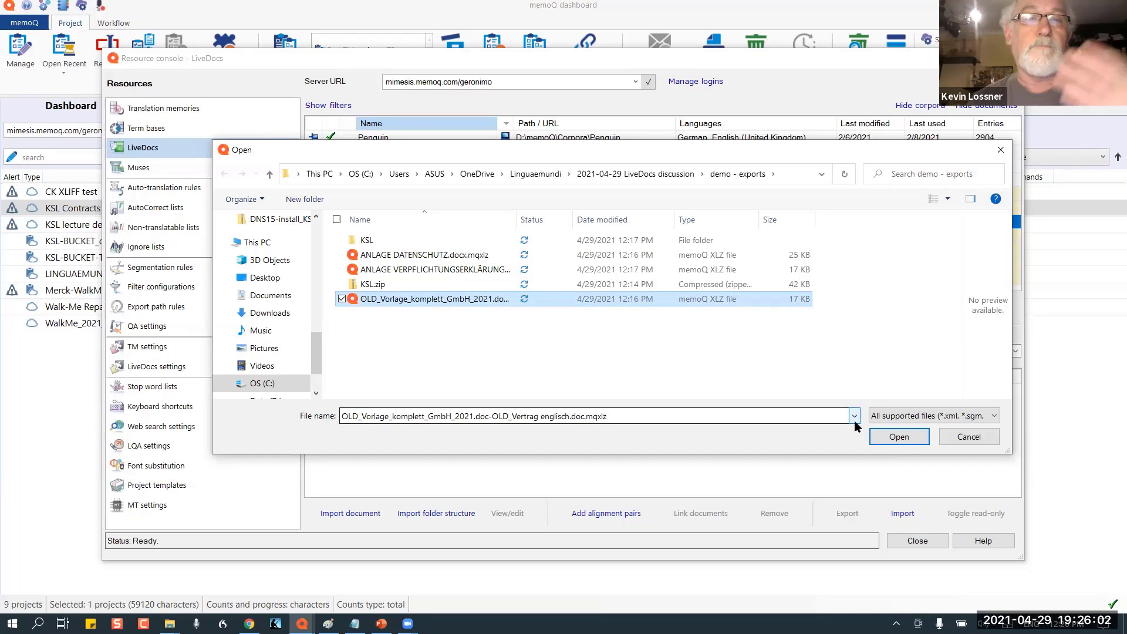
{"action": "left_click", "coordinate": [914, 439]}
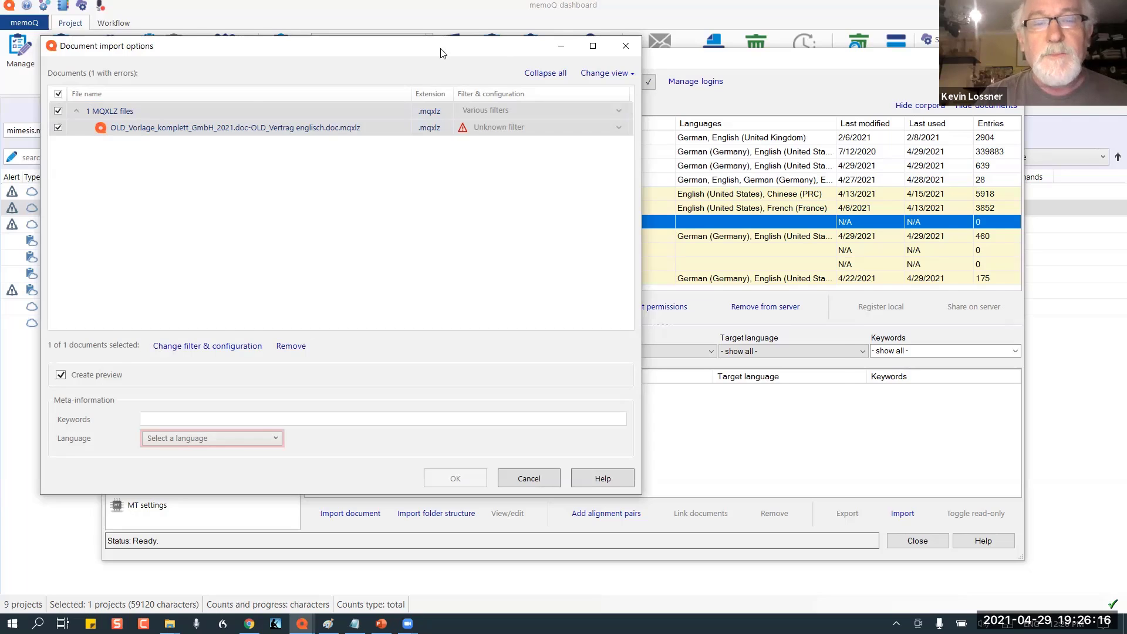
{"action": "left_click_drag", "start_coordinate": [443, 50], "coordinate": [620, 55]}
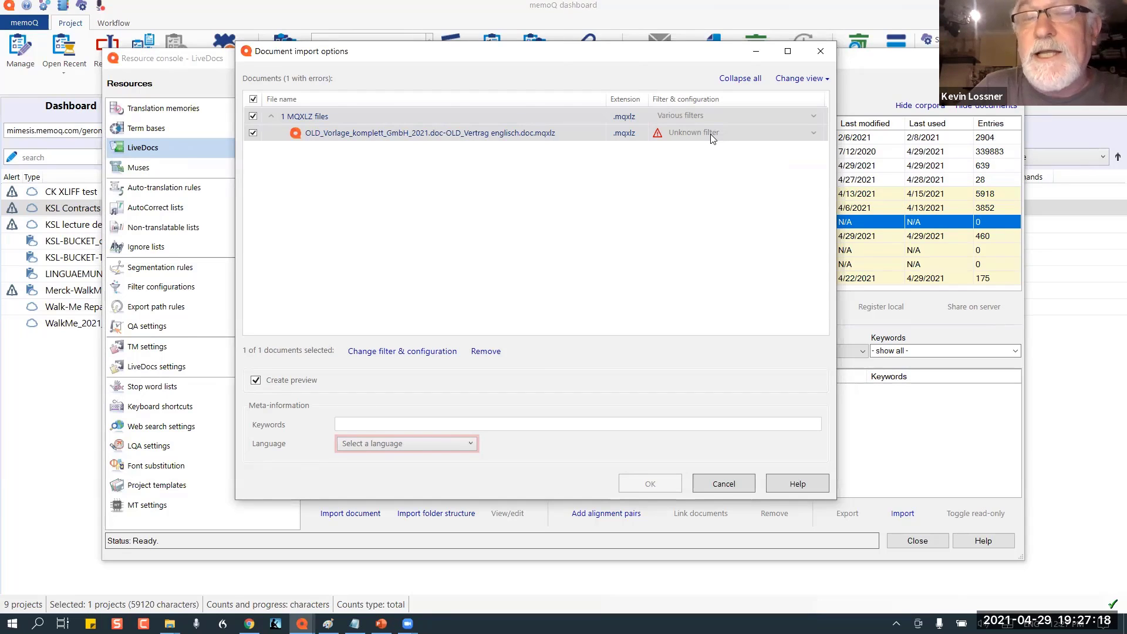
{"action": "left_click", "coordinate": [723, 485]}
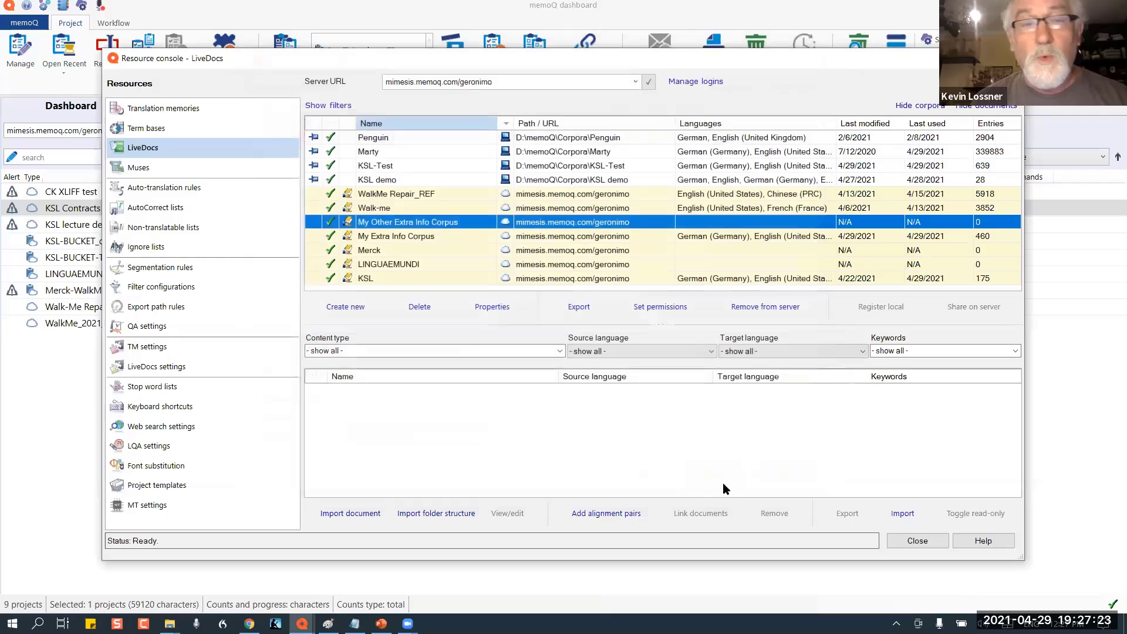
Start a document import into My Other Extra Info Corpus and select ANLAGE VERPFLICHTUNGSERKLÄRUNG SCHUTZKONZEPT (1)_eng-US.docx in the 2021-04-29 project's drafts folder on D:.
{"action": "left_click", "coordinate": [354, 514]}
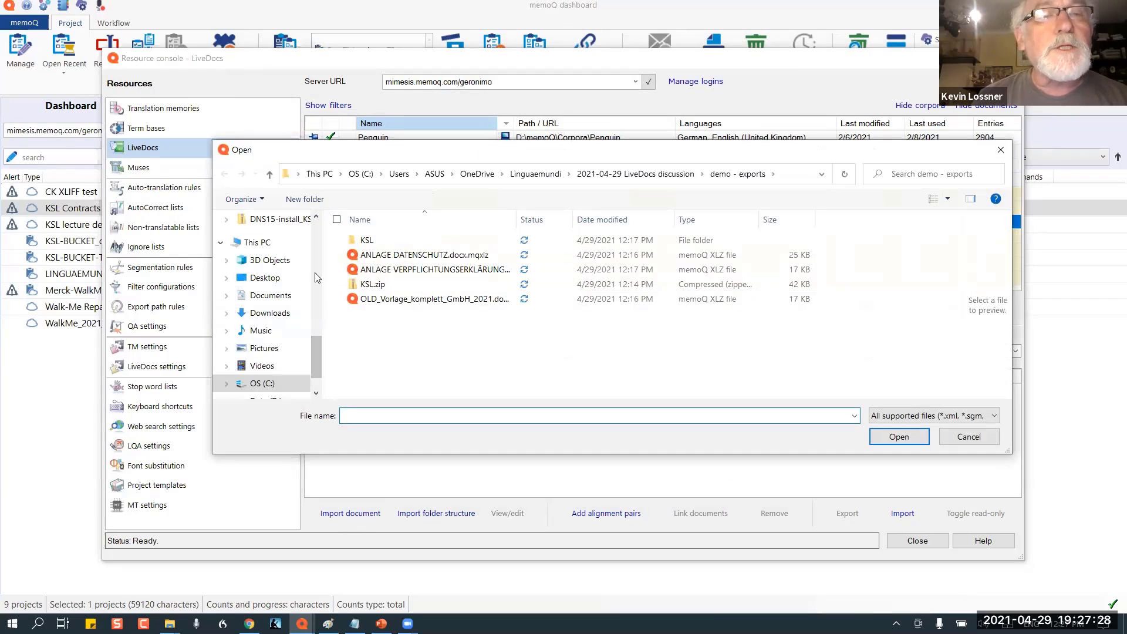
{"action": "scroll", "coordinate": [315, 273], "scroll_direction": "up", "scroll_amount": 3}
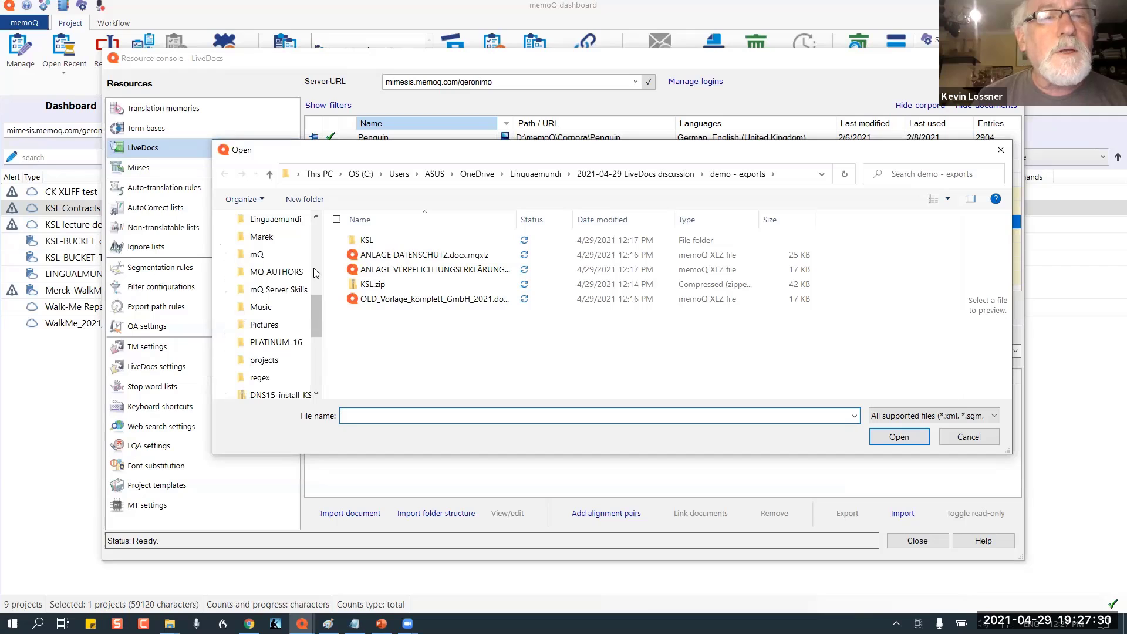
{"action": "left_click", "coordinate": [316, 368]}
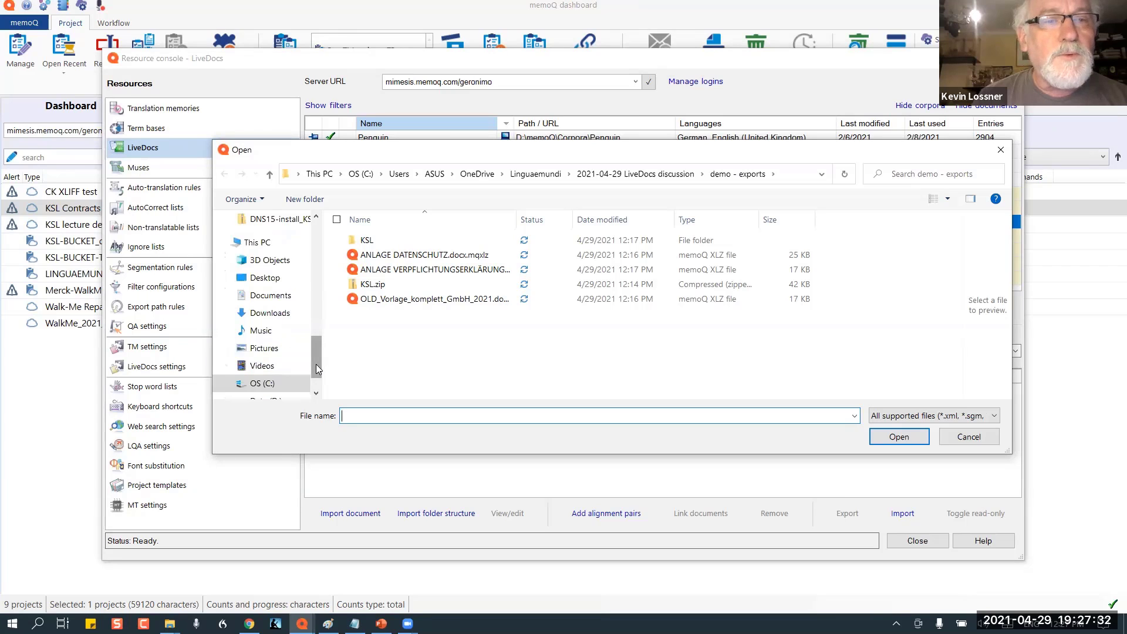
{"action": "scroll", "coordinate": [294, 400], "scroll_direction": "down", "scroll_amount": 1}
{"action": "left_click", "coordinate": [288, 385]}
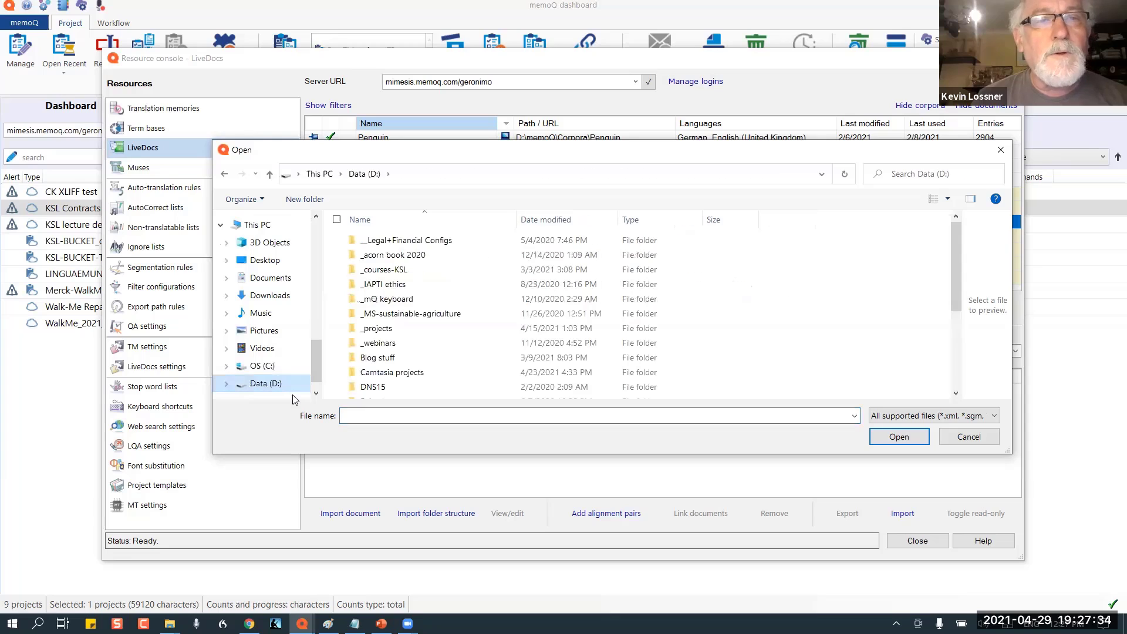
{"action": "double_click", "coordinate": [389, 329]}
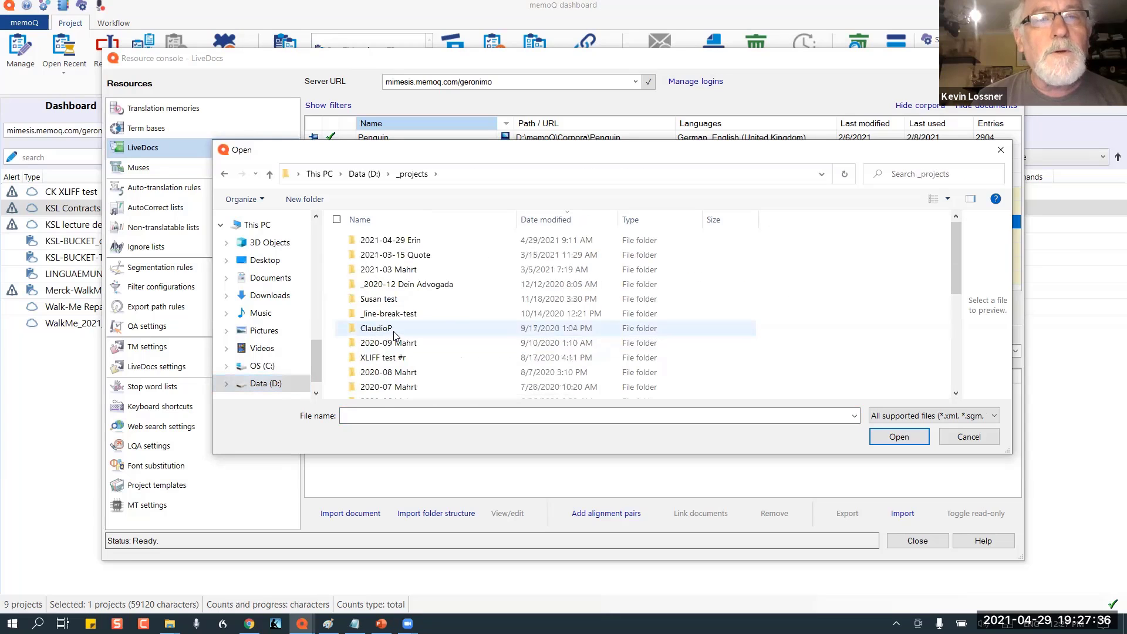
{"action": "double_click", "coordinate": [418, 245]}
{"action": "double_click", "coordinate": [382, 259]}
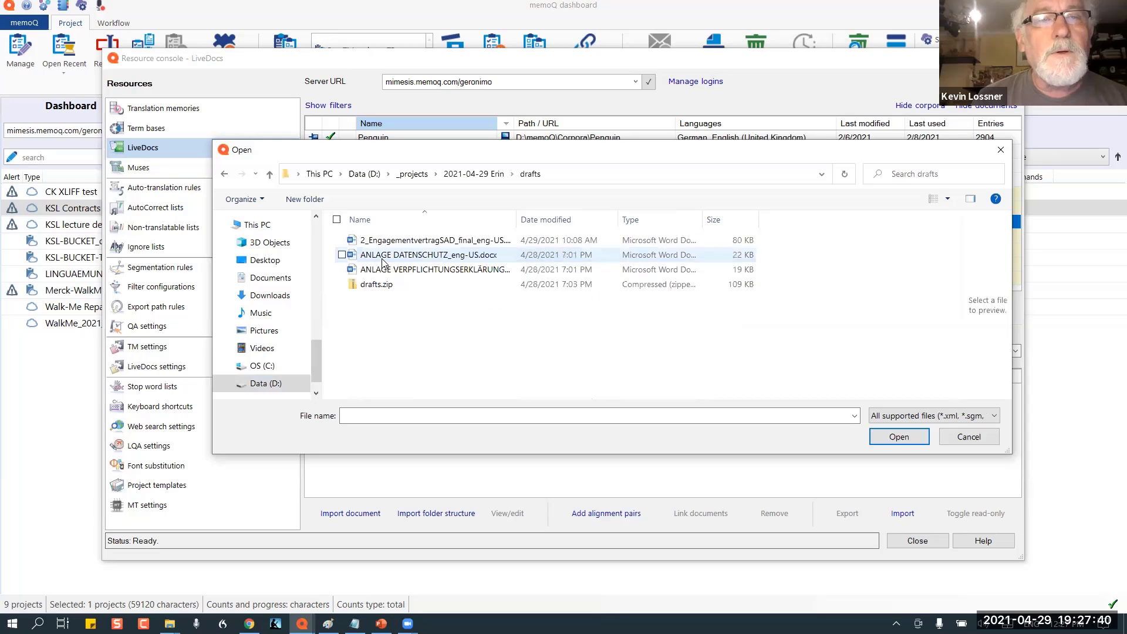
{"action": "left_click", "coordinate": [409, 271]}
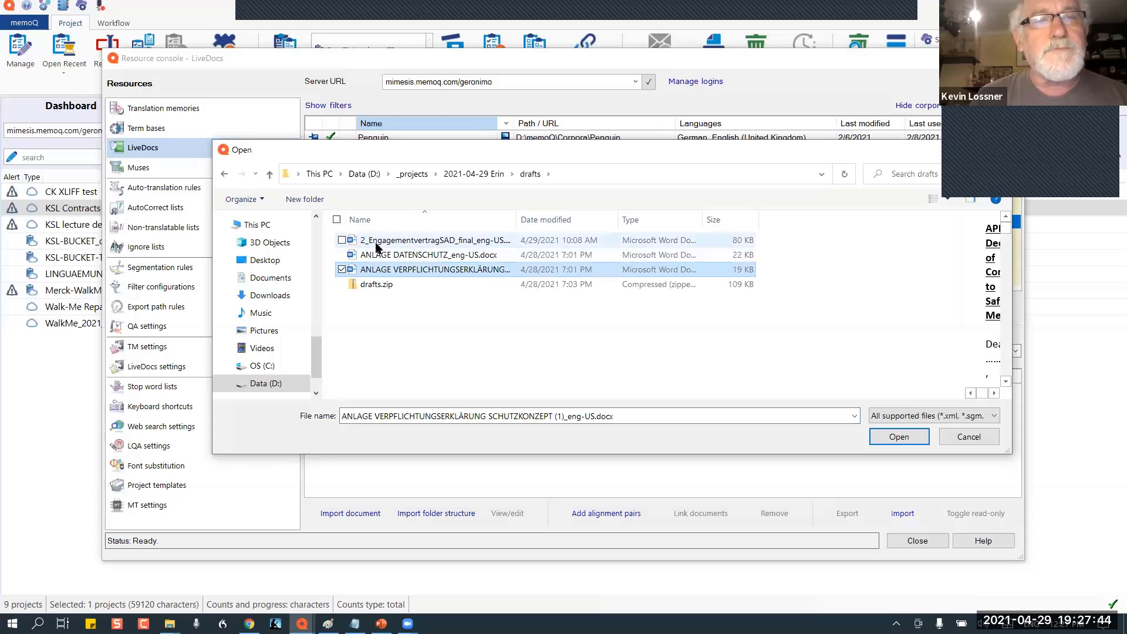
Try ANLAGE VERPFLICHTUNGSERKLÄRUNG SCHUTZKONZEPT (1).docx_eng-US.mqxlz from the sibling MQXLZ drafts folder instead, bring up its import options and cancel the import.
{"action": "left_click", "coordinate": [453, 178]}
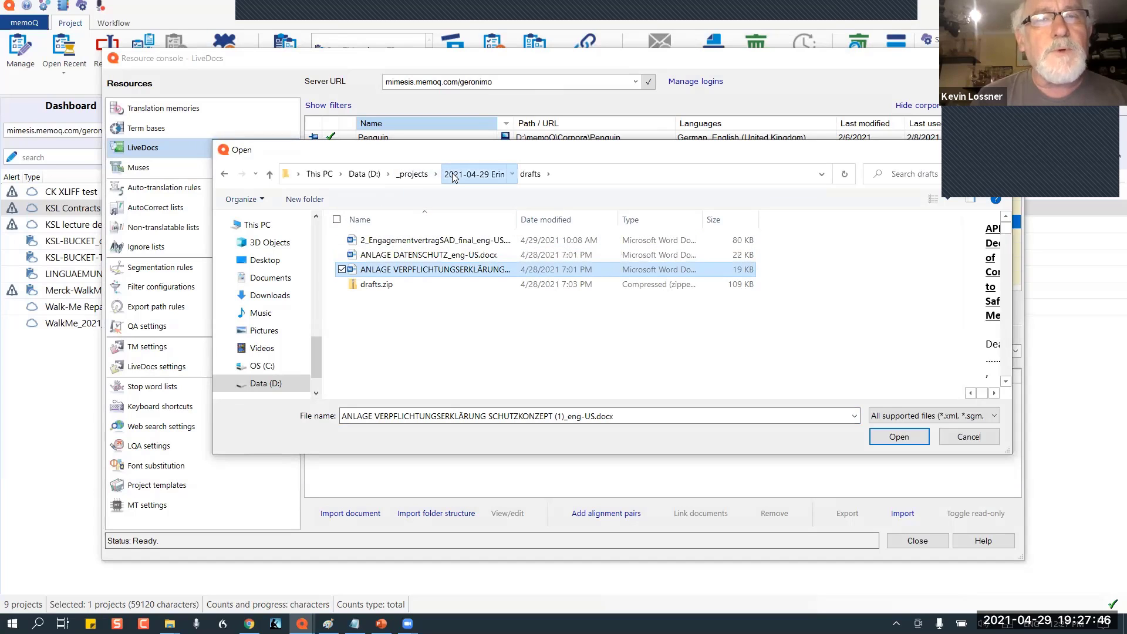
{"action": "double_click", "coordinate": [392, 275]}
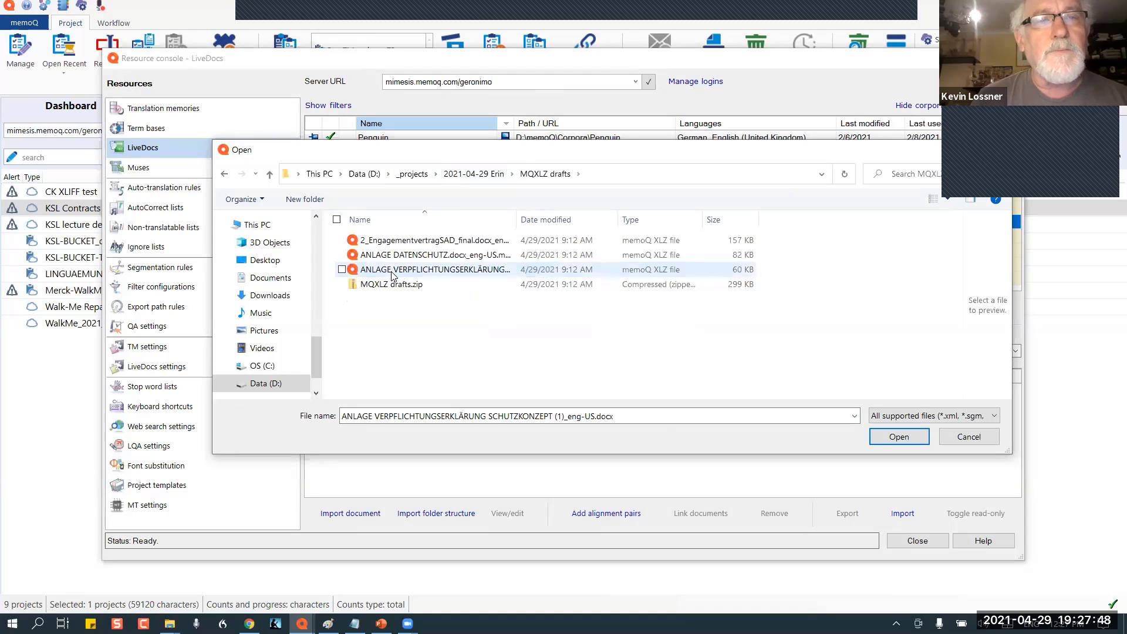
{"action": "left_click", "coordinate": [390, 276]}
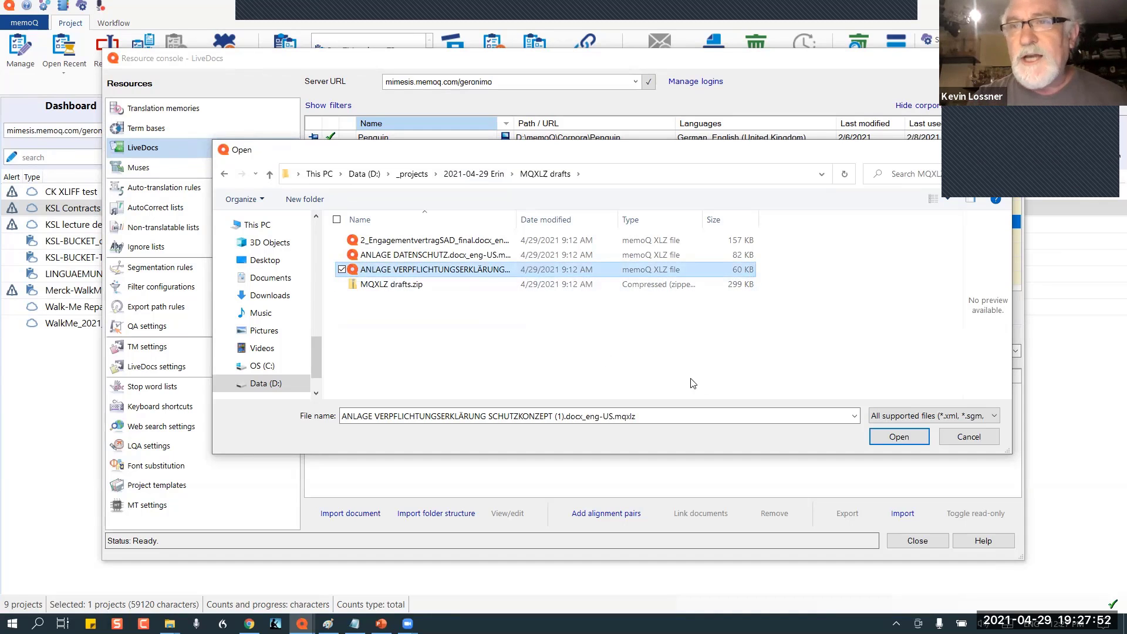
{"action": "left_click", "coordinate": [673, 418]}
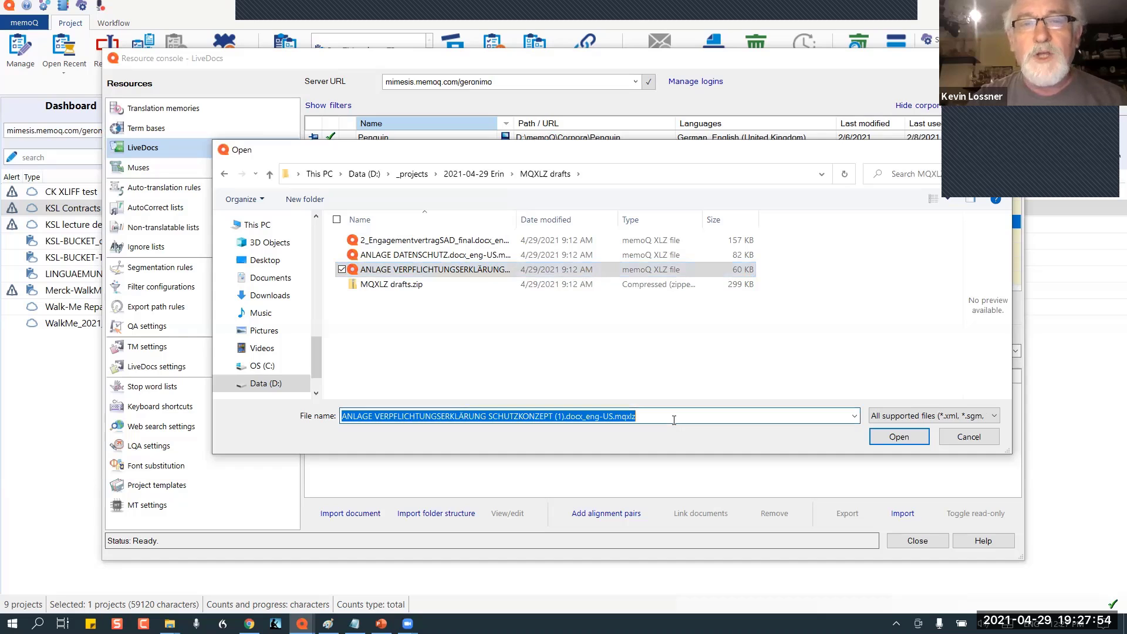
{"action": "left_click", "coordinate": [896, 437]}
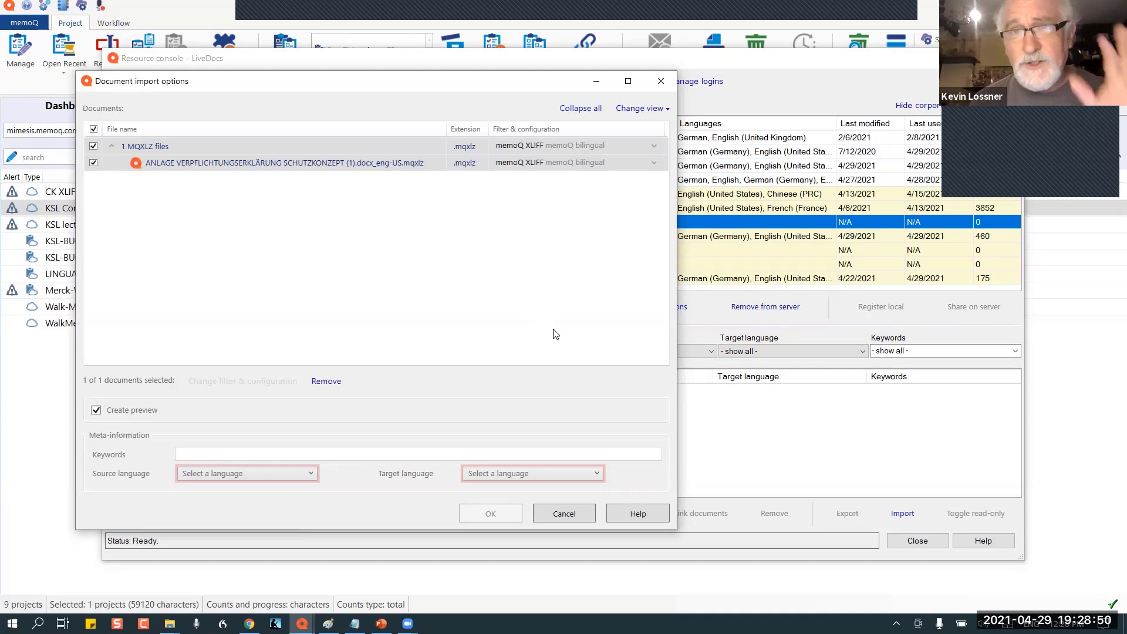
{"action": "left_click", "coordinate": [577, 516]}
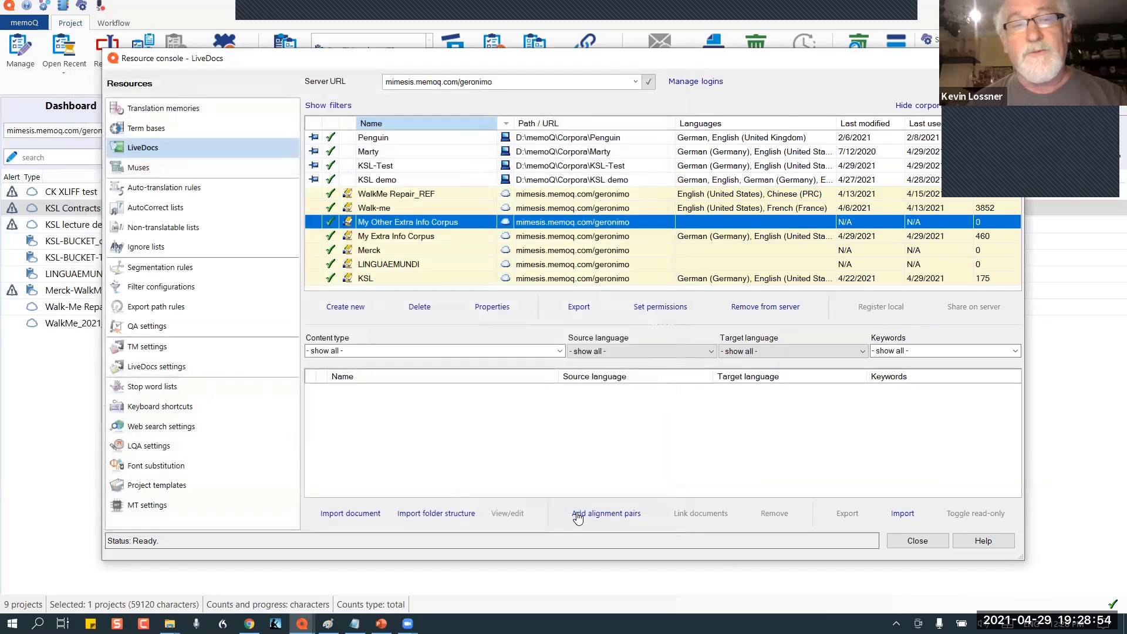
Import a folder structure into My Other Extra Info Corpus, using the 2021-04-29 project's drafts folder as base path, and accept its file list.
{"action": "left_click", "coordinate": [427, 520]}
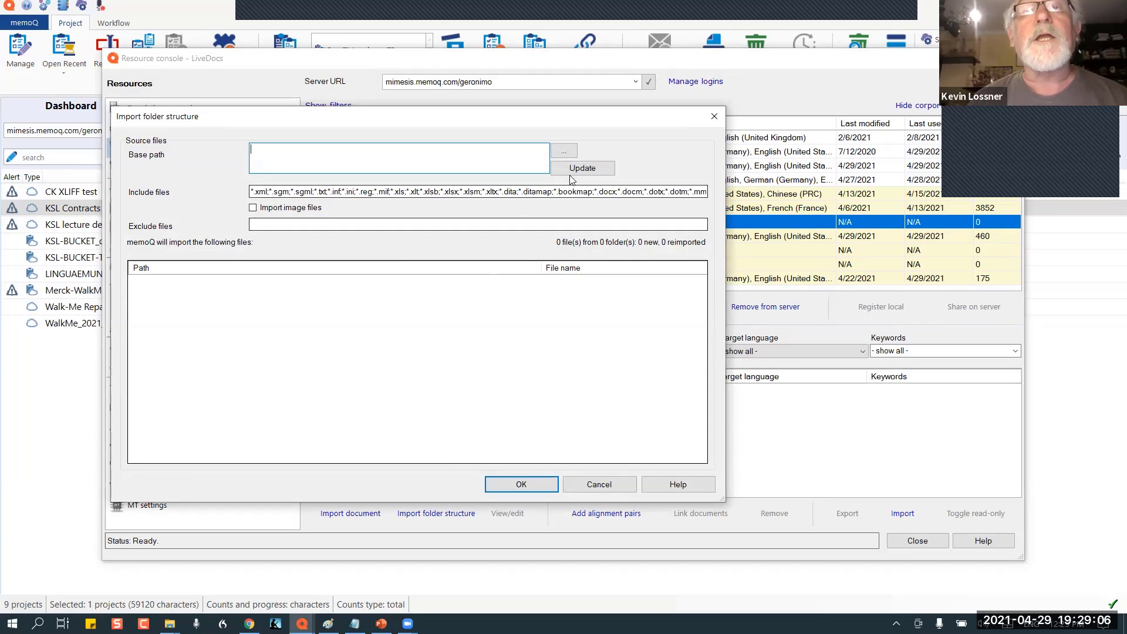
{"action": "left_click", "coordinate": [565, 153]}
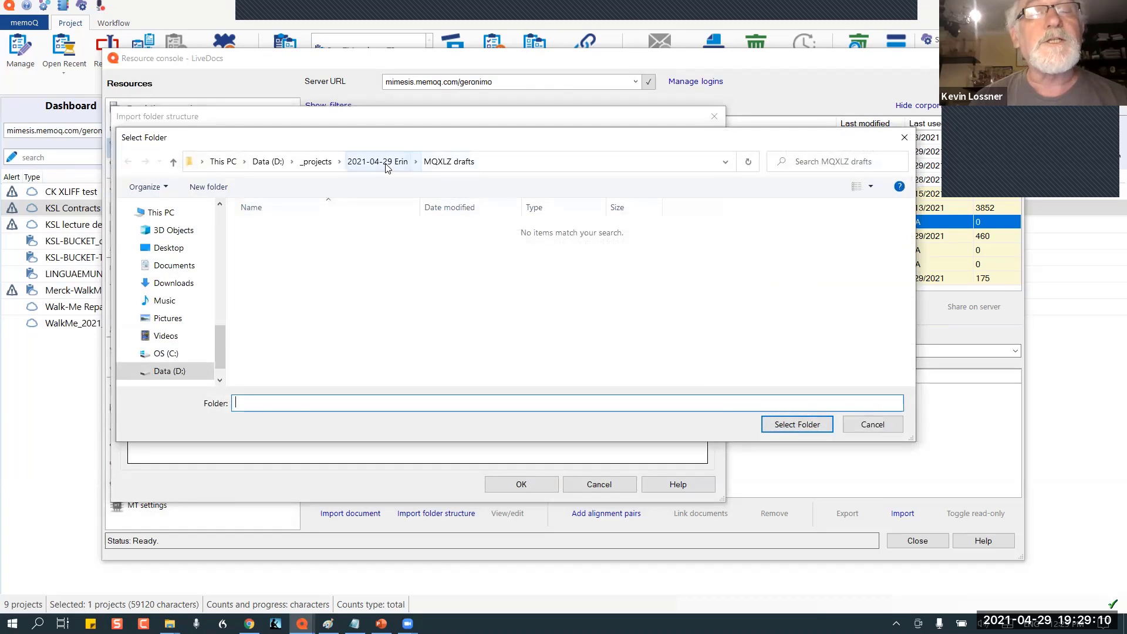
{"action": "left_click", "coordinate": [388, 166]}
{"action": "double_click", "coordinate": [266, 243]}
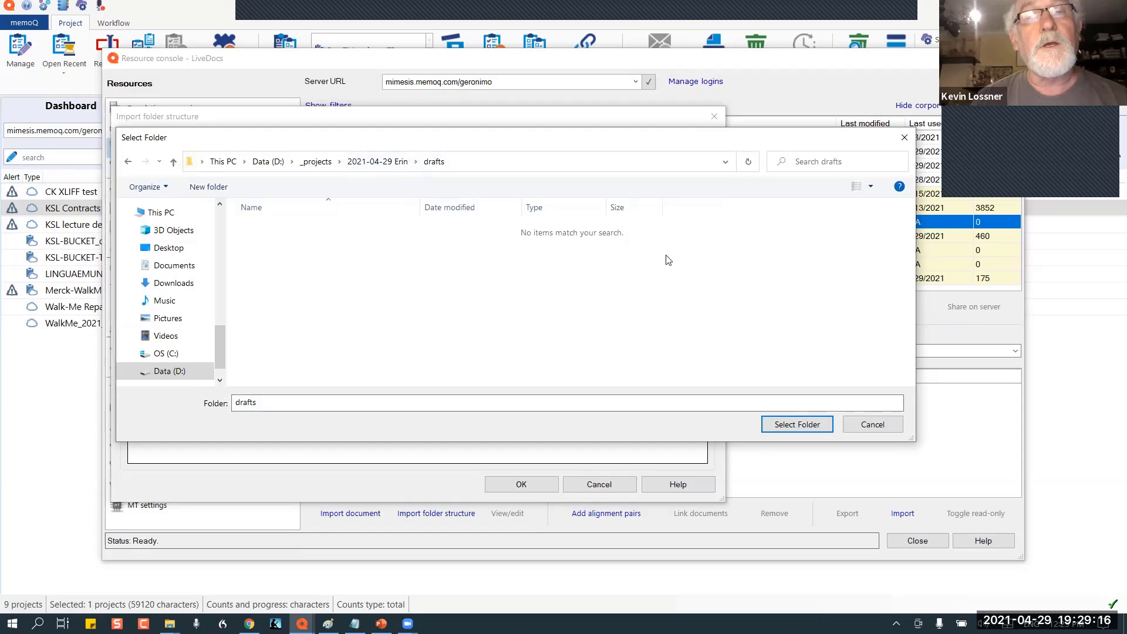
{"action": "left_click", "coordinate": [784, 426]}
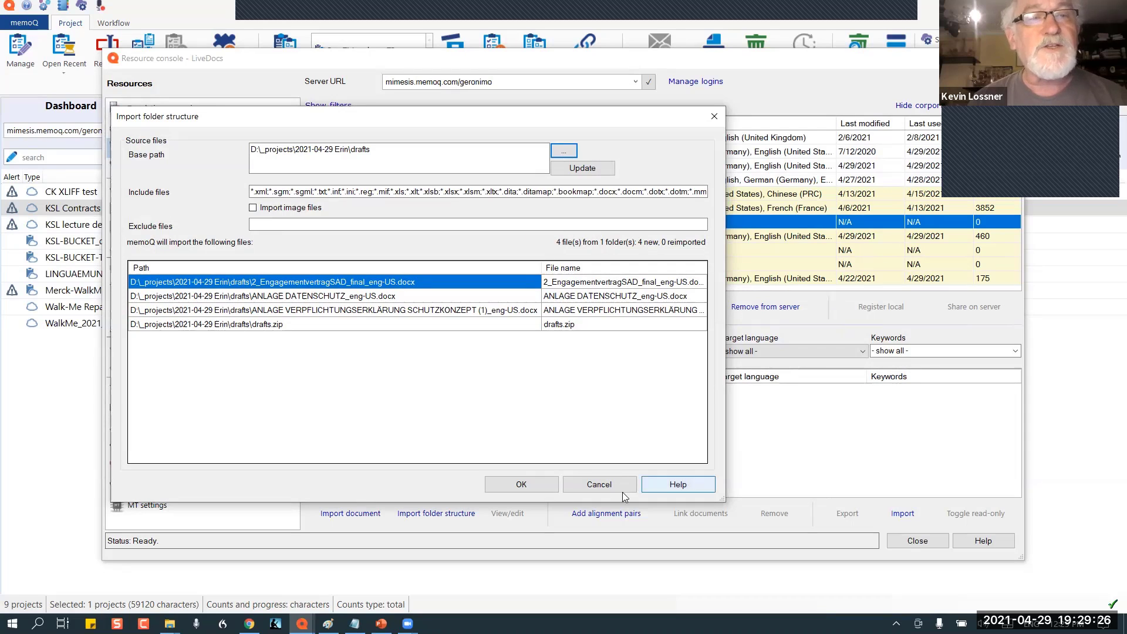
{"action": "left_click", "coordinate": [525, 485]}
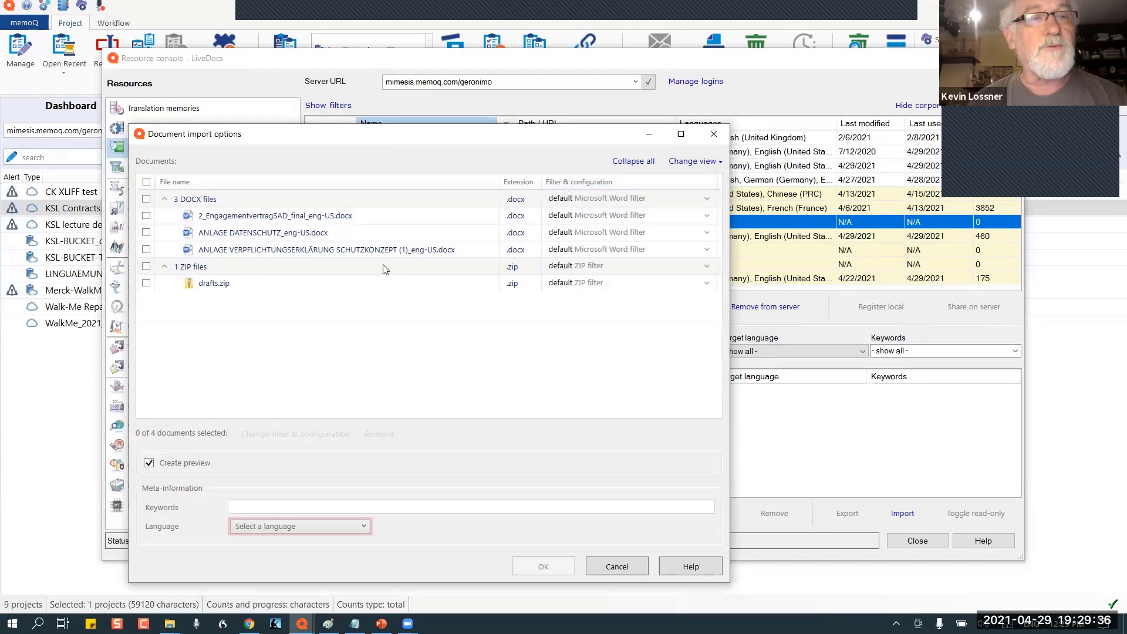
Remove drafts.zip from the documents and import the three DOCX files with English (United States) as the language.
{"action": "left_click", "coordinate": [302, 290]}
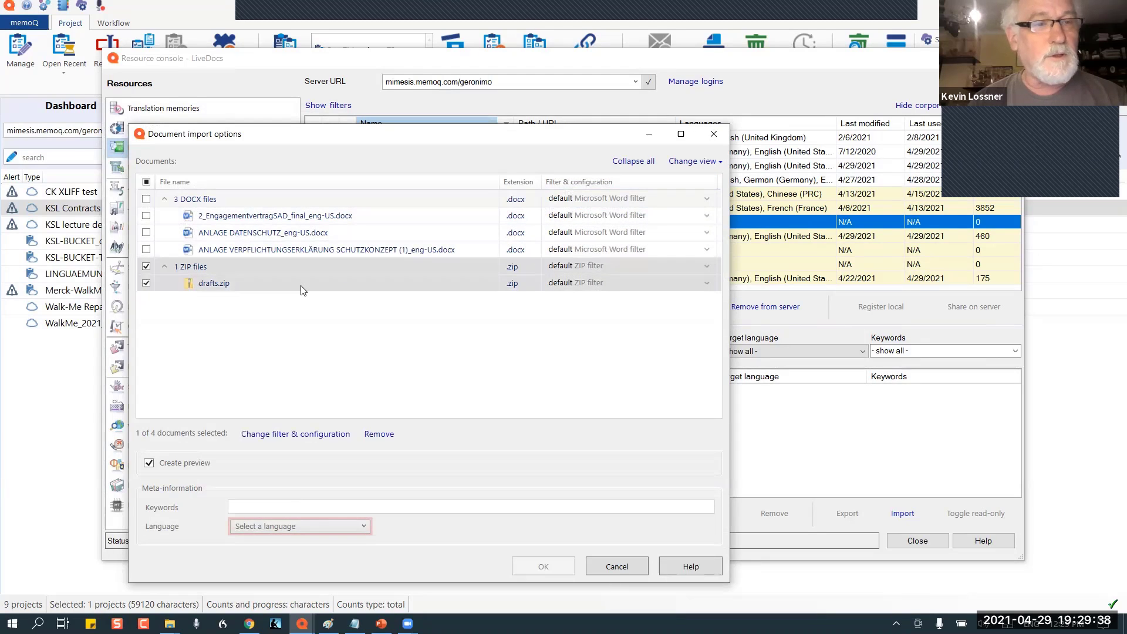
{"action": "left_click", "coordinate": [378, 434]}
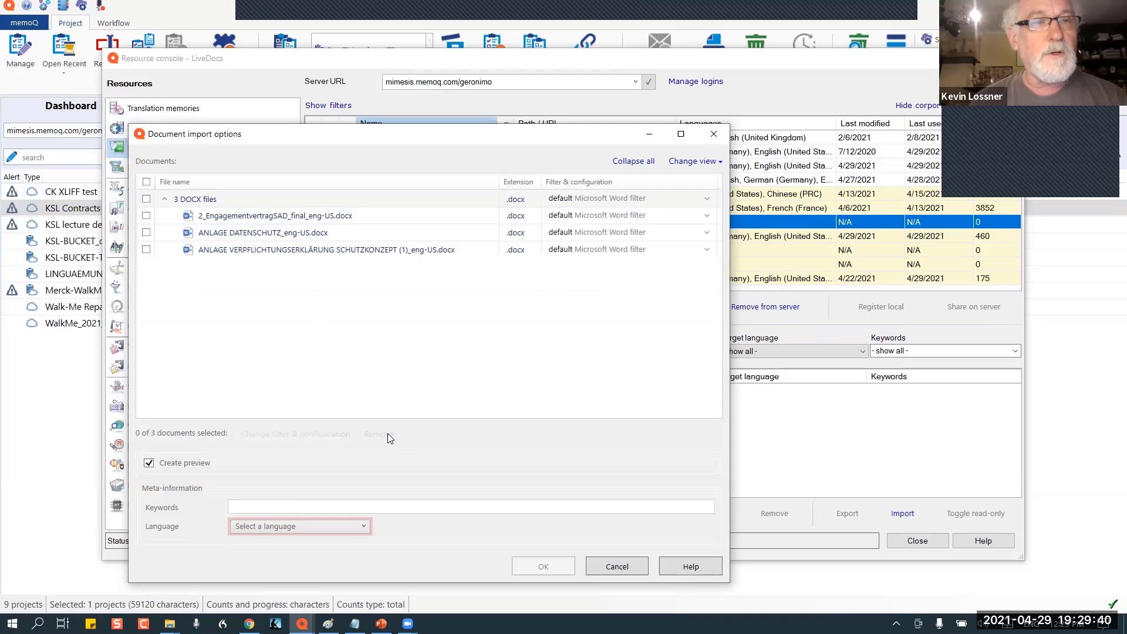
{"action": "left_click", "coordinate": [310, 217]}
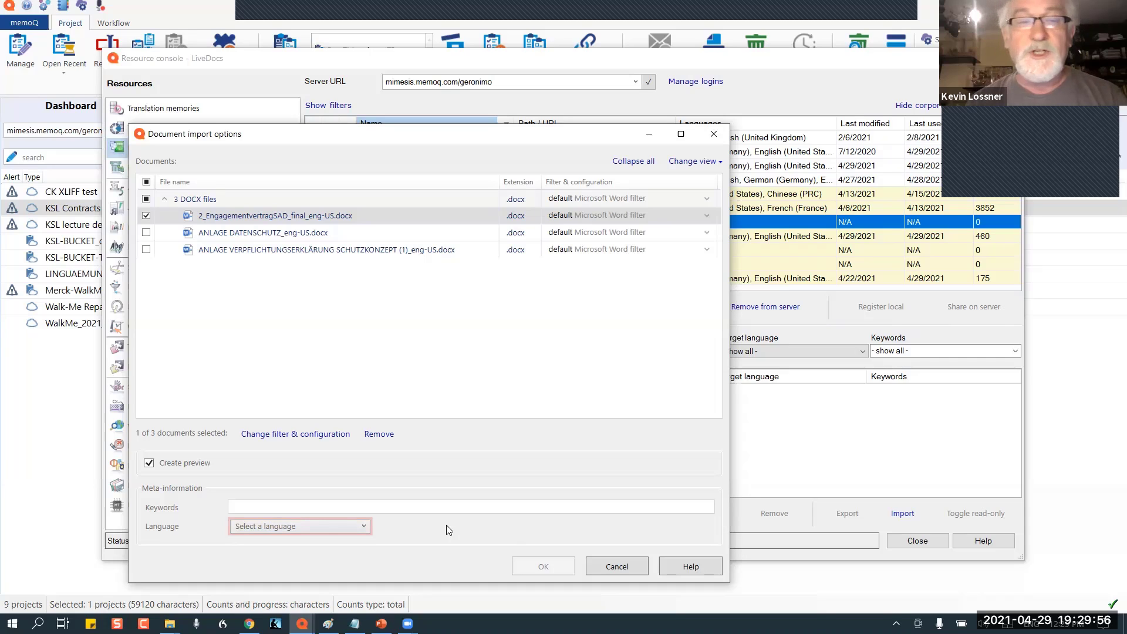
{"action": "left_click", "coordinate": [362, 527]}
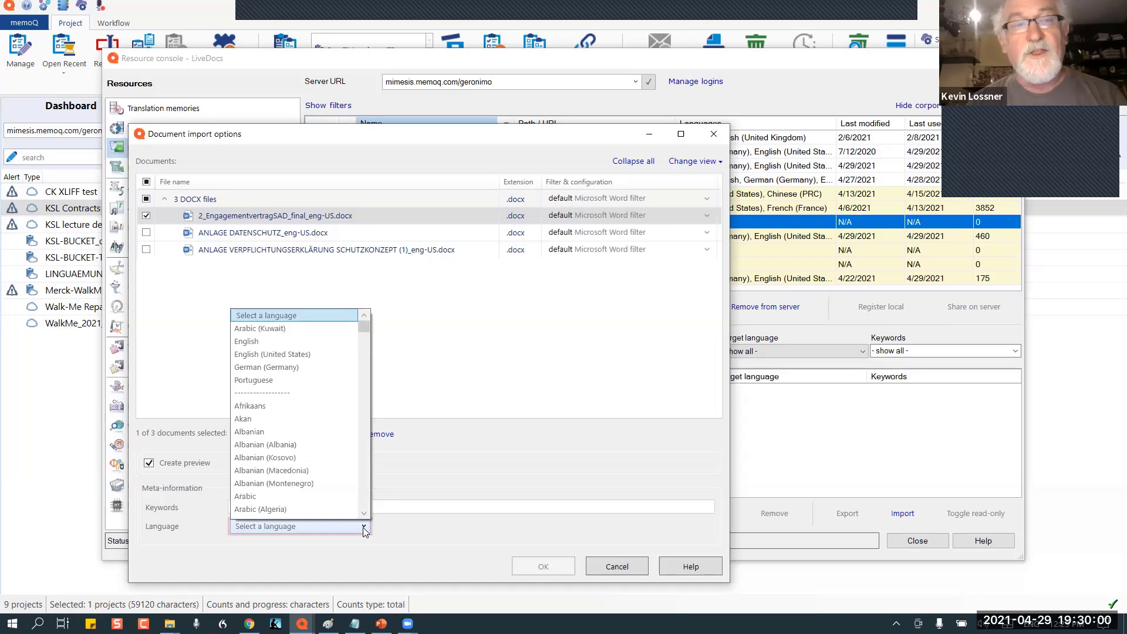
{"action": "left_click", "coordinate": [322, 356]}
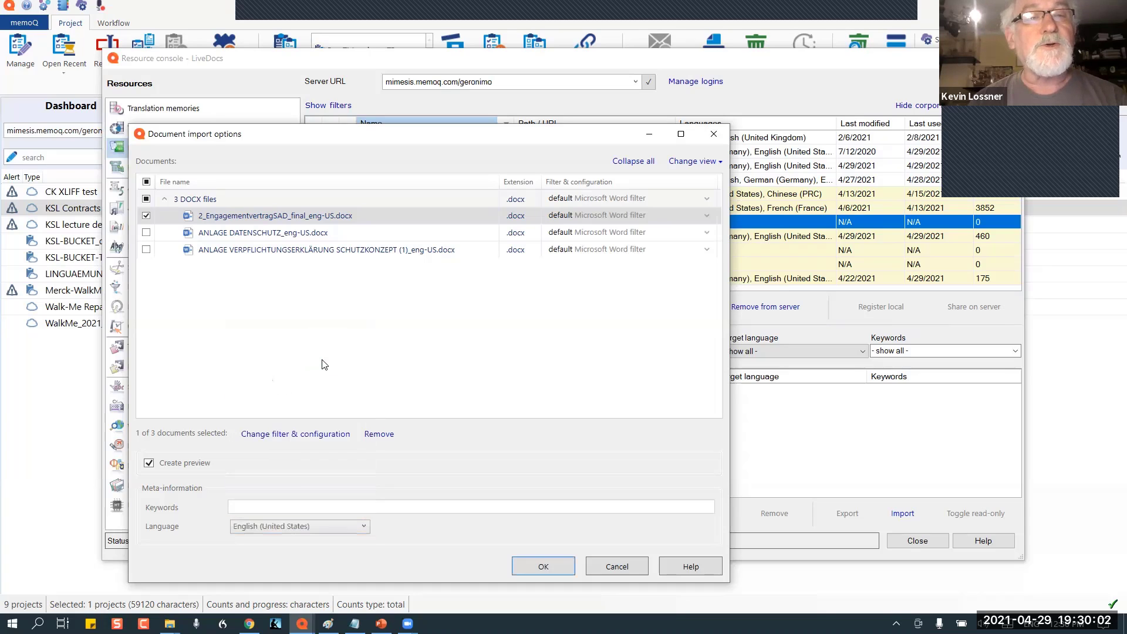
{"action": "left_click", "coordinate": [531, 569]}
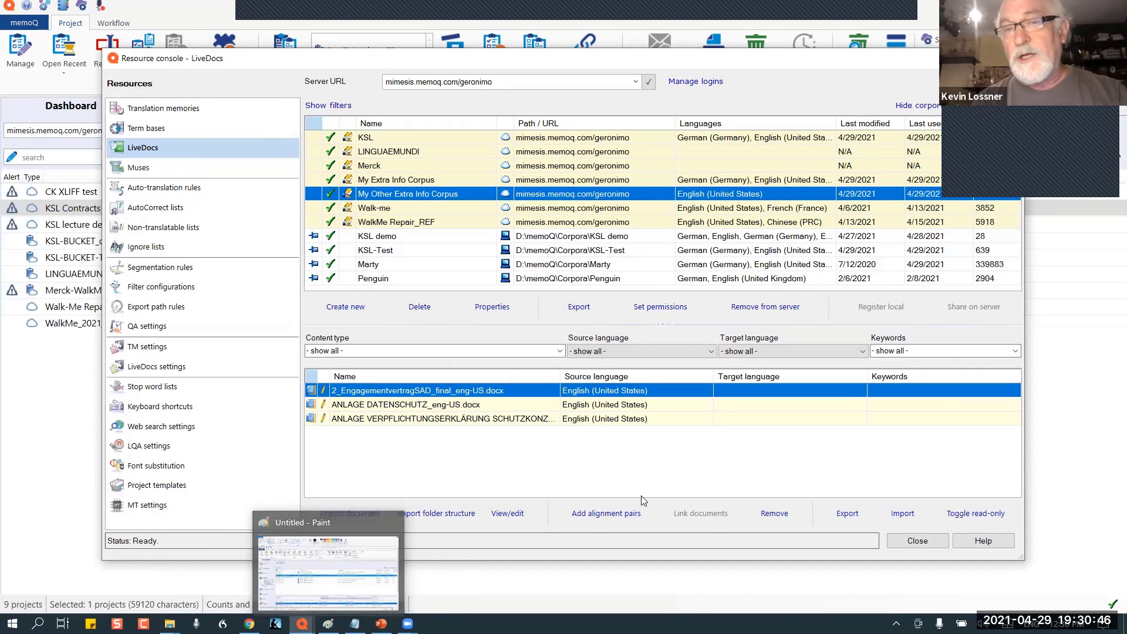
Set the keyword "delivered" on all three imported documents in My Other Extra Info Corpus.
{"action": "left_click", "coordinate": [917, 390]}
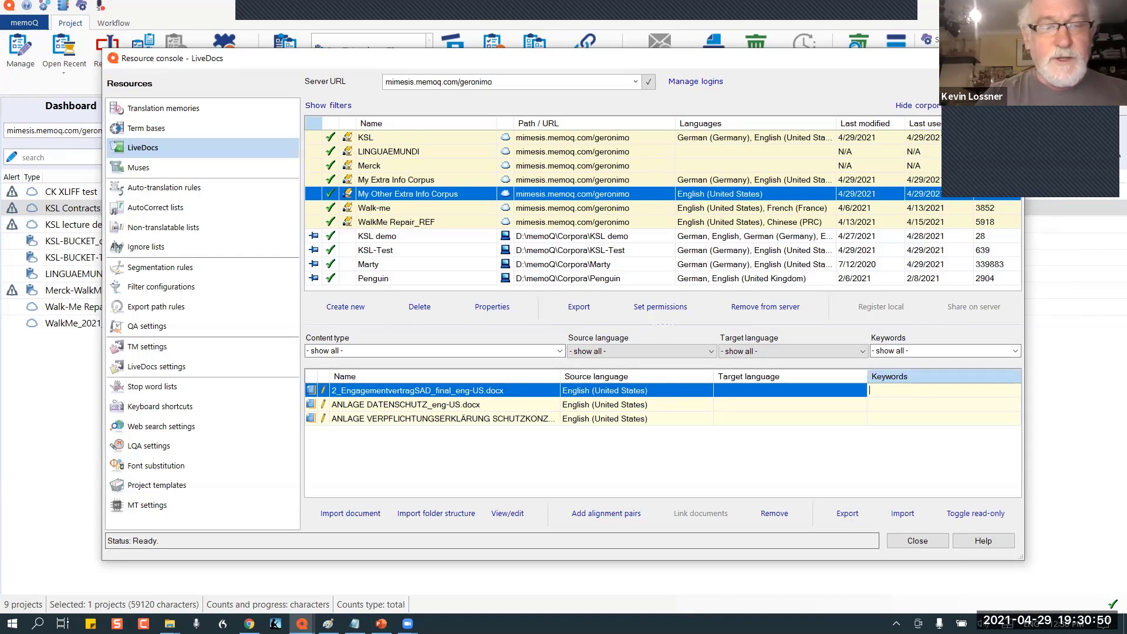
{"action": "type", "text": "delivered"}
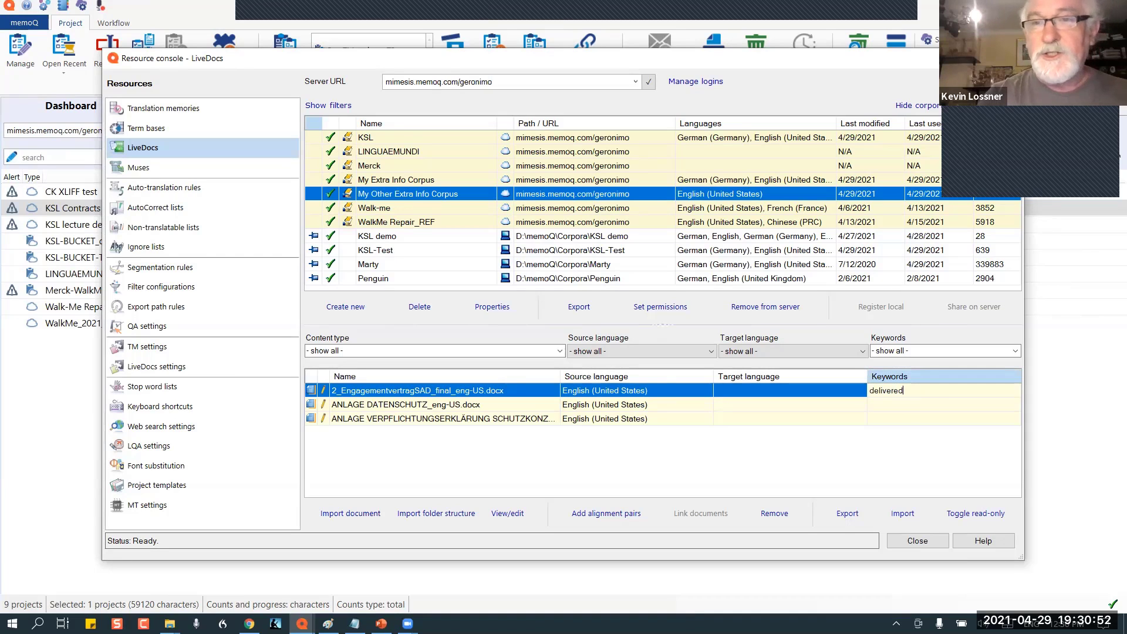
{"action": "double_click", "coordinate": [893, 390]}
{"action": "key", "text": "ctrl+c"}
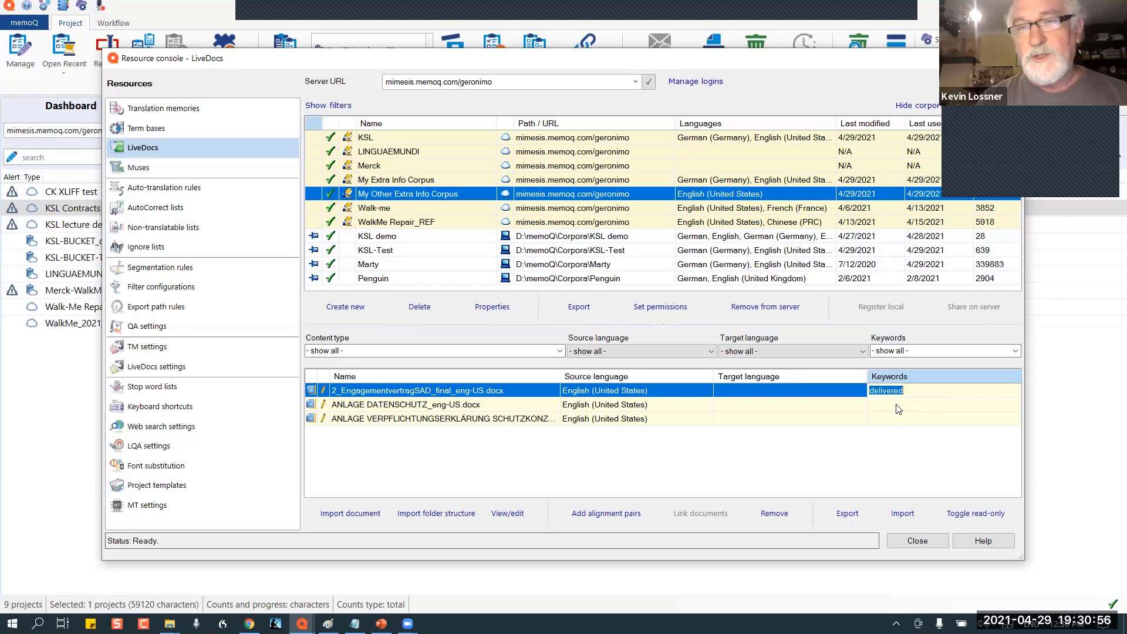
{"action": "left_click", "coordinate": [897, 405]}
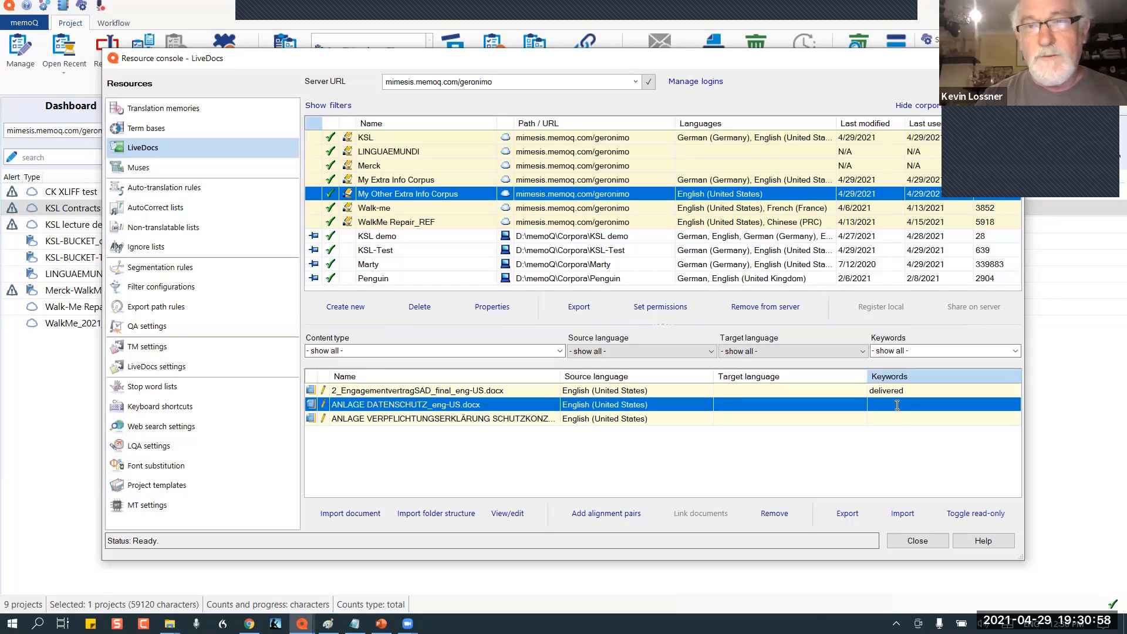
{"action": "left_click", "coordinate": [896, 405]}
{"action": "key", "text": "ctrl+v"}
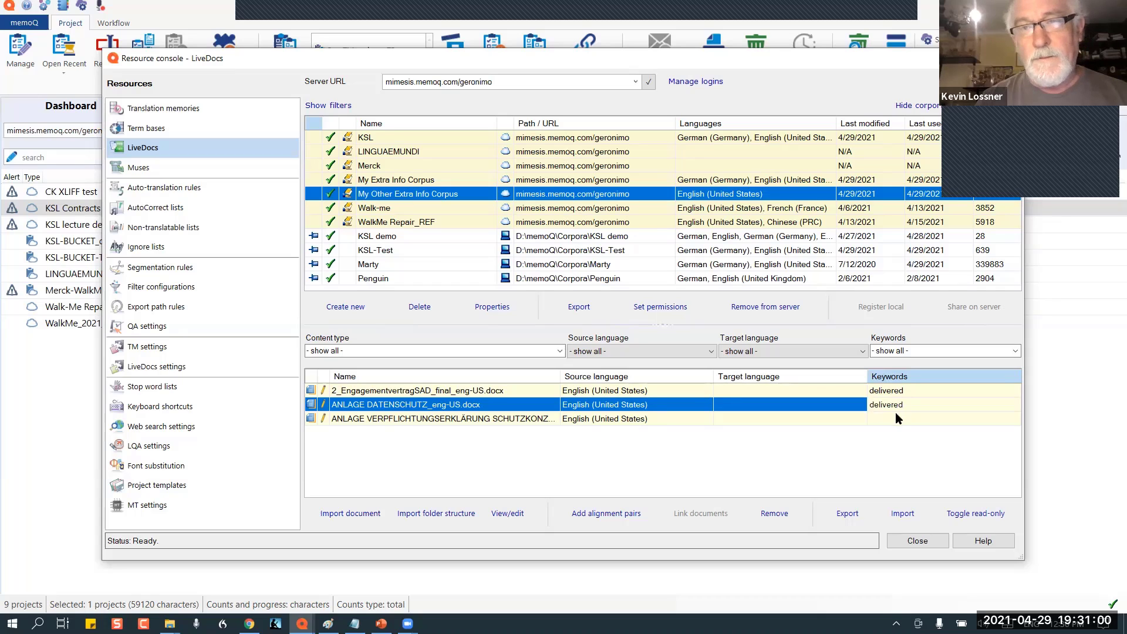
{"action": "left_click", "coordinate": [897, 418]}
{"action": "left_click", "coordinate": [896, 417]}
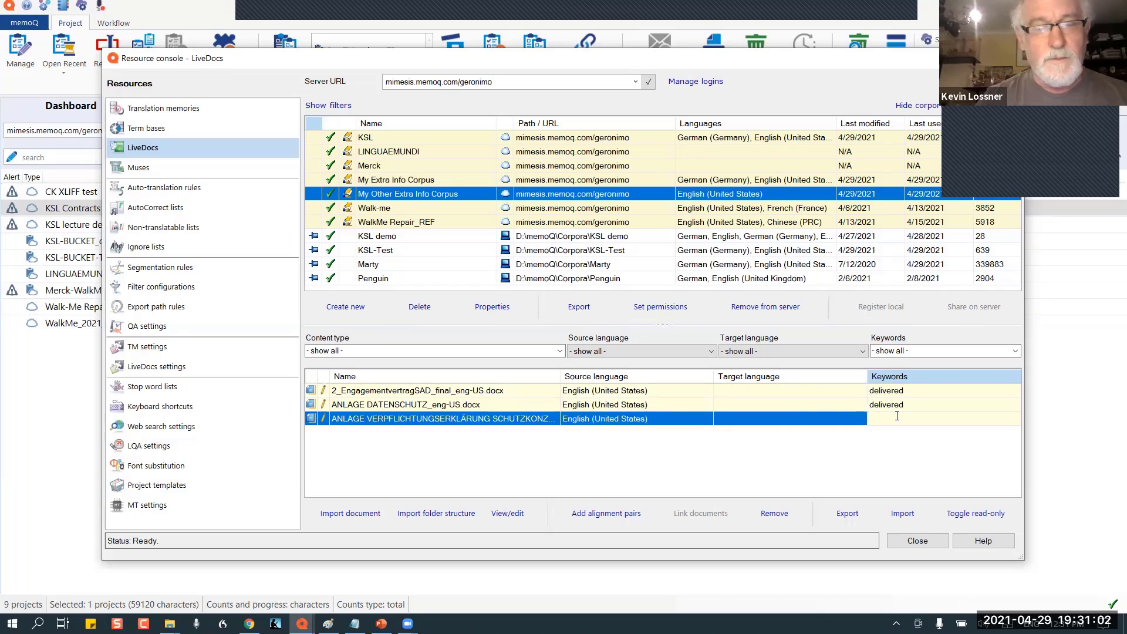
{"action": "key", "text": "ctrl+v"}
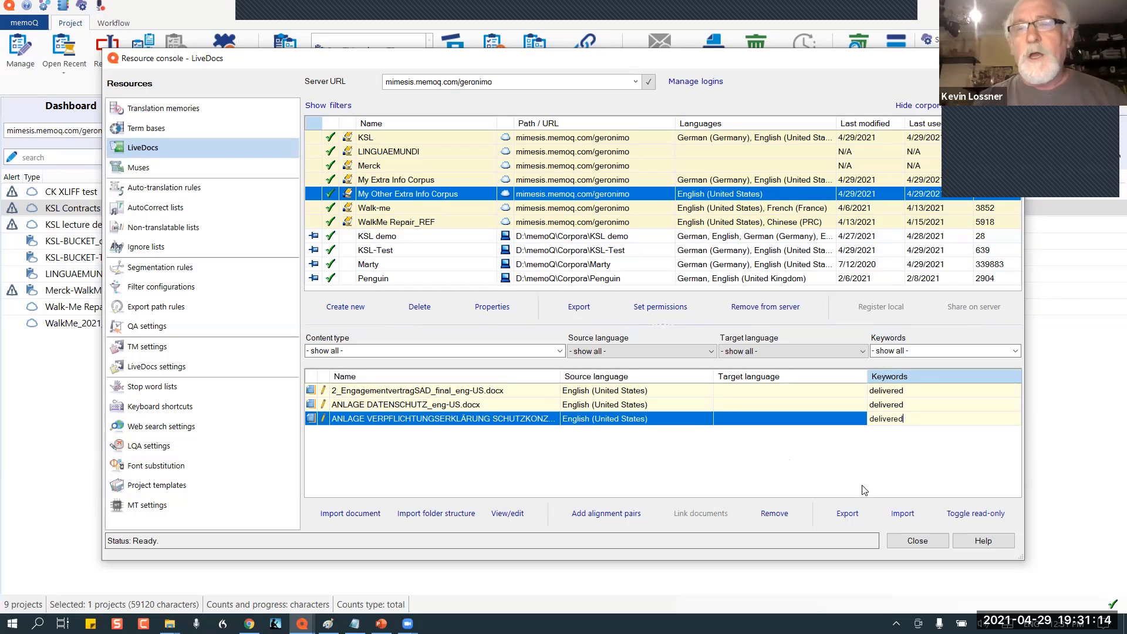
Start an import of exported documents into My Other Extra Info Corpus and browse to Linguaemundi's 2021-04-29 LiveDocs discussion > demo - exports folder.
{"action": "left_click", "coordinate": [903, 515]}
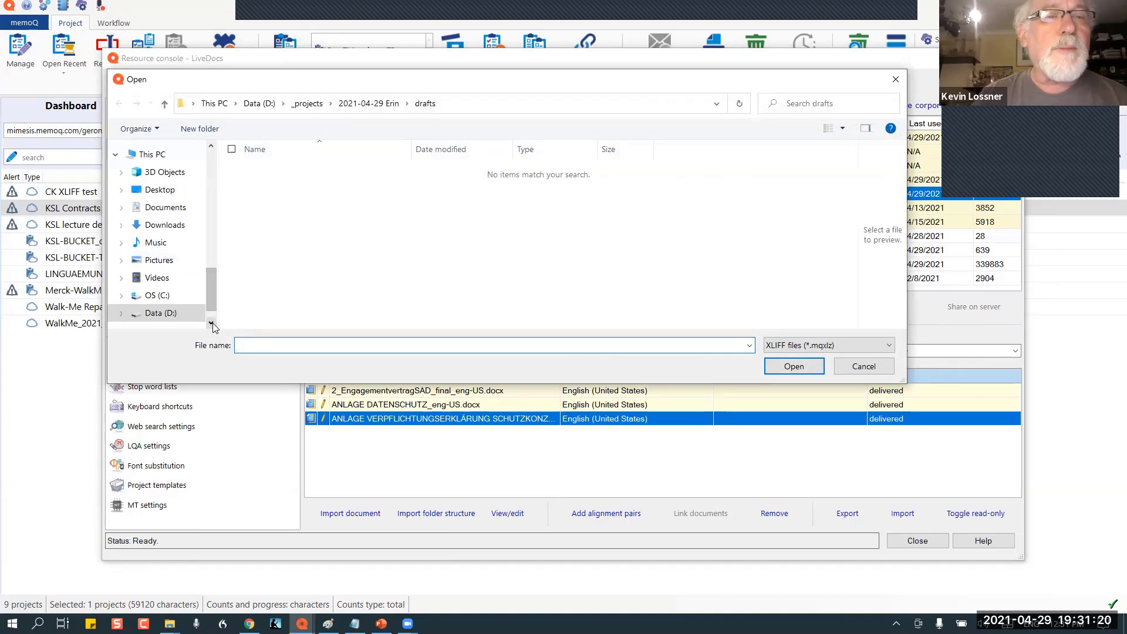
{"action": "left_click", "coordinate": [162, 319]}
{"action": "scroll", "coordinate": [210, 176], "scroll_direction": "up", "scroll_amount": 3}
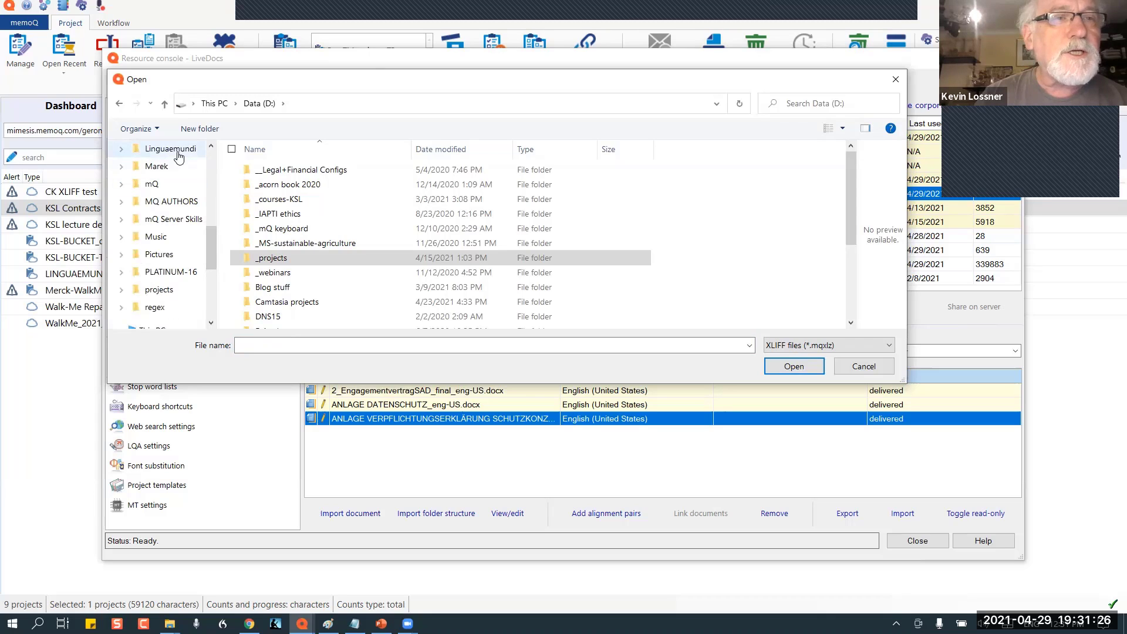
{"action": "left_click", "coordinate": [176, 151]}
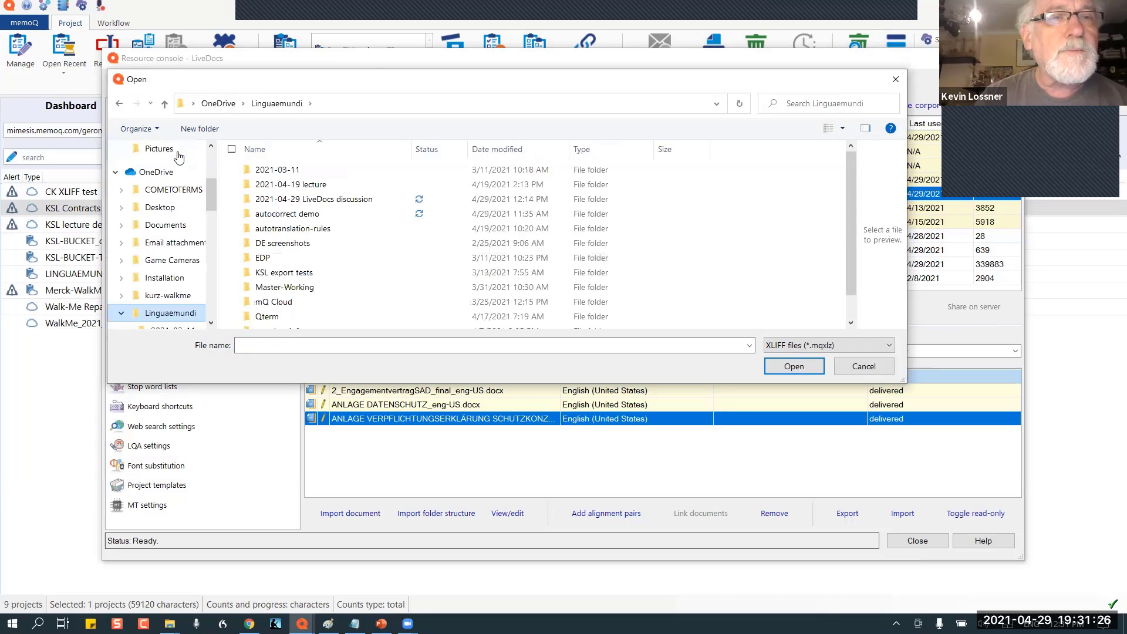
{"action": "double_click", "coordinate": [322, 200]}
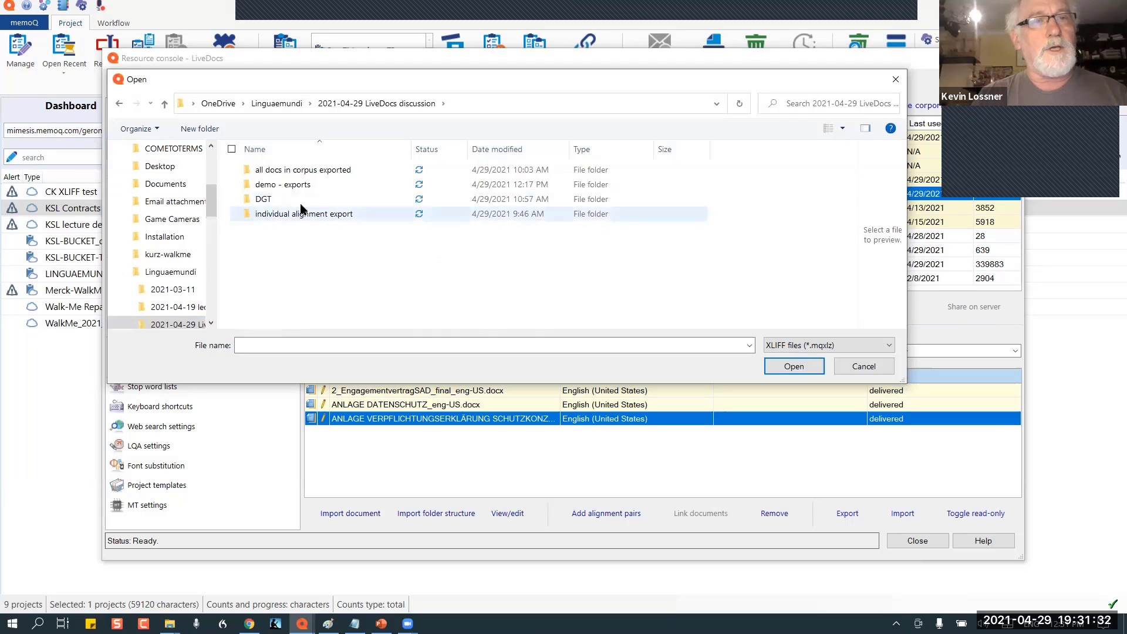
{"action": "left_click", "coordinate": [295, 187]}
{"action": "double_click", "coordinate": [295, 187]}
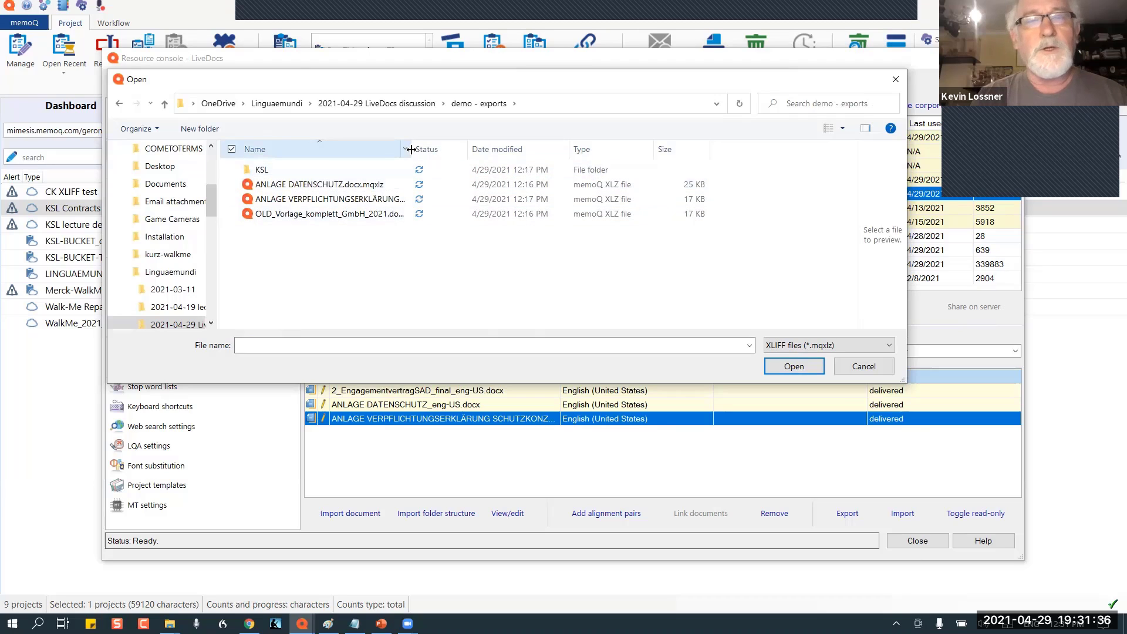
Widen the name column to read the full file names and check which file types the import accepts.
{"action": "left_click_drag", "start_coordinate": [411, 149], "coordinate": [555, 159]}
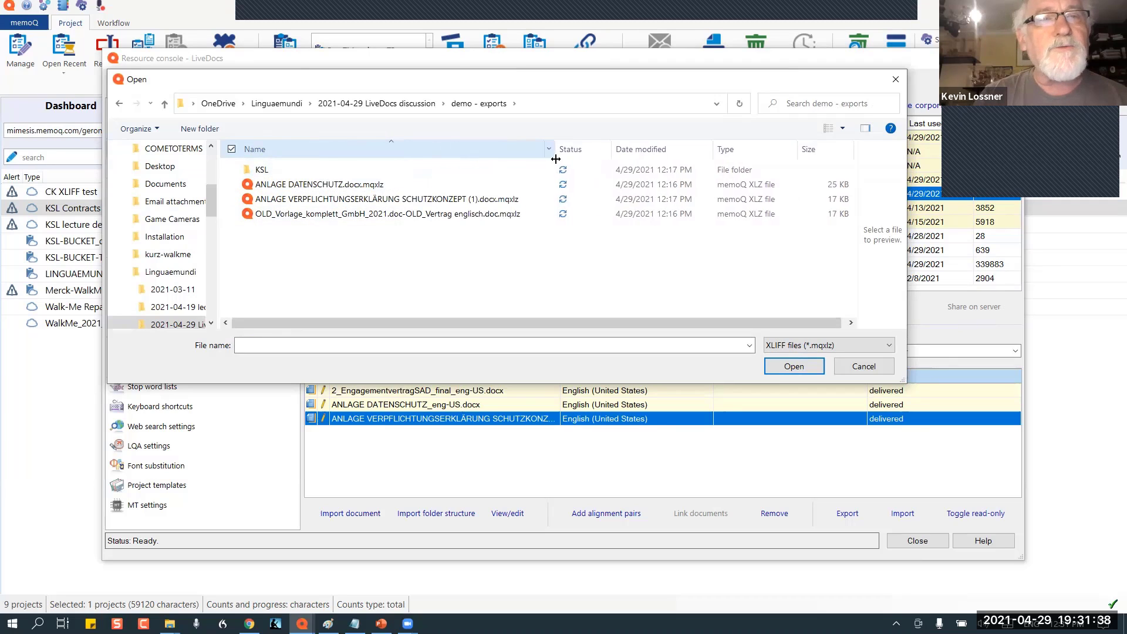
{"action": "right_click", "coordinate": [555, 158]}
{"action": "left_click", "coordinate": [432, 288]}
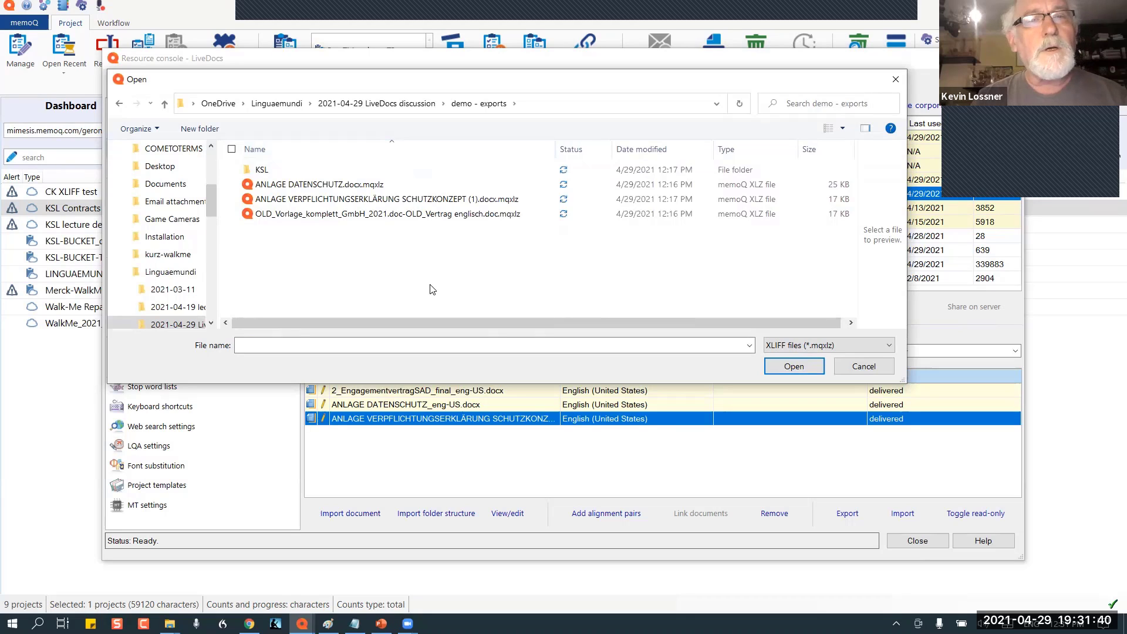
{"action": "left_click", "coordinate": [886, 347]}
{"action": "left_click", "coordinate": [886, 347]}
{"action": "left_click", "coordinate": [886, 348]}
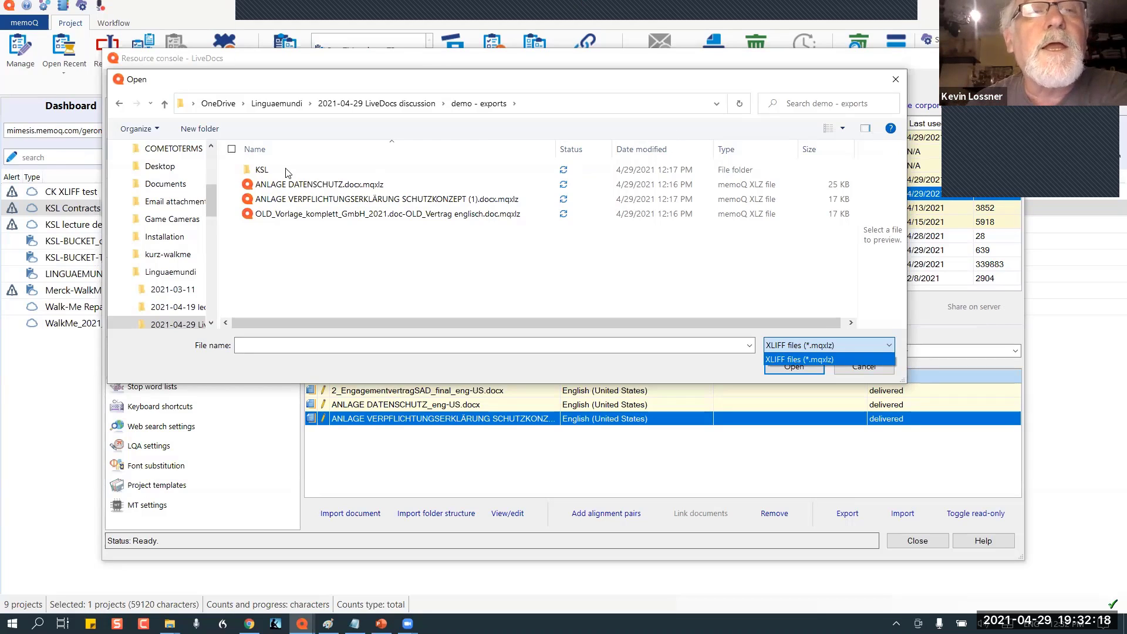
Open the KSL subfolder and select ANLAGE DATENSCHUTZ.docx.mqxlz for import.
{"action": "left_click", "coordinate": [268, 171]}
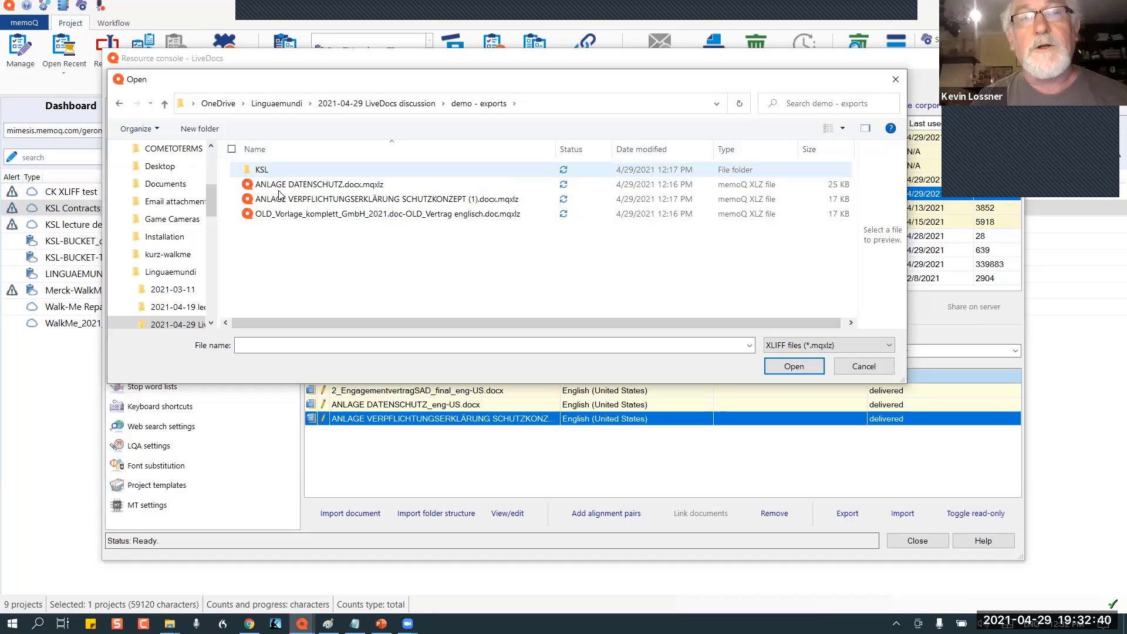
{"action": "double_click", "coordinate": [280, 174]}
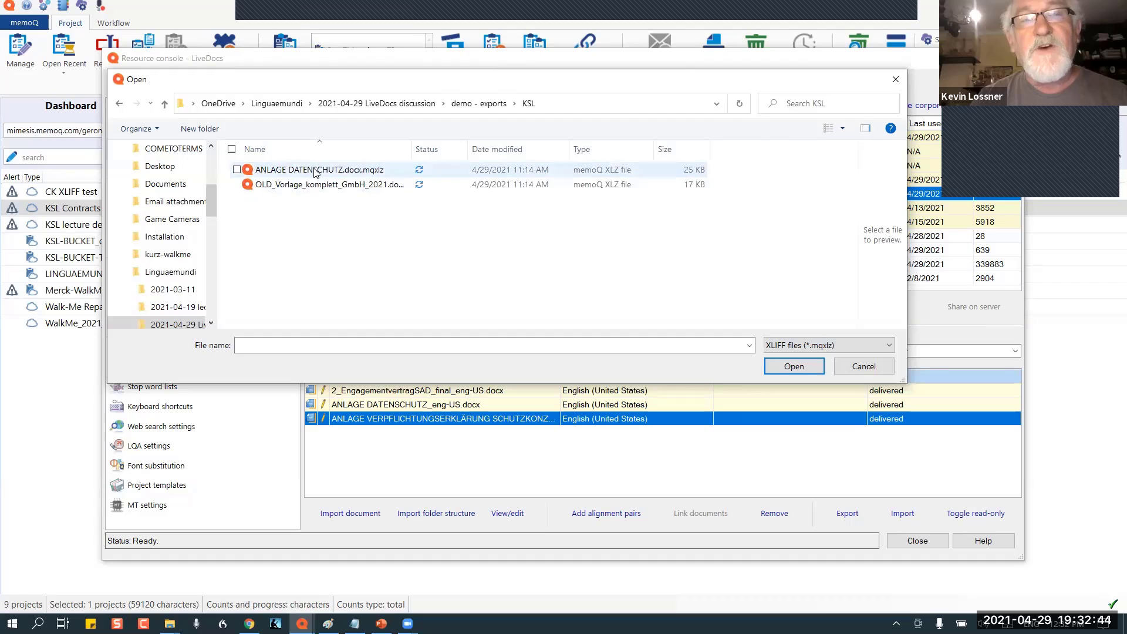
{"action": "left_click", "coordinate": [315, 171]}
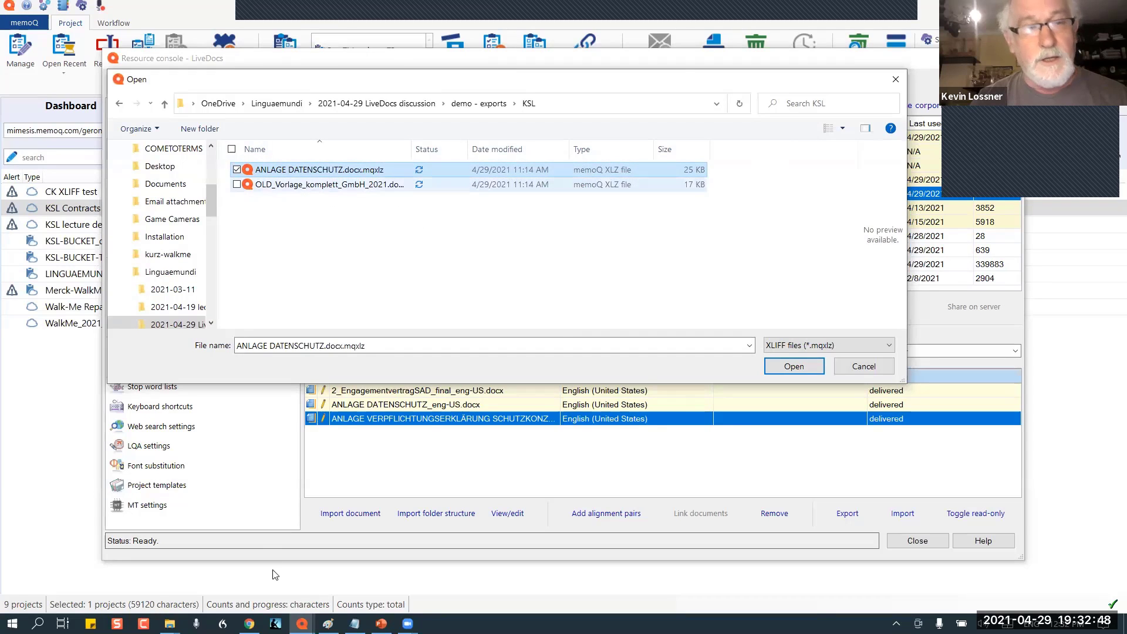
Switch to File Explorer, examine KSL.zip and the KSL folder's contents in demo - exports, and return to memoQ's file selection.
{"action": "mouse_move", "coordinate": [170, 623]}
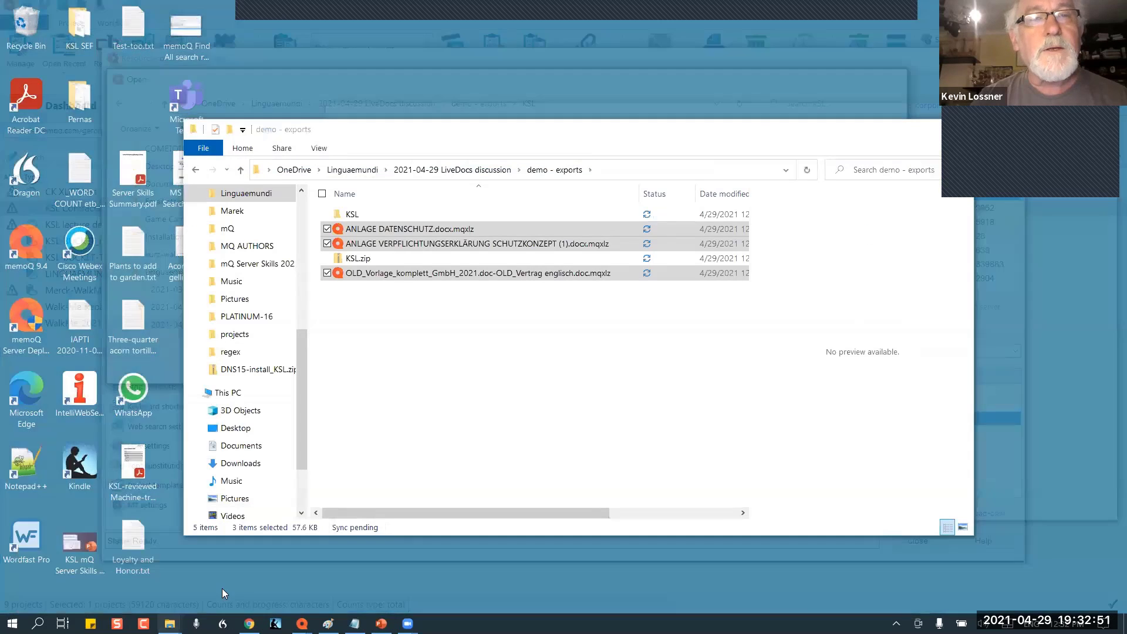
{"action": "left_click", "coordinate": [222, 589]}
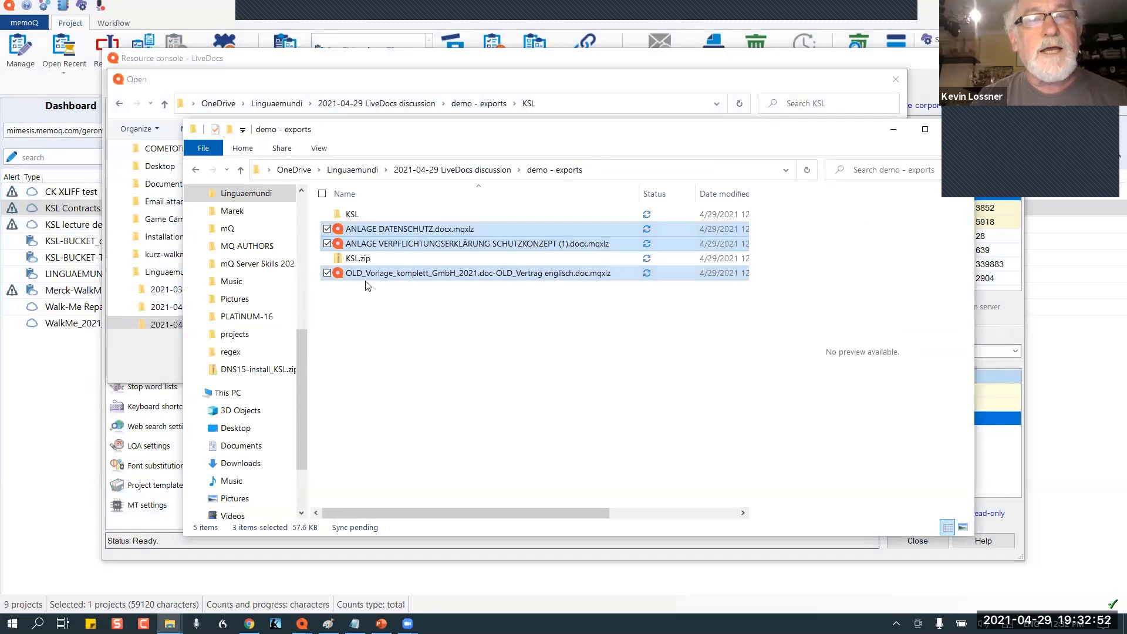
{"action": "left_click", "coordinate": [359, 262]}
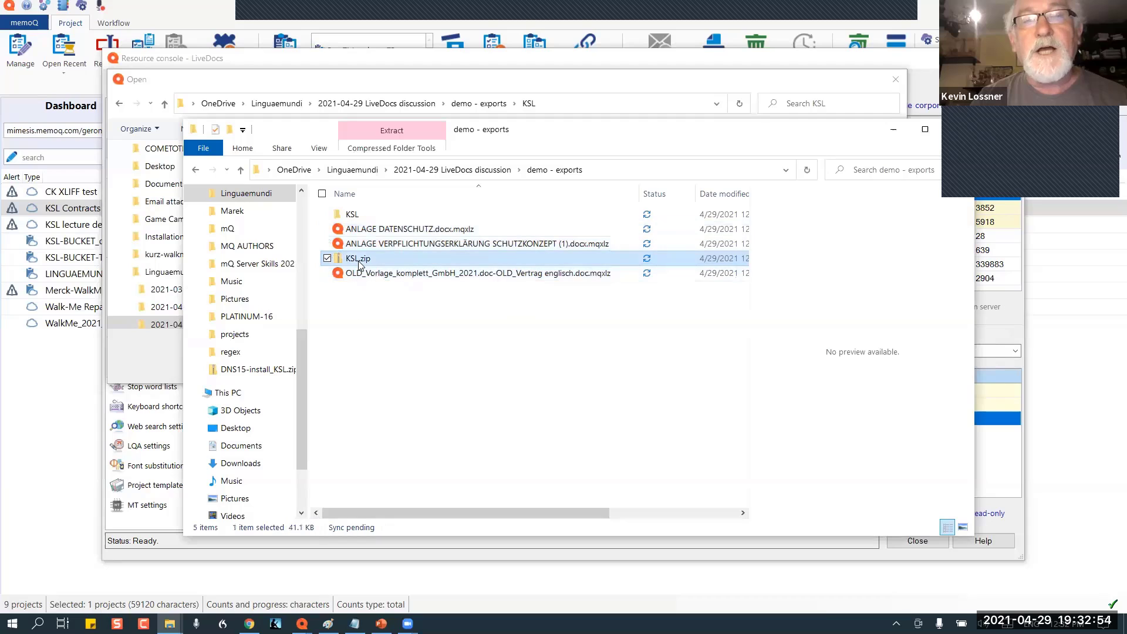
{"action": "double_click", "coordinate": [345, 216]}
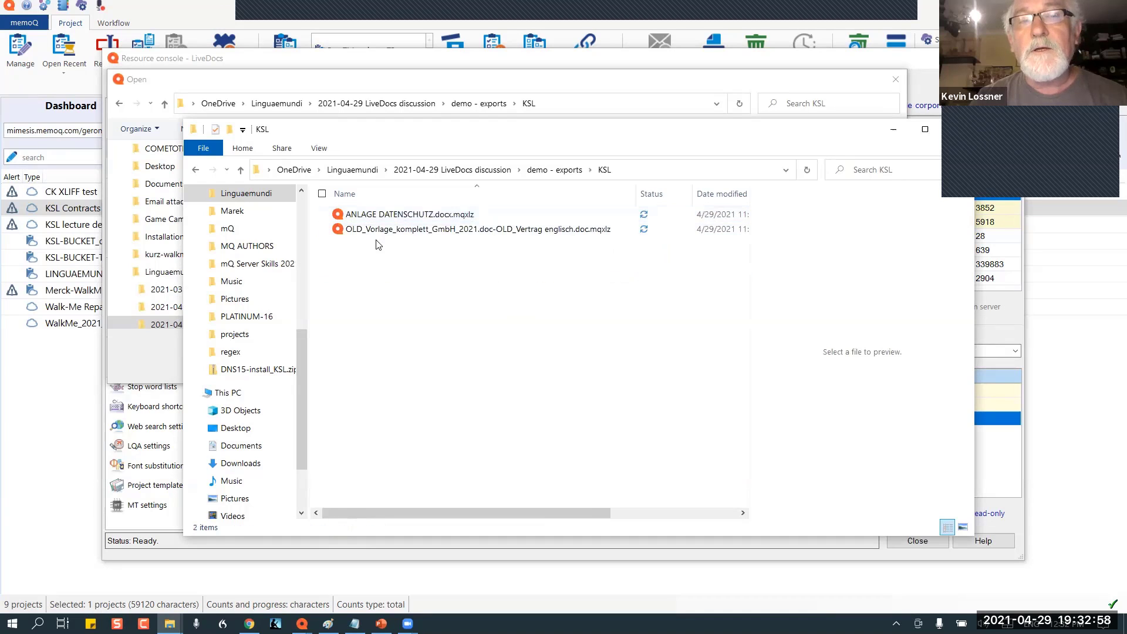
{"action": "left_click", "coordinate": [671, 85]}
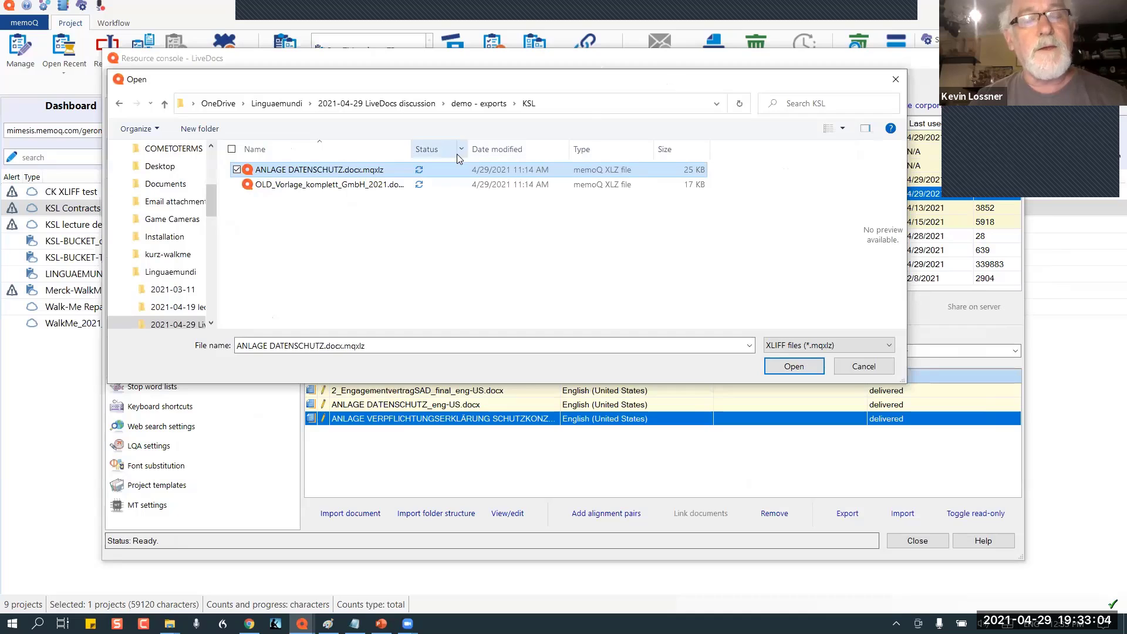
Add the OLD_Vorlage_komplett_GmbH_2021 MQXLZ file to the selection, import both files, and refresh My Other Extra Info Corpus's document list.
{"action": "left_click", "coordinate": [326, 184], "text": "ctrl"}
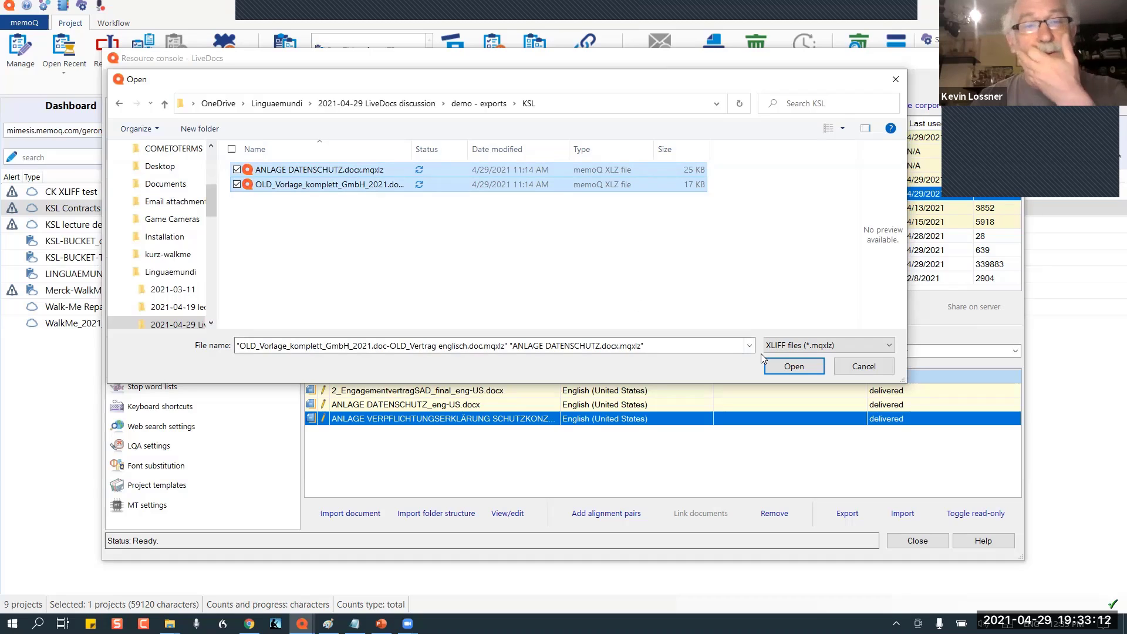
{"action": "left_click", "coordinate": [794, 366]}
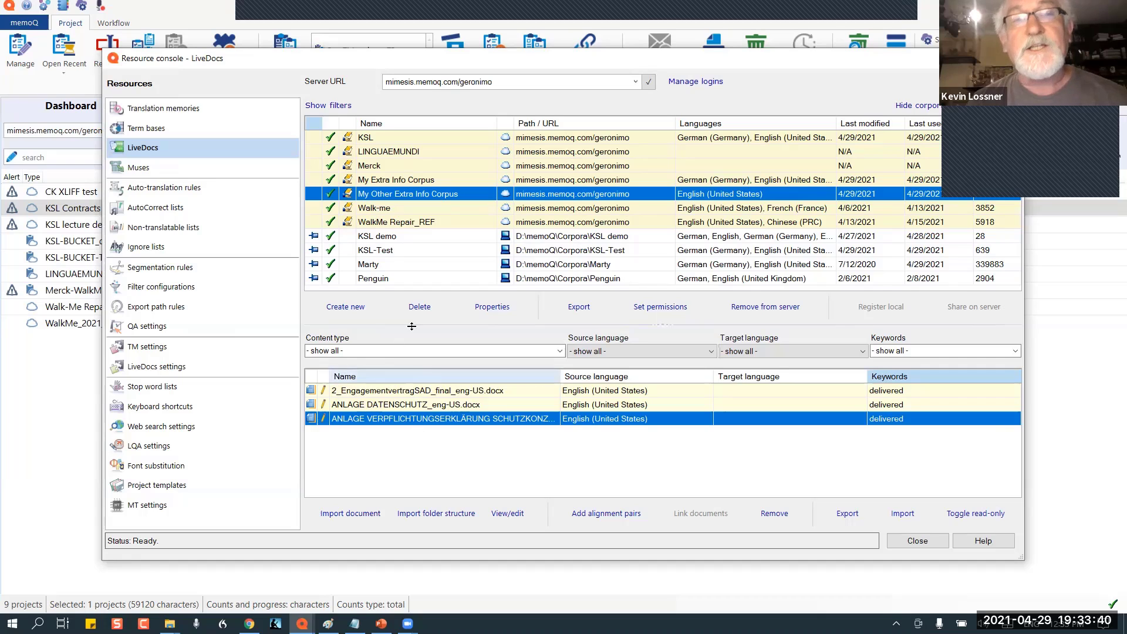
{"action": "left_click", "coordinate": [378, 210]}
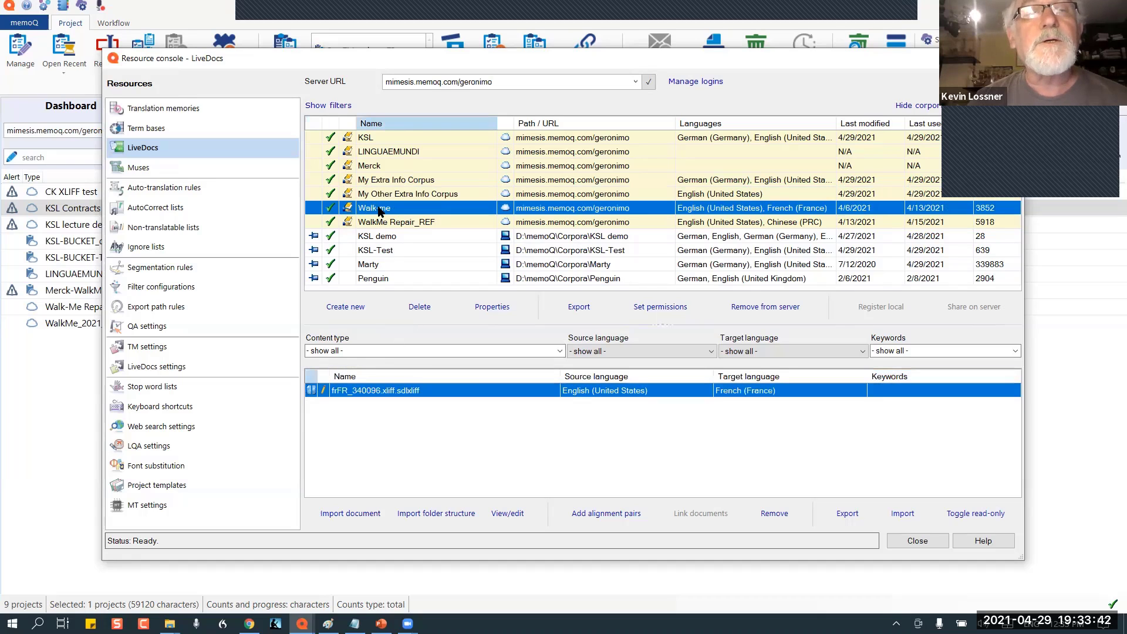
{"action": "left_click", "coordinate": [387, 196]}
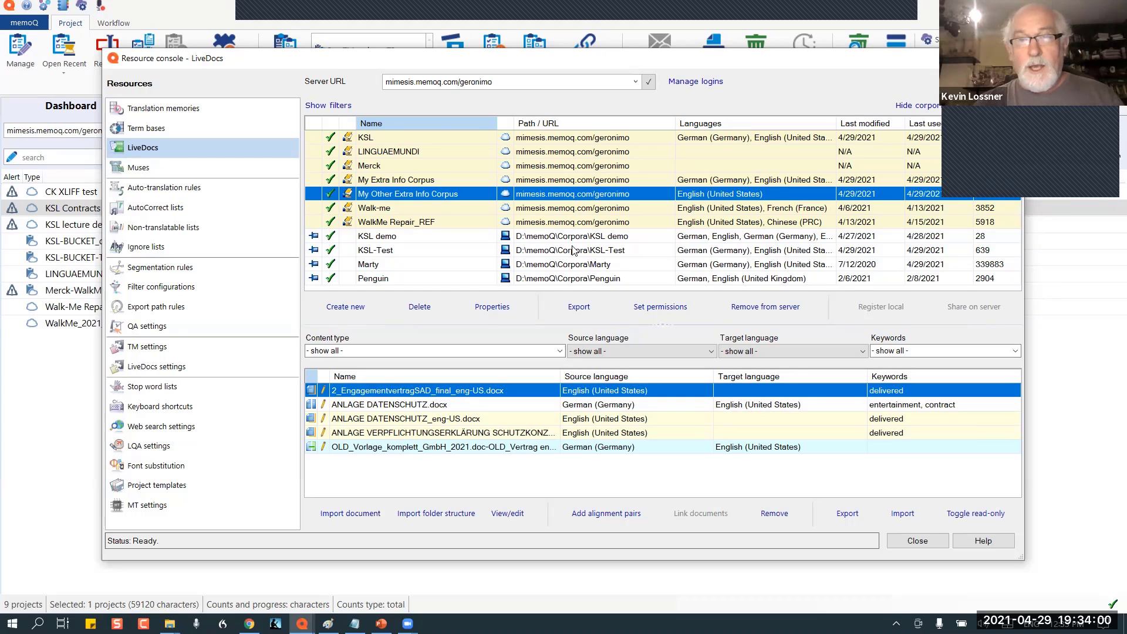
Sort the documents by target language, look through the WalkMe Repair_REF and Marty corpora, and return to My Other Extra Info Corpus.
{"action": "left_click", "coordinate": [732, 377]}
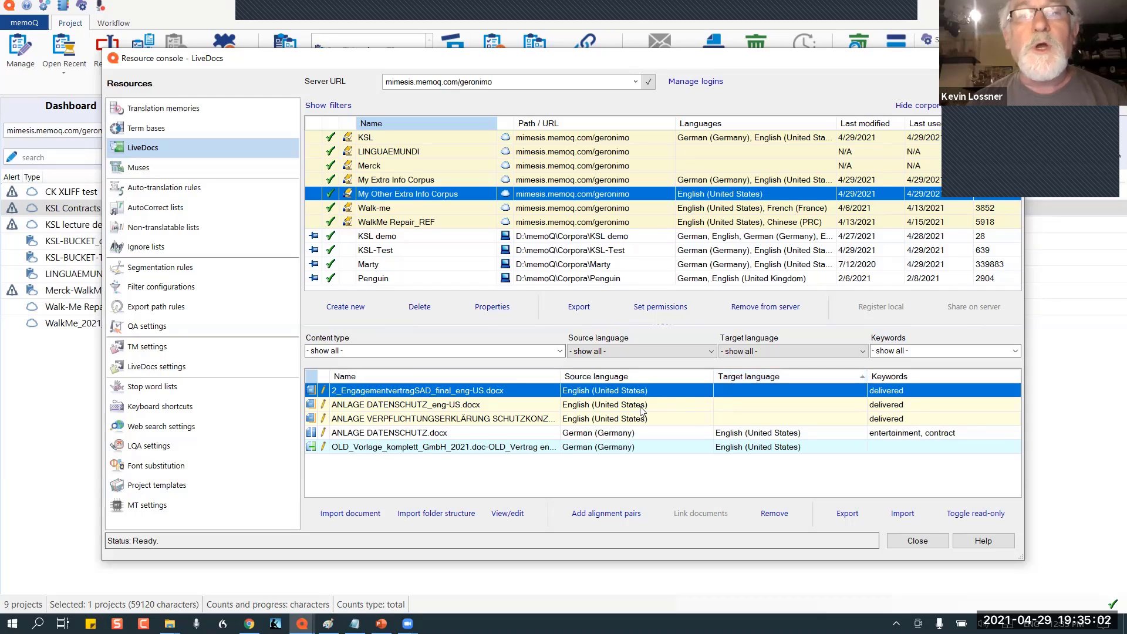
{"action": "left_click", "coordinate": [543, 224]}
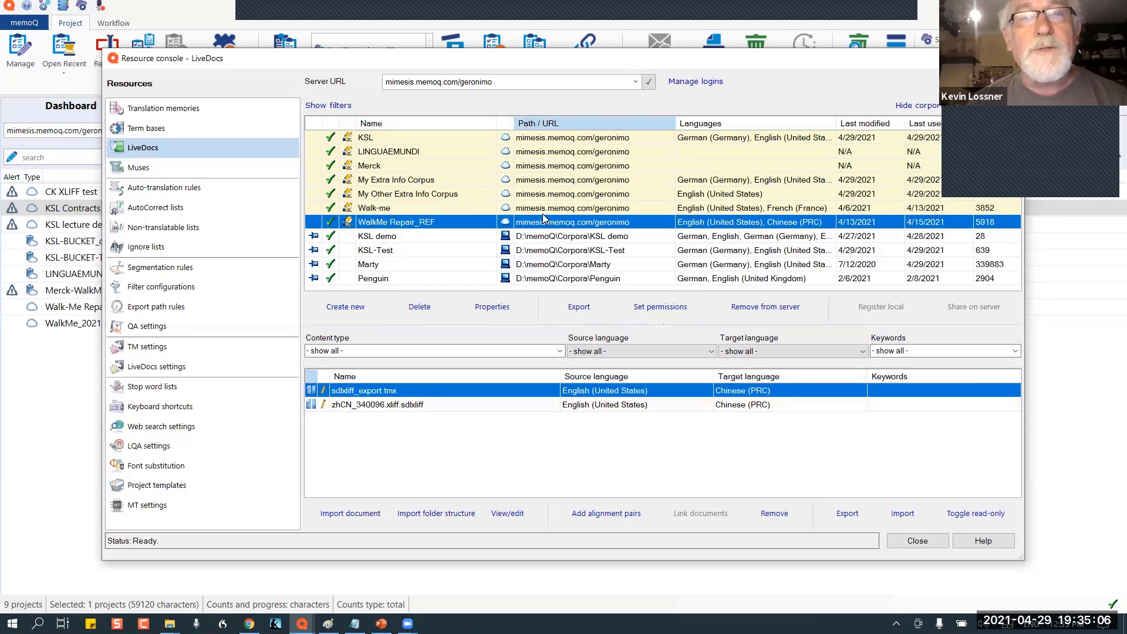
{"action": "left_click", "coordinate": [546, 265]}
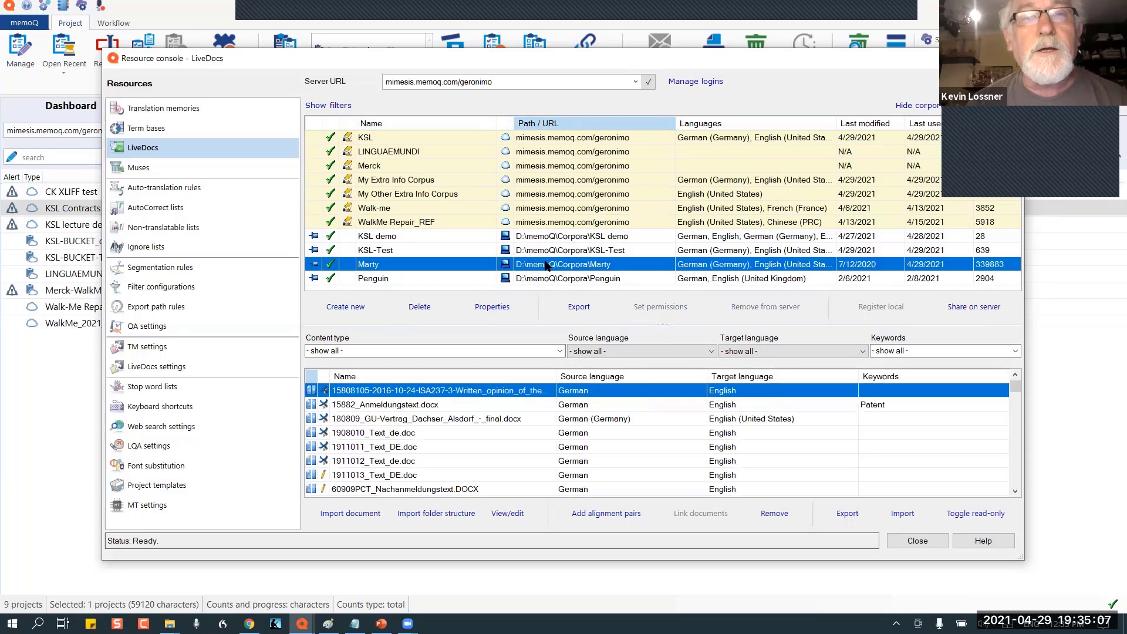
{"action": "left_click", "coordinate": [539, 196]}
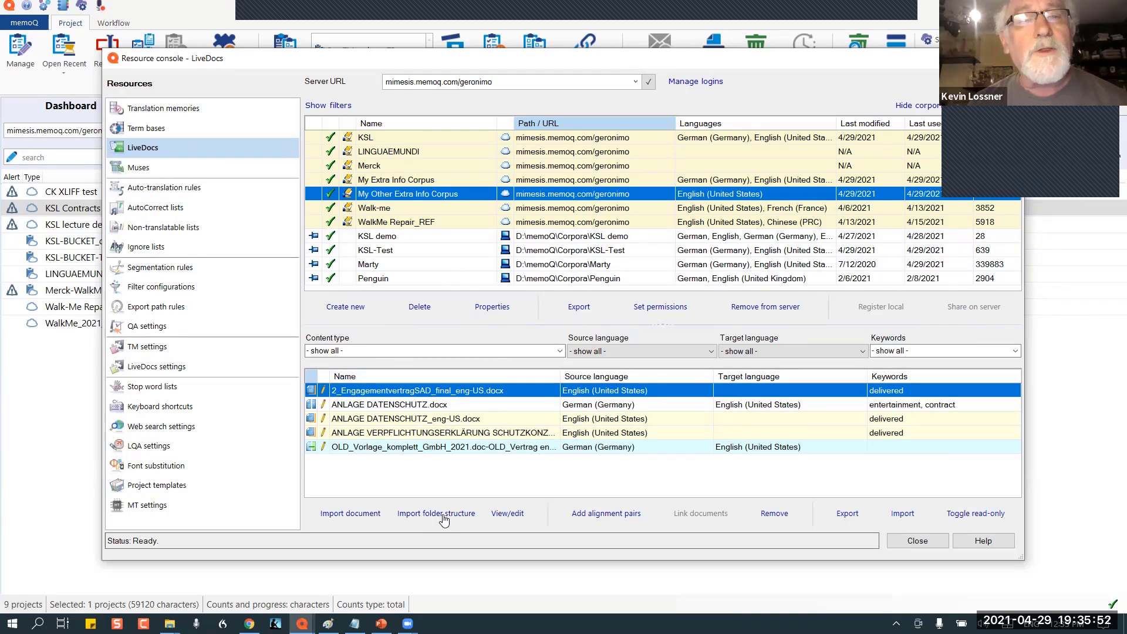
Delete all documents from My Other Extra Info Corpus, removing both documents of the alignment pair.
{"action": "left_click", "coordinate": [429, 449], "text": "shift"}
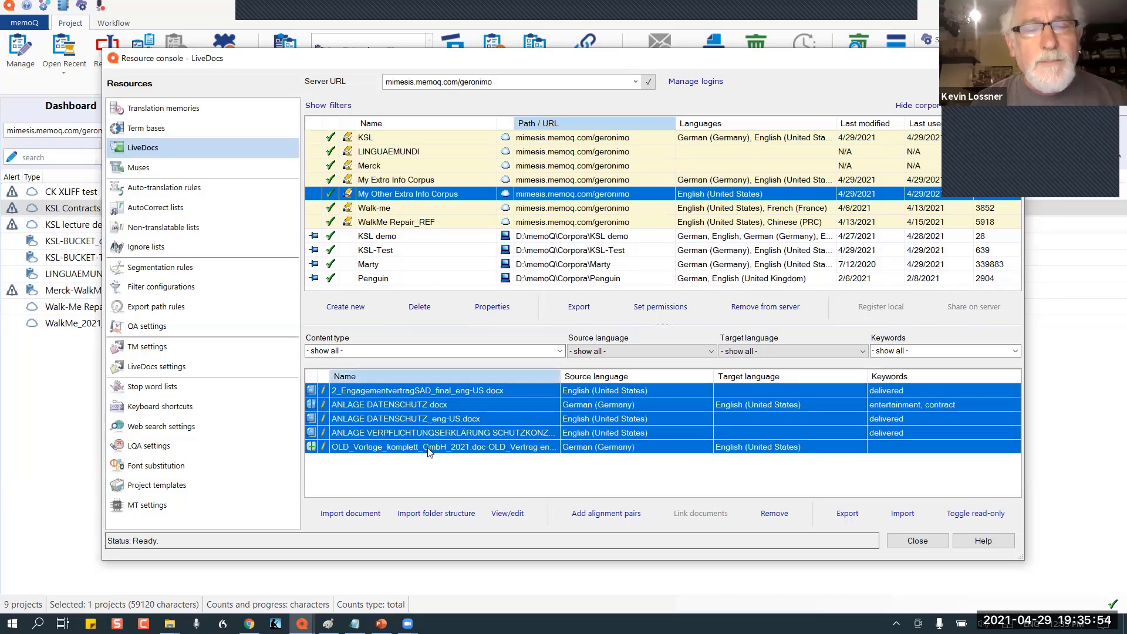
{"action": "left_click", "coordinate": [766, 514]}
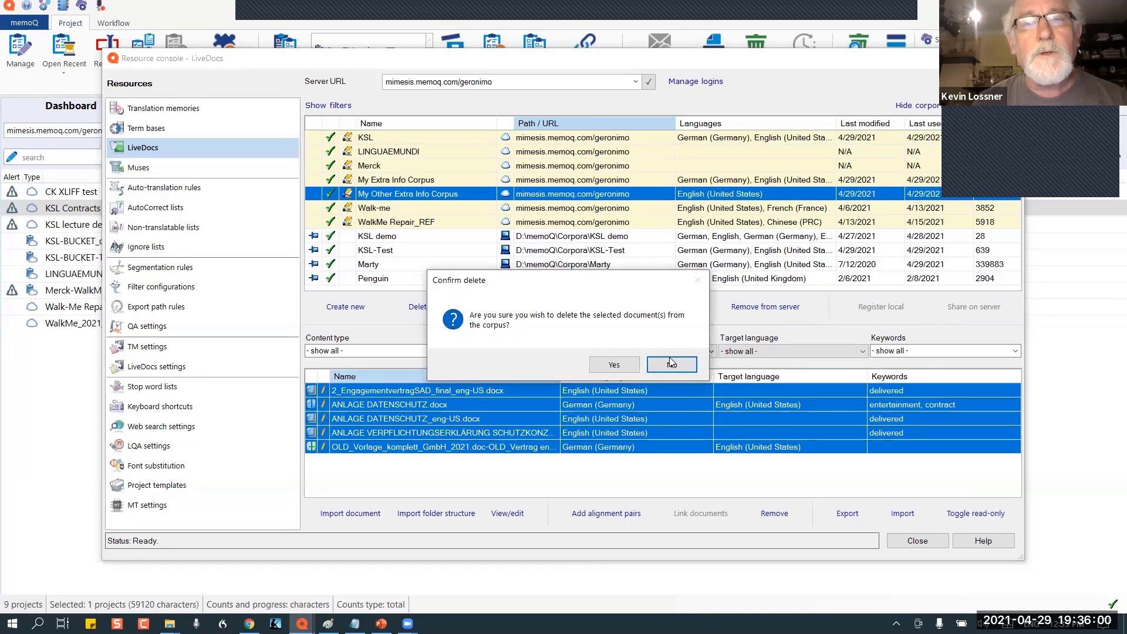
{"action": "left_click", "coordinate": [625, 364]}
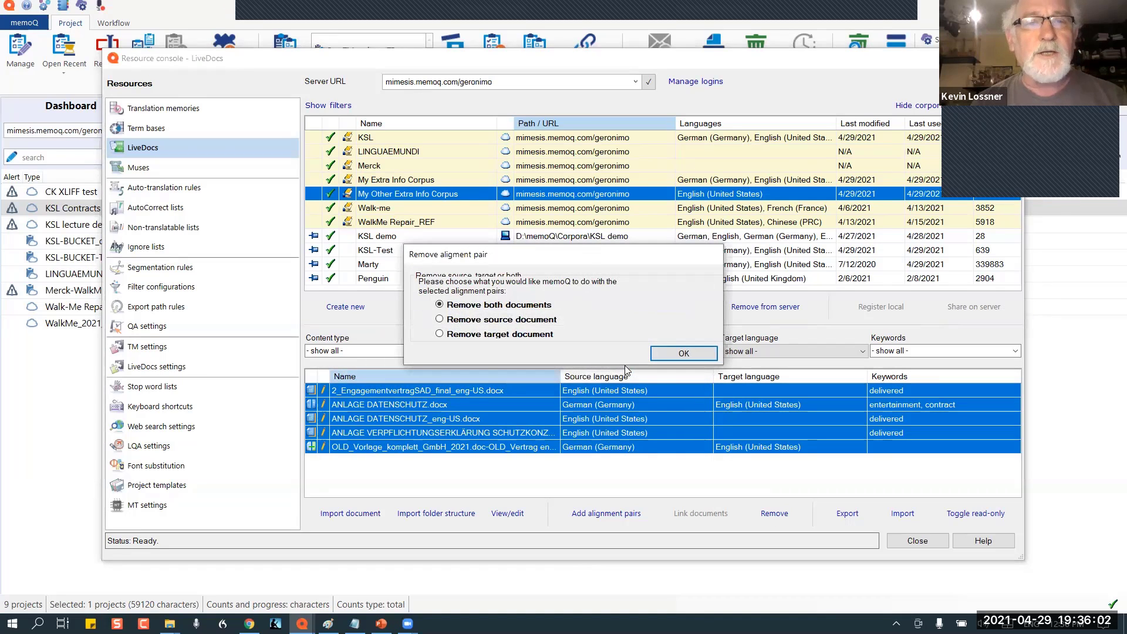
{"action": "left_click", "coordinate": [668, 355]}
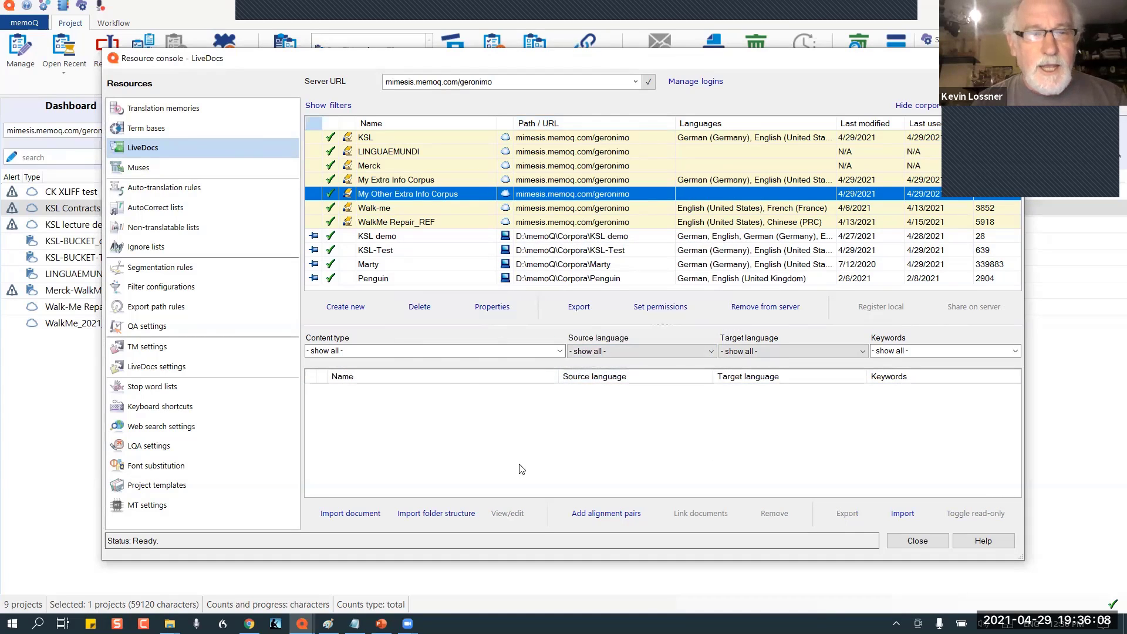
Start a folder structure import into My Other Extra Info Corpus, using DGT\Vol_2019_1 in 2021-04-29 LiveDocs discussion as the base path.
{"action": "left_click", "coordinate": [448, 514]}
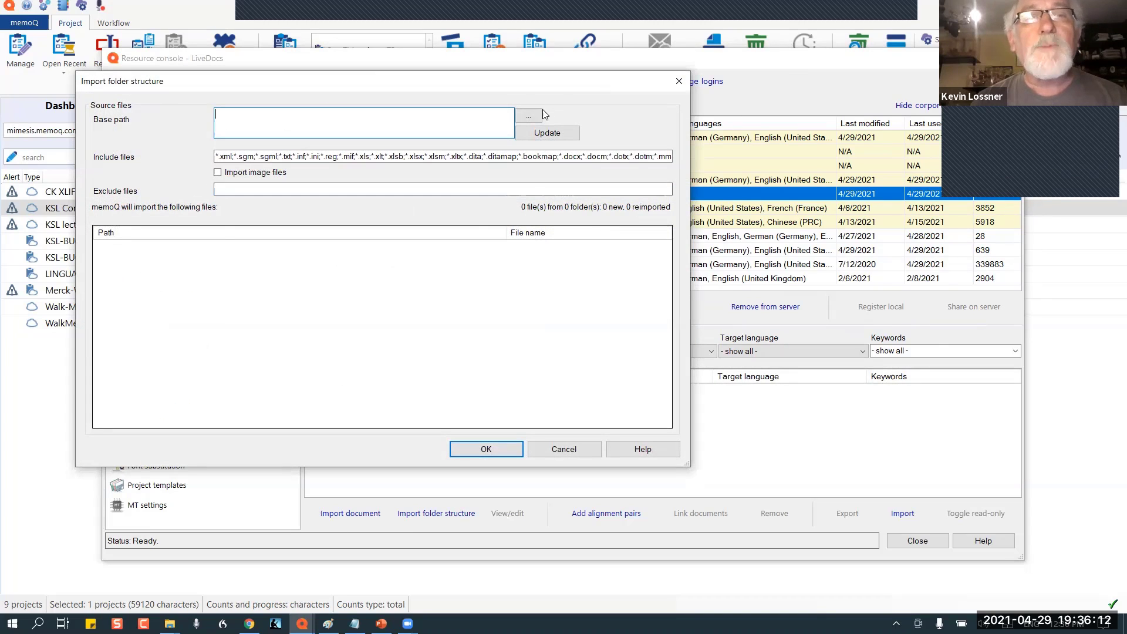
{"action": "left_click", "coordinate": [529, 115]}
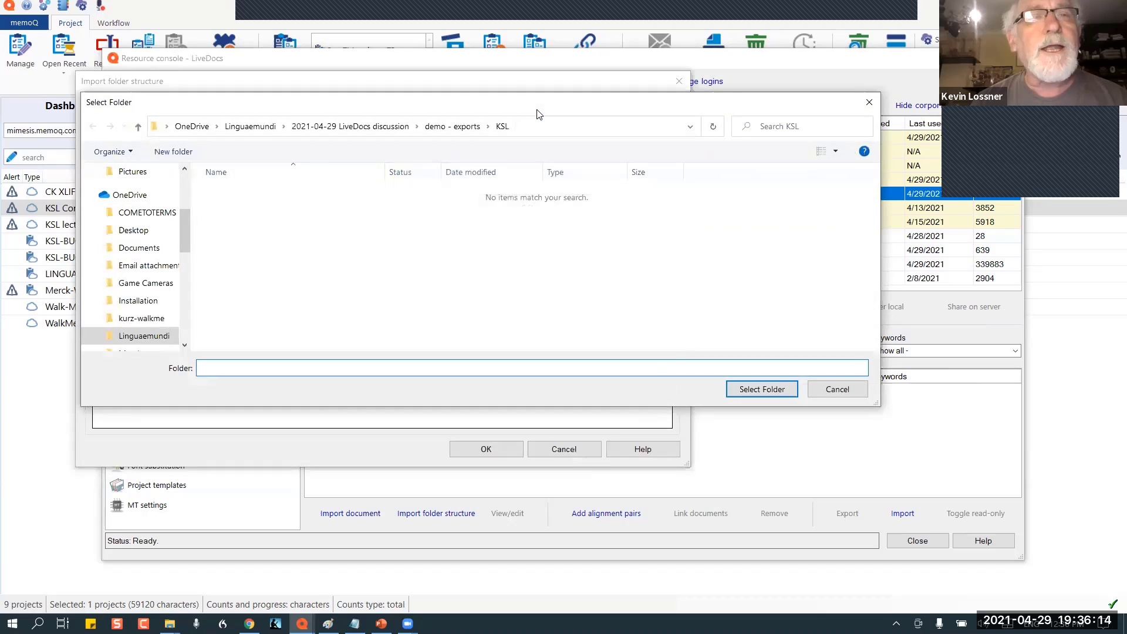
{"action": "left_click", "coordinate": [365, 127]}
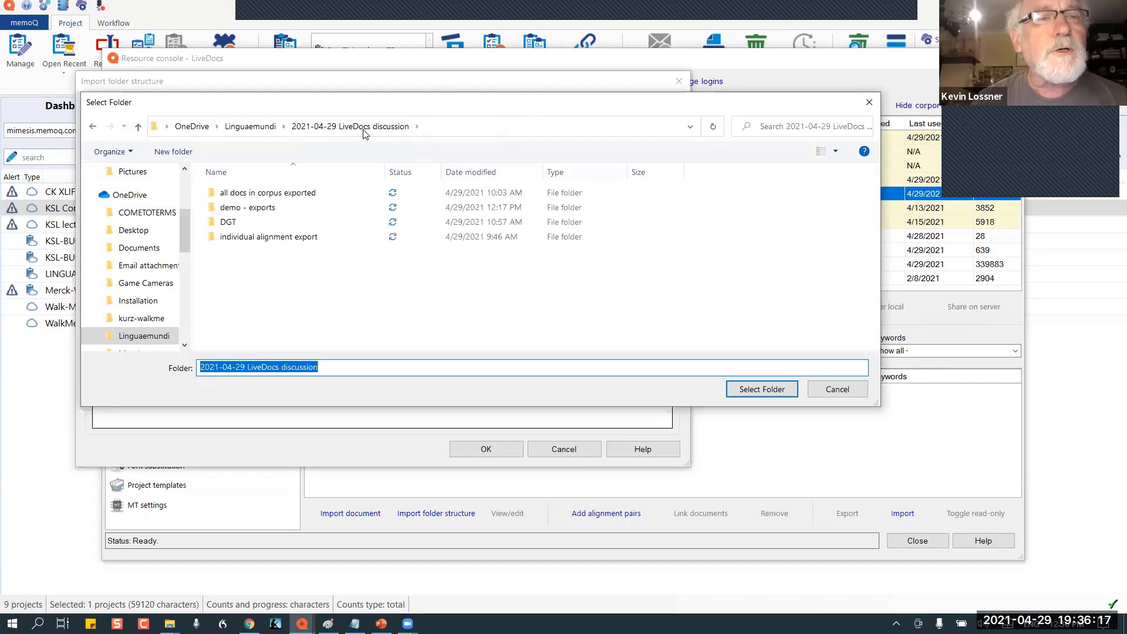
{"action": "double_click", "coordinate": [229, 222]}
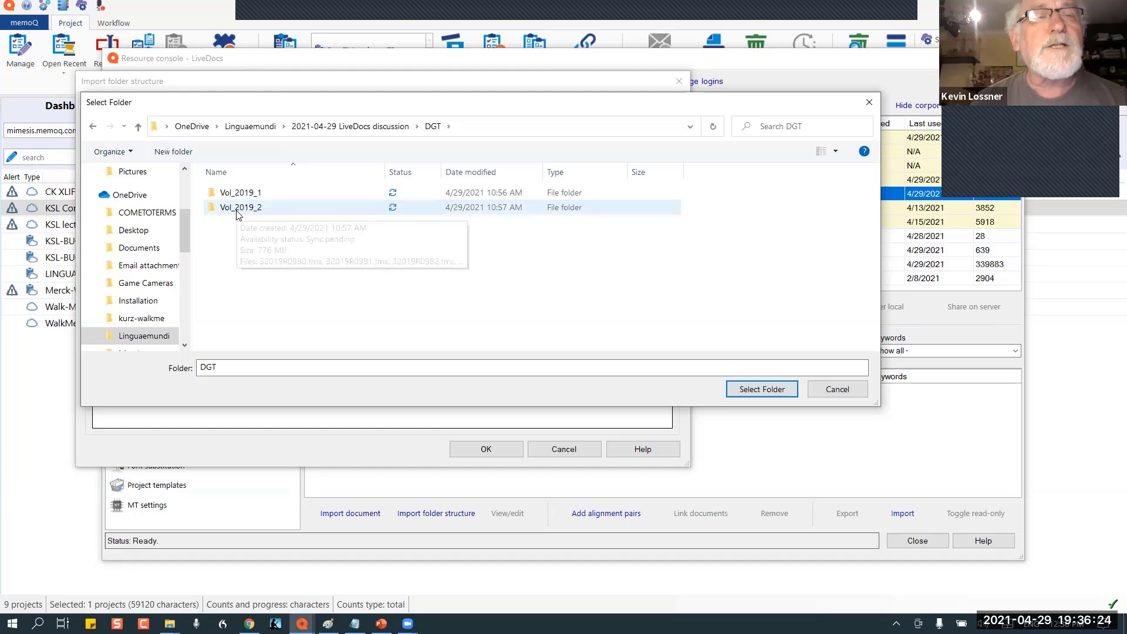
{"action": "left_click", "coordinate": [237, 214]}
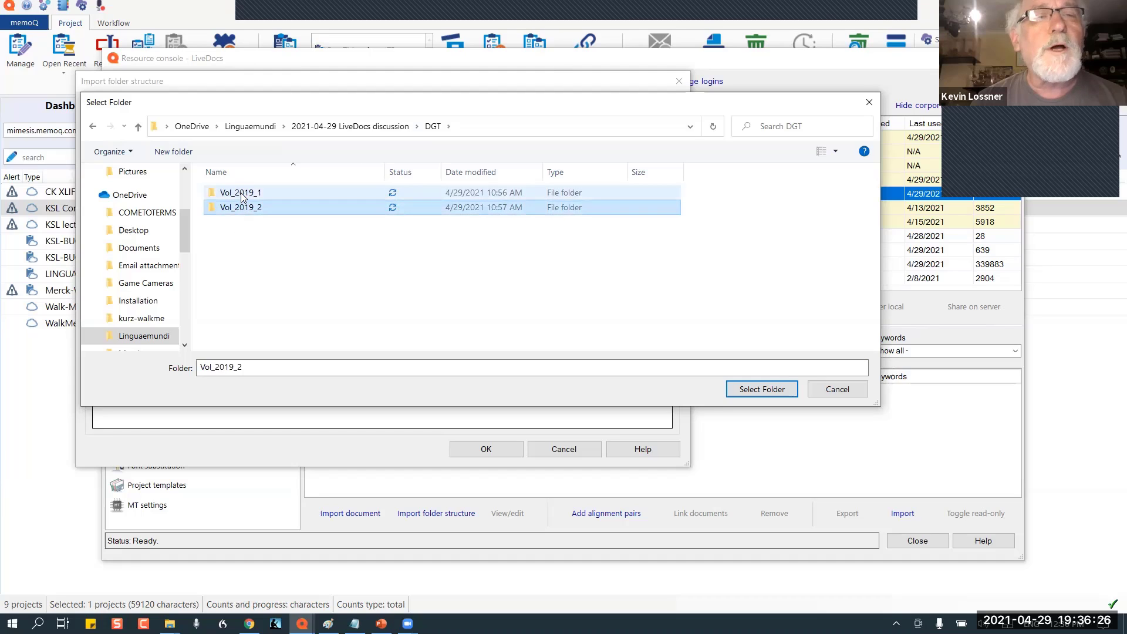
{"action": "left_click", "coordinate": [240, 193]}
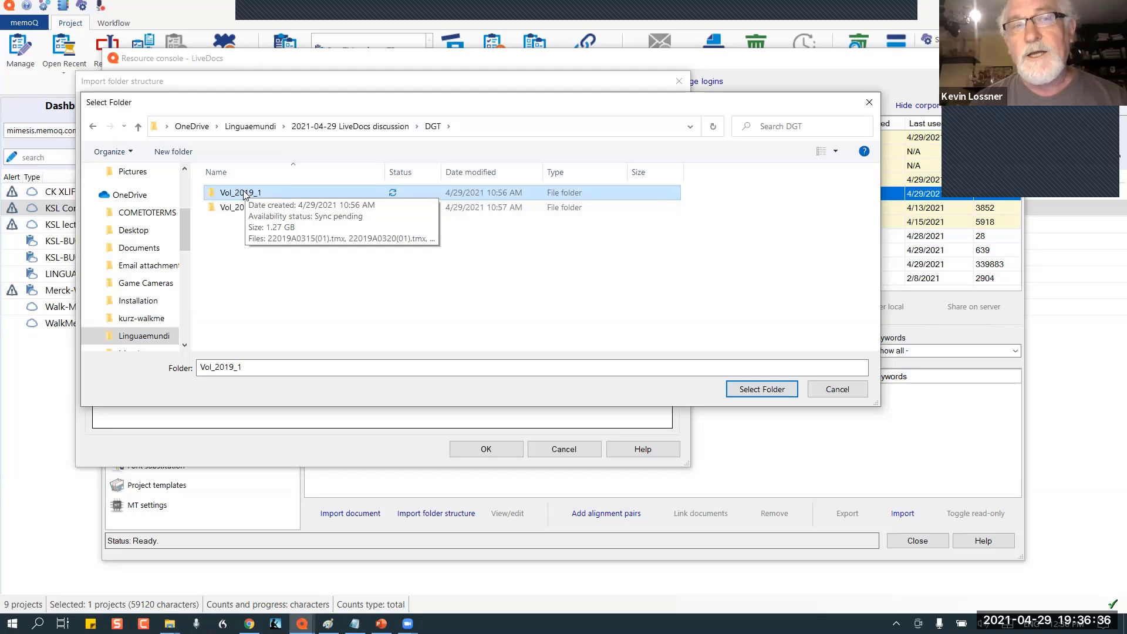
{"action": "left_click", "coordinate": [244, 194]}
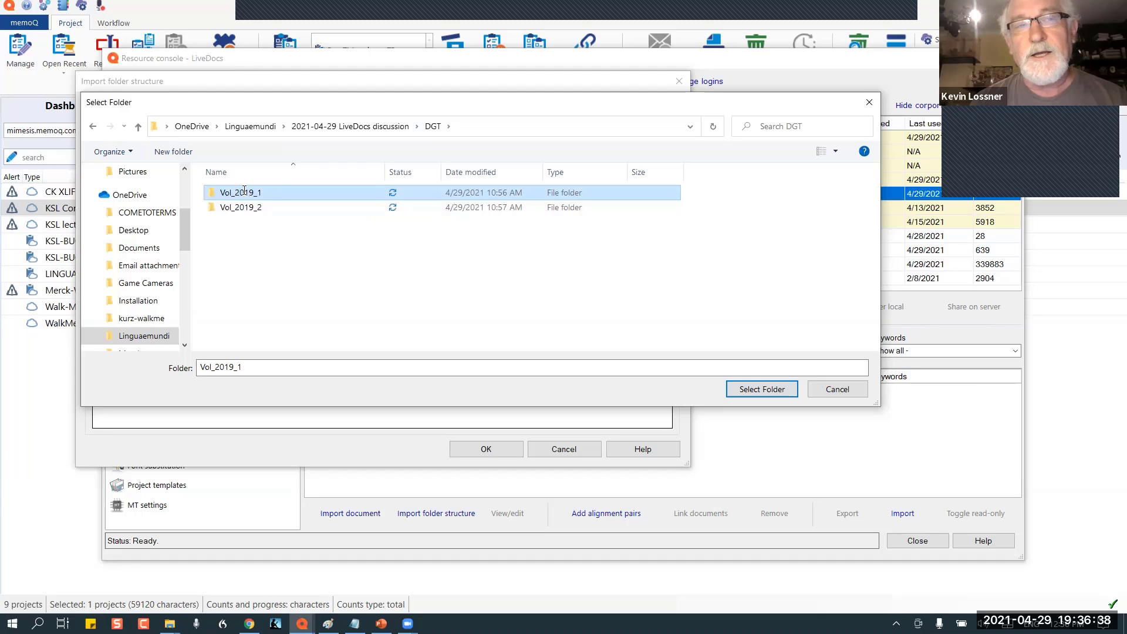
{"action": "left_click", "coordinate": [210, 195]}
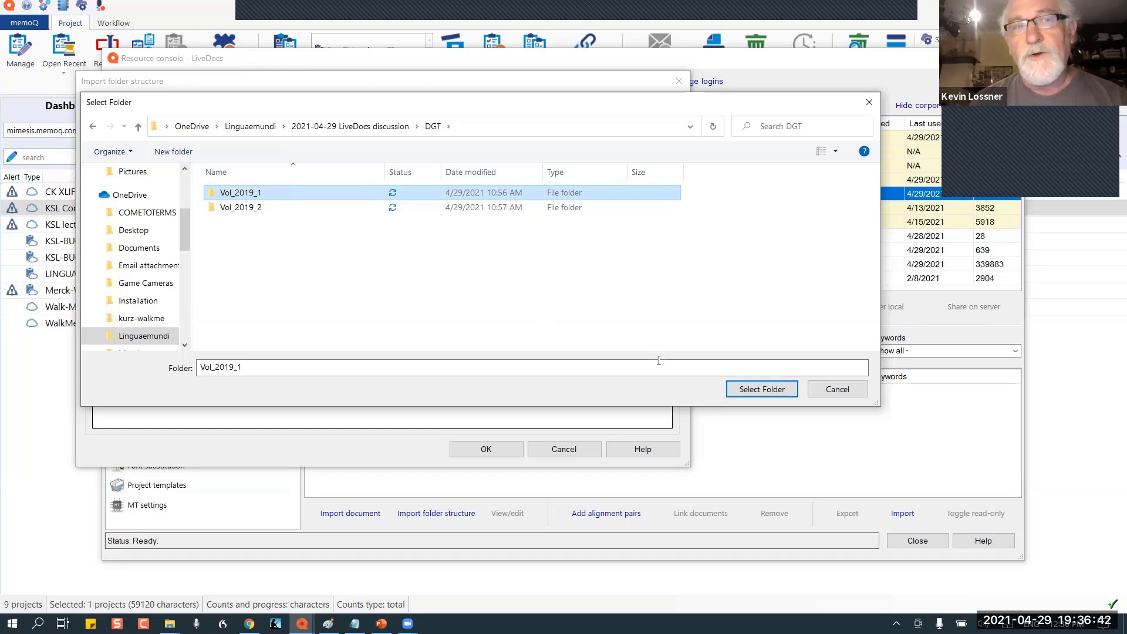
{"action": "left_click", "coordinate": [762, 389]}
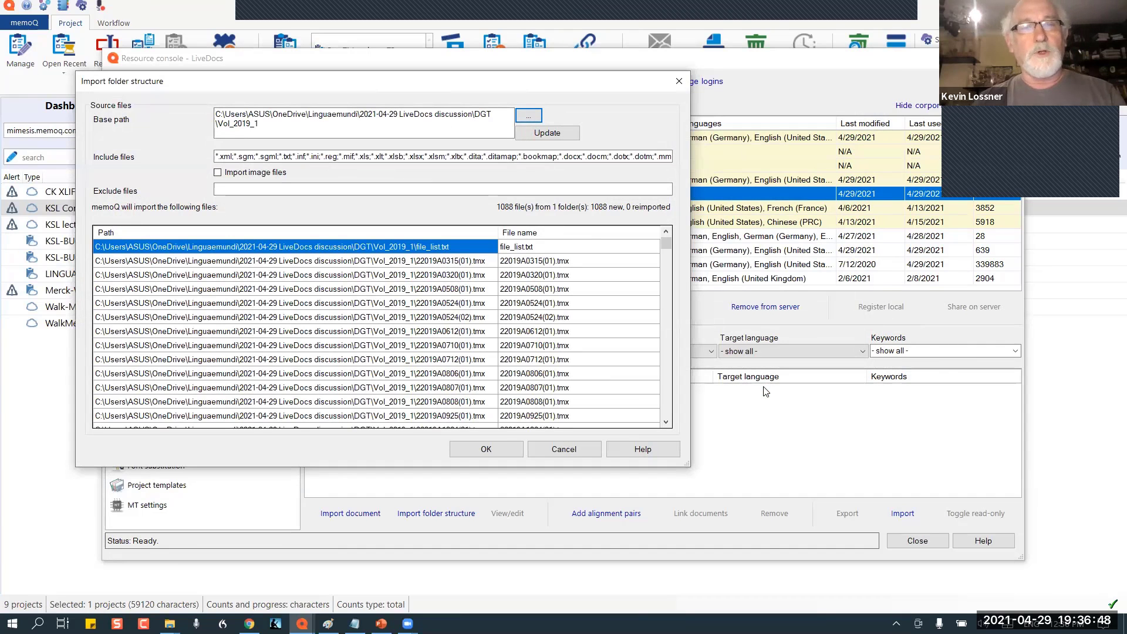
Replace the included file types with *.tmx, leave the exclusions empty, and proceed to the document import options.
{"action": "left_click", "coordinate": [345, 156]}
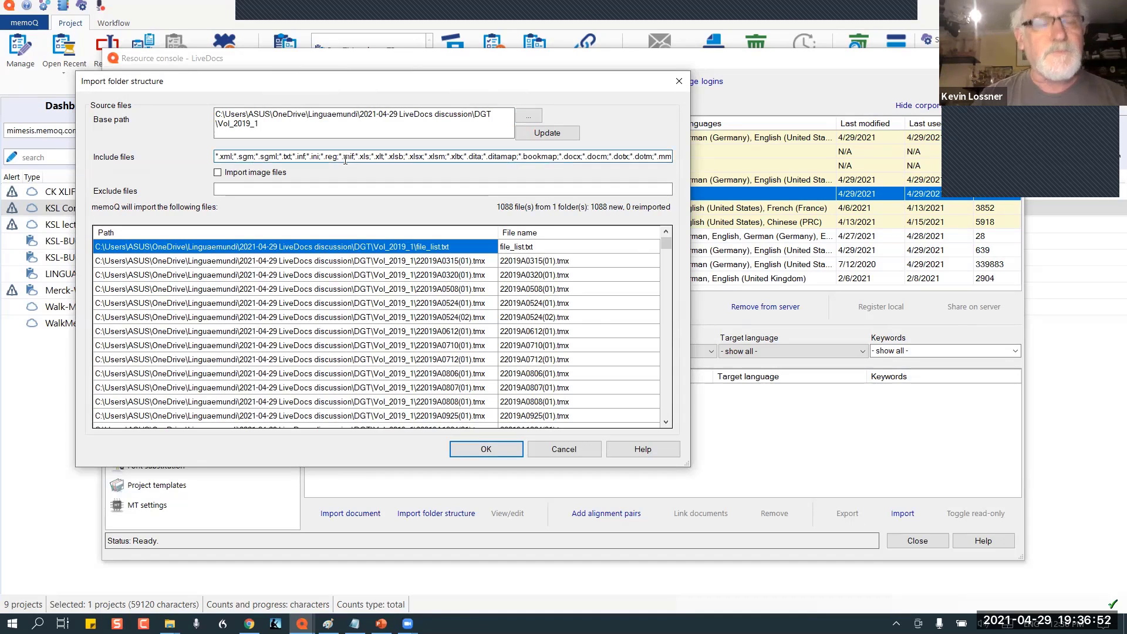
{"action": "key", "text": "ctrl+a"}
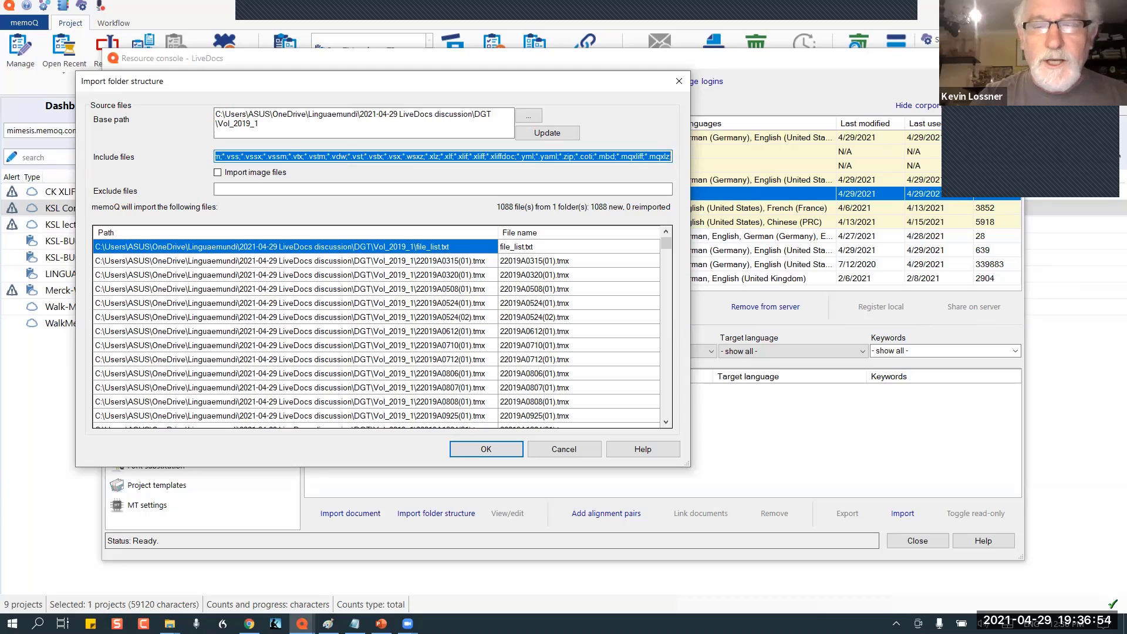
{"action": "type", "text": "*"}
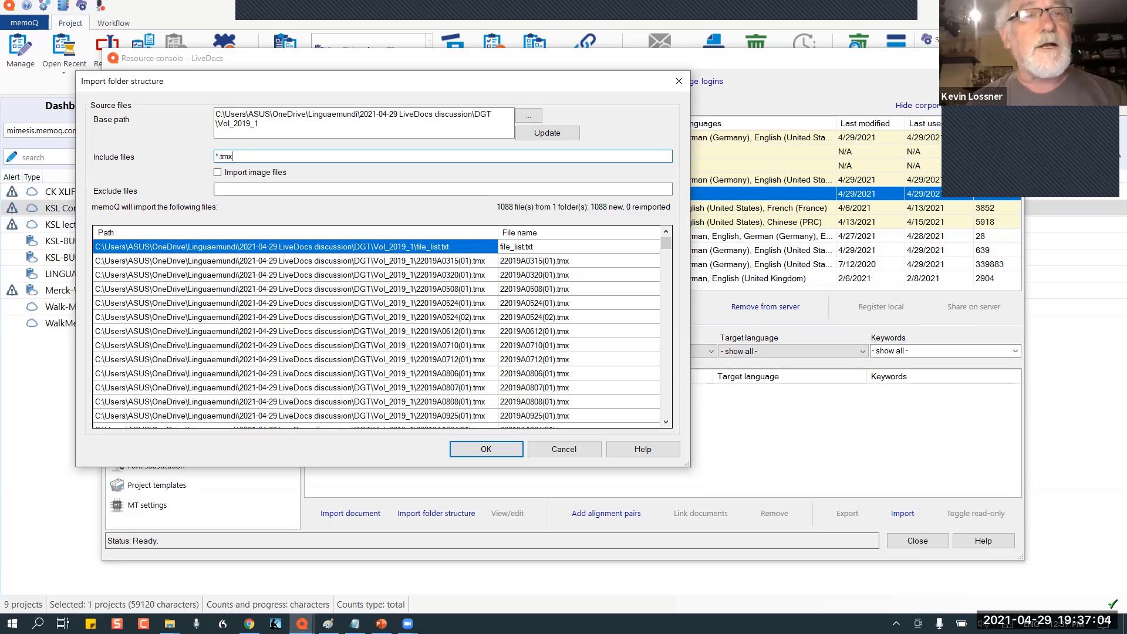
{"action": "left_click", "coordinate": [253, 189]}
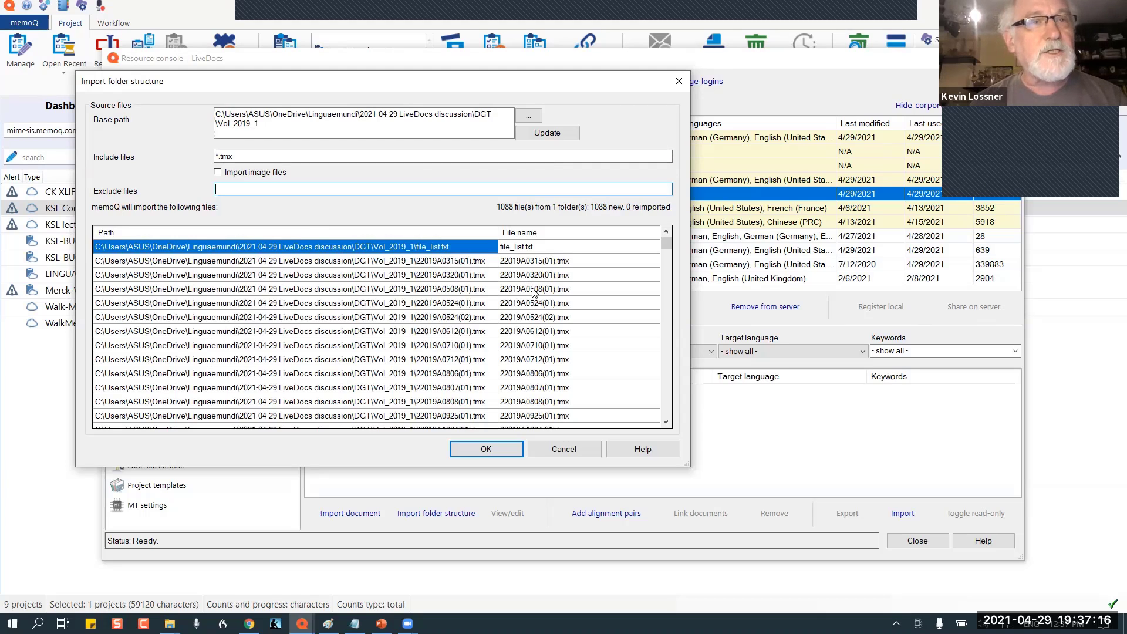
{"action": "left_click", "coordinate": [500, 457]}
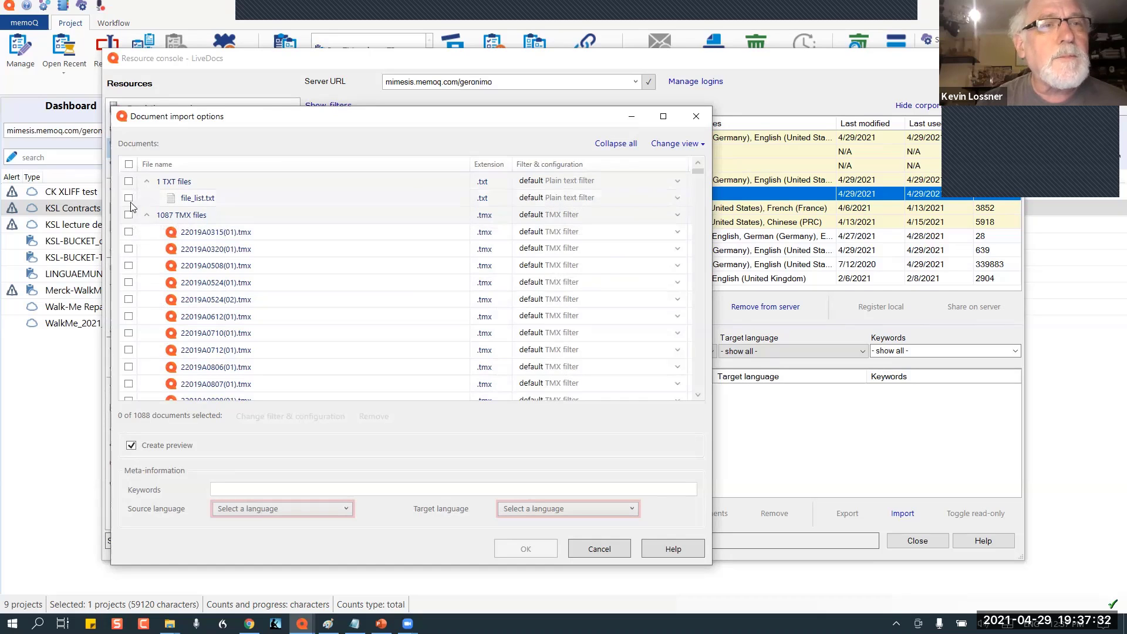
Remove file_list.txt from the documents listed for import, leaving only the TMX files.
{"action": "left_click", "coordinate": [206, 201]}
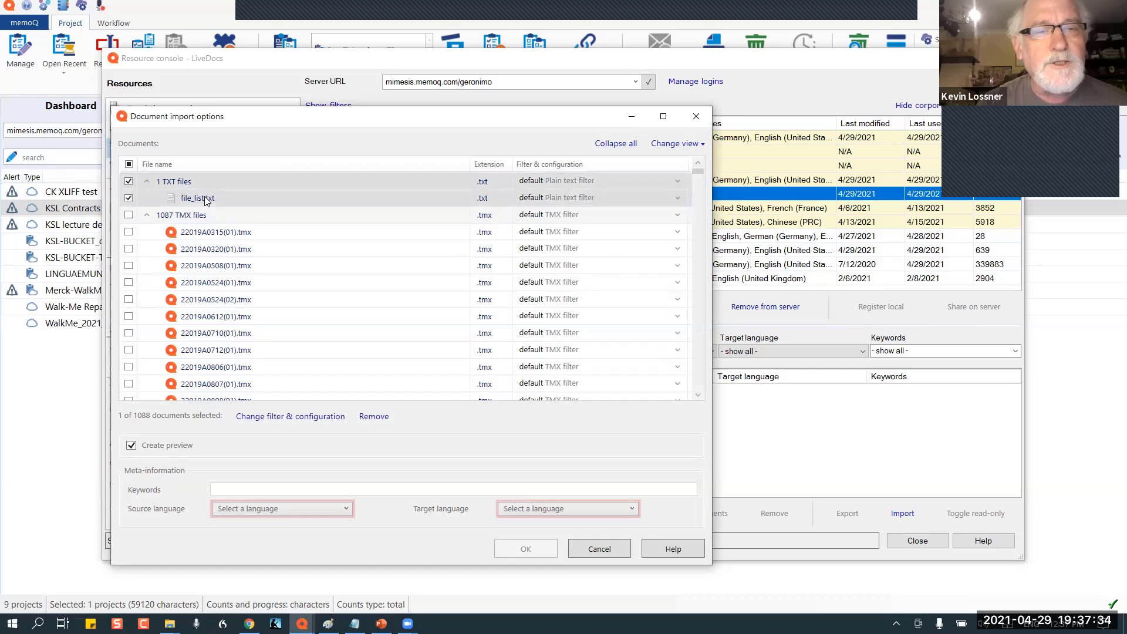
{"action": "left_click", "coordinate": [374, 417]}
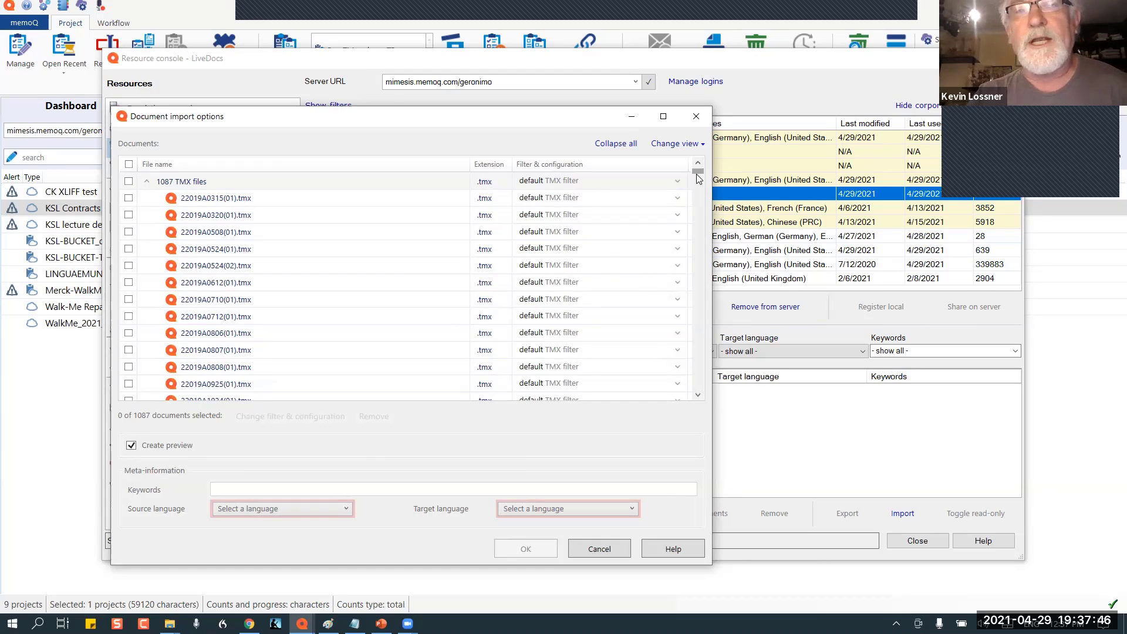
{"action": "left_click_drag", "start_coordinate": [698, 175], "coordinate": [682, 135]}
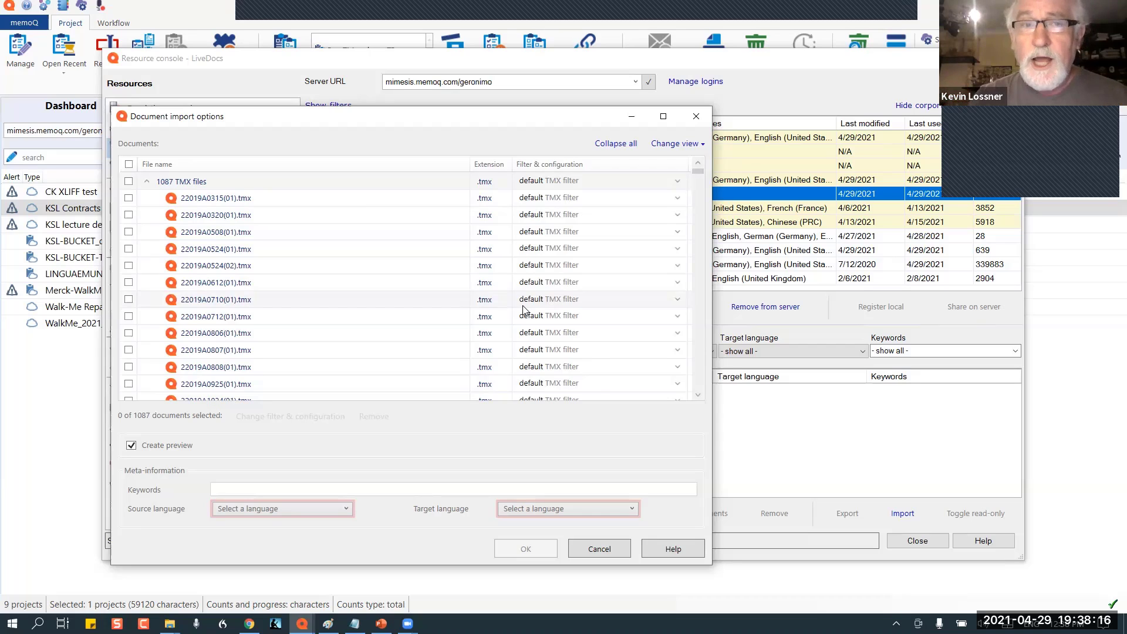
Set the source language of the imported TMX documents to English (United Kingdom).
{"action": "left_click", "coordinate": [348, 510]}
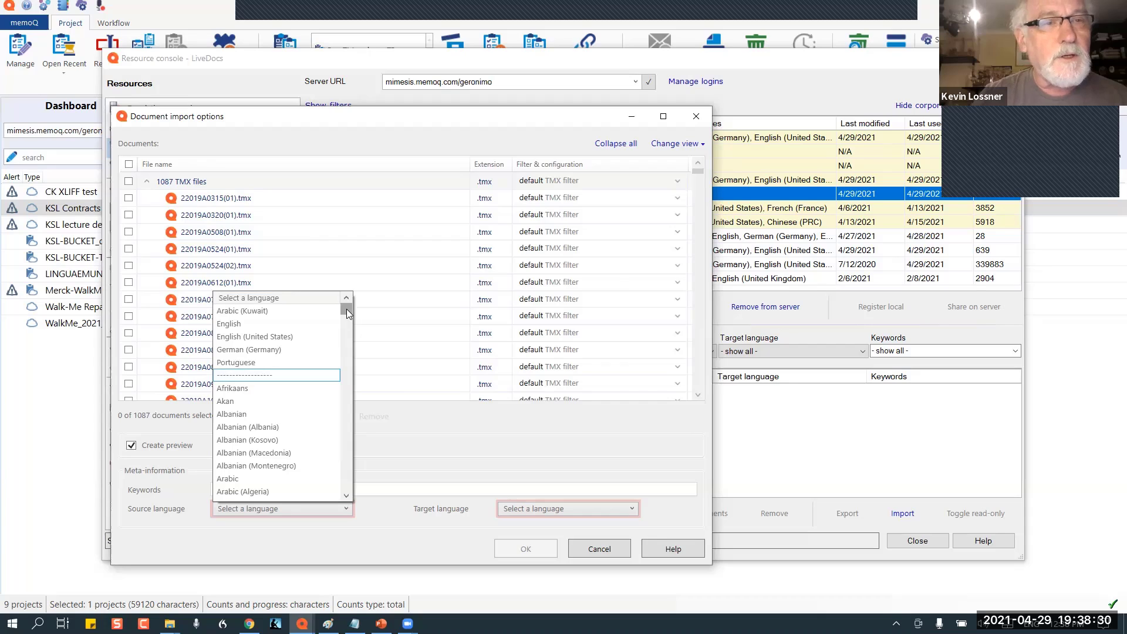
{"action": "right_click", "coordinate": [347, 330]}
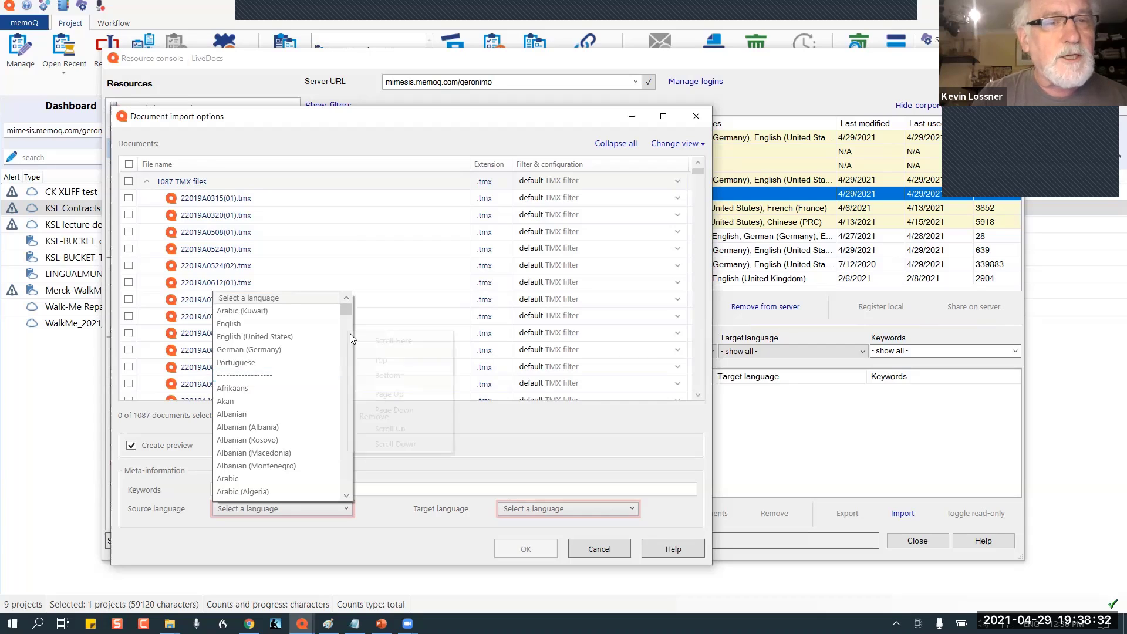
{"action": "left_click", "coordinate": [345, 411]}
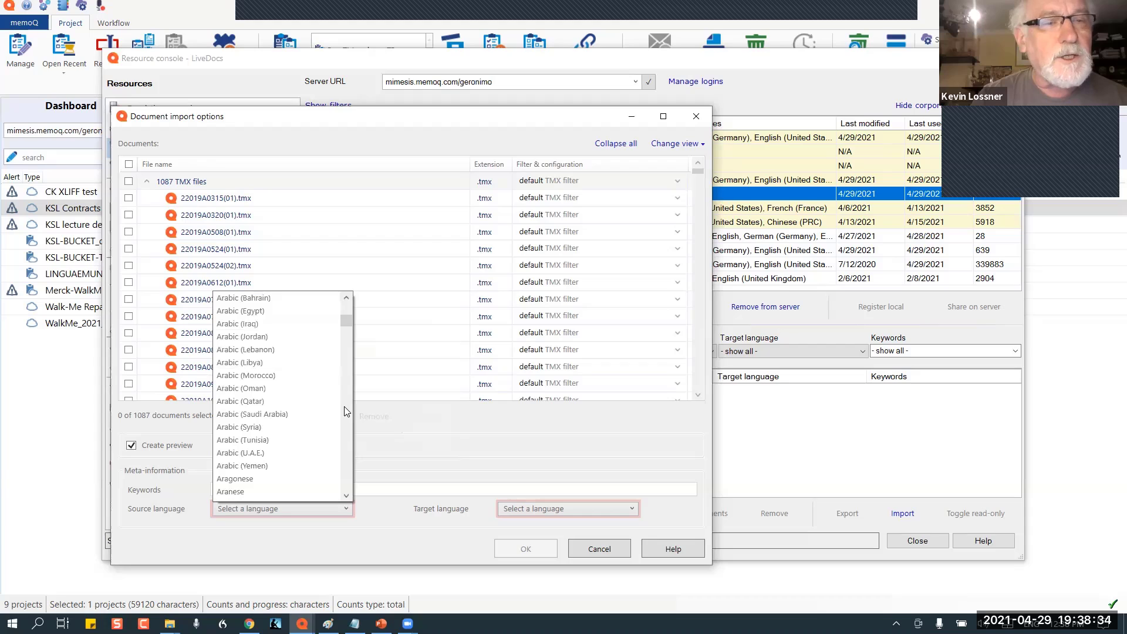
{"action": "scroll", "coordinate": [345, 411], "scroll_direction": "down", "scroll_amount": 15}
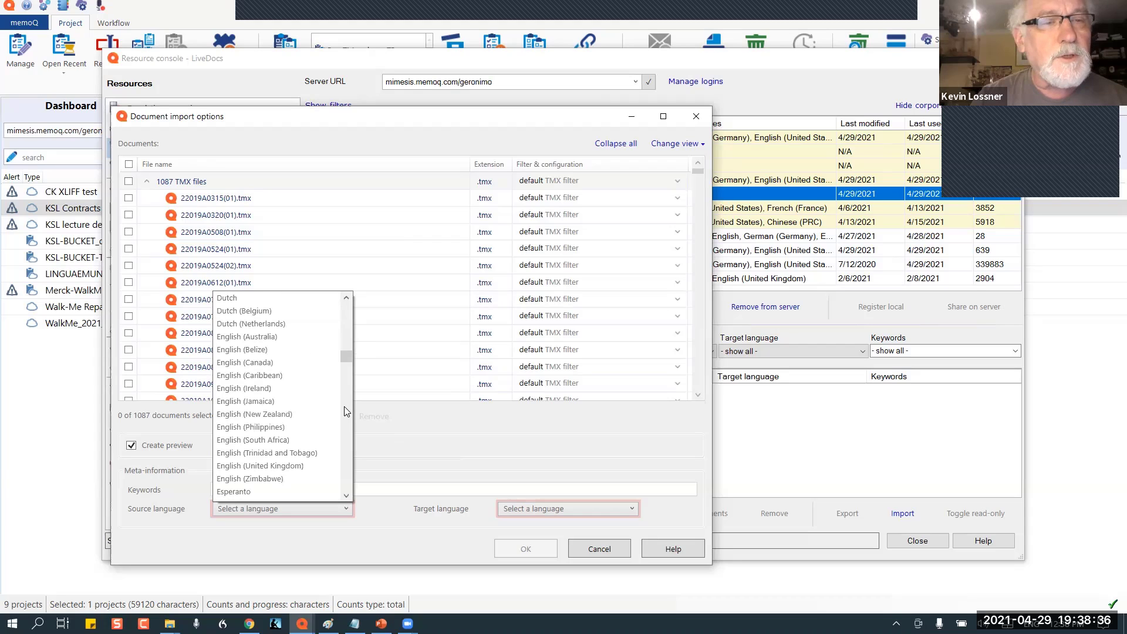
{"action": "left_click", "coordinate": [299, 465]}
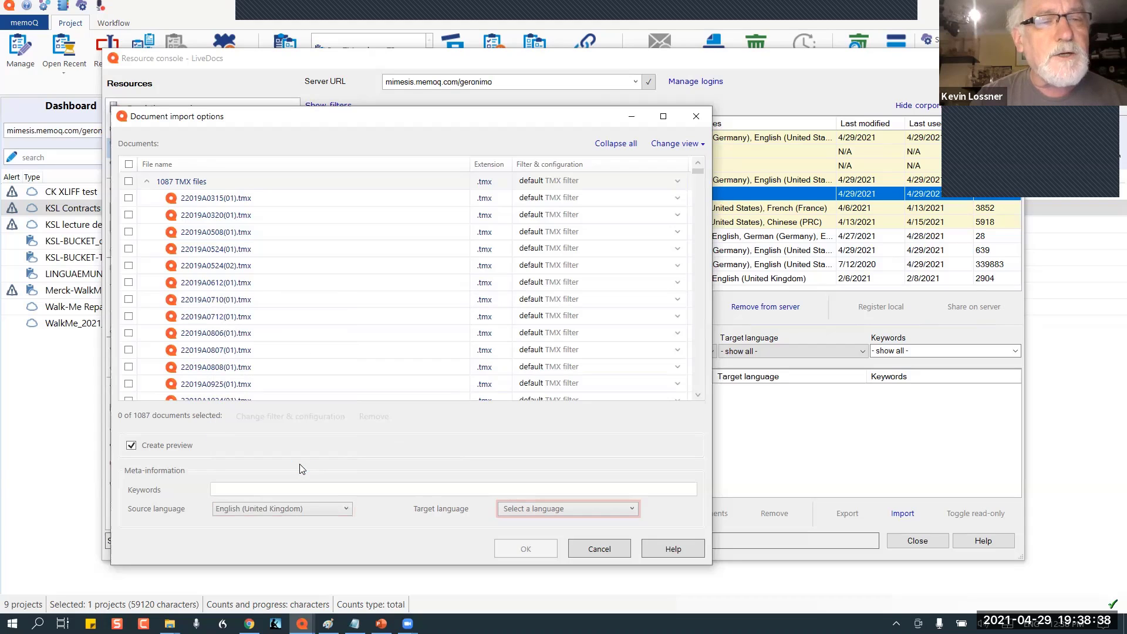
Set the target language of the imported TMX documents to Portuguese (Portugal).
{"action": "left_click", "coordinate": [633, 509]}
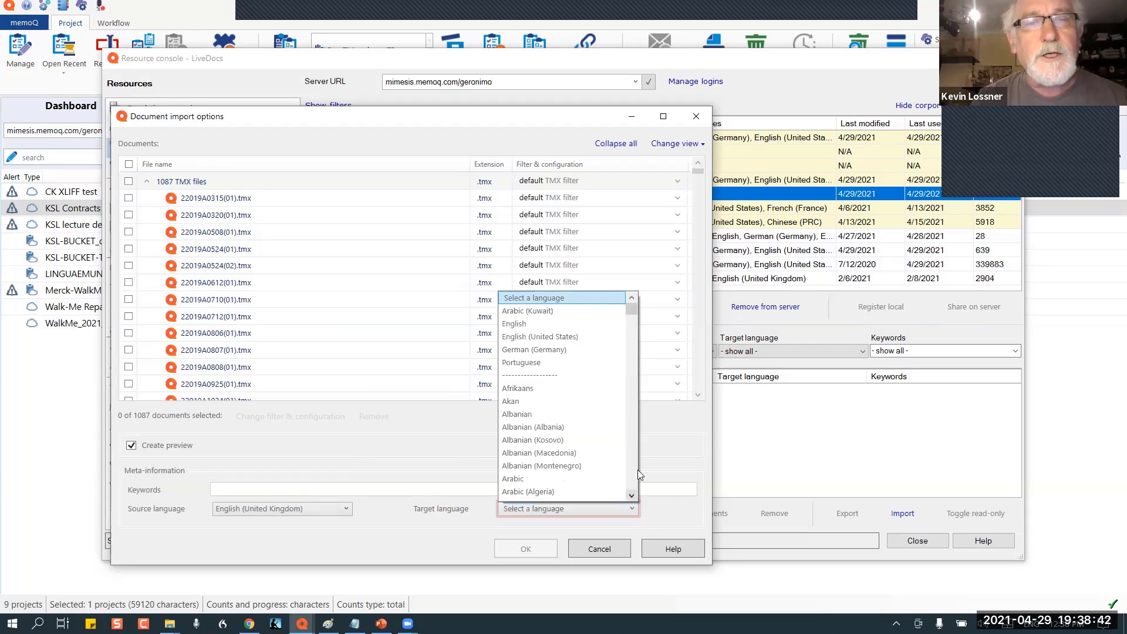
{"action": "scroll", "coordinate": [634, 448], "scroll_direction": "down", "scroll_amount": 20}
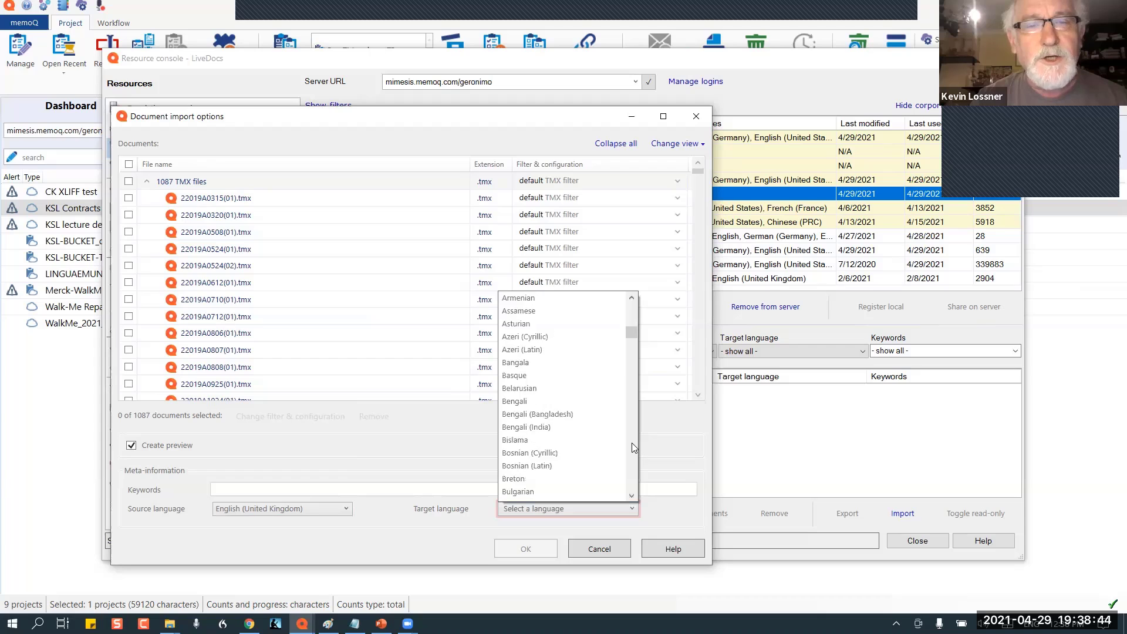
{"action": "scroll", "coordinate": [634, 448], "scroll_direction": "down", "scroll_amount": 20}
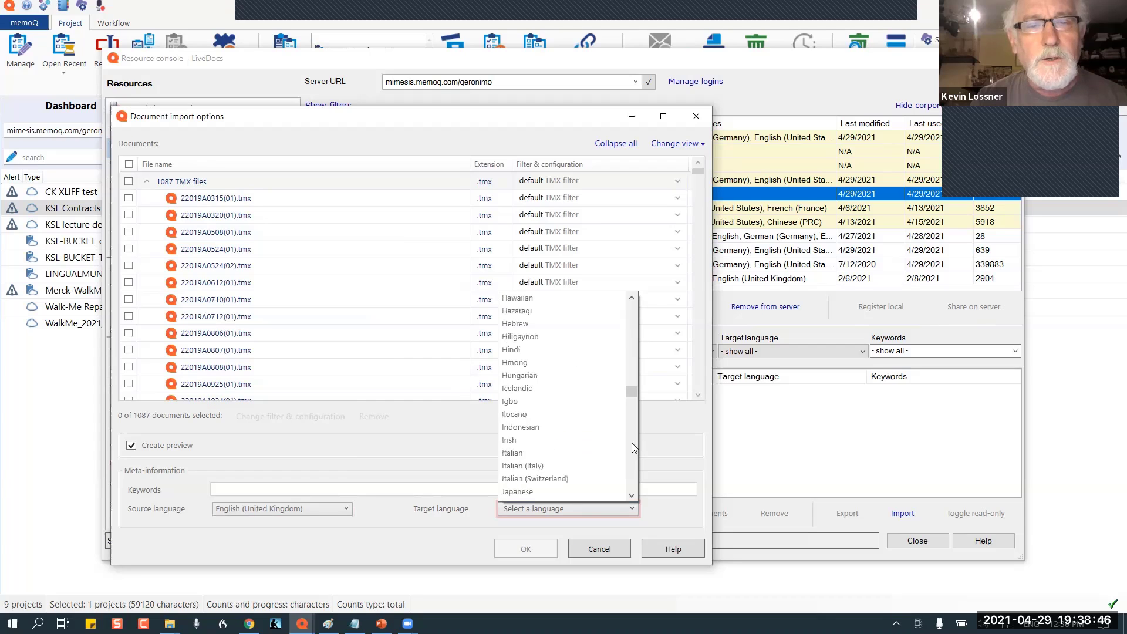
{"action": "scroll", "coordinate": [634, 462], "scroll_direction": "down", "scroll_amount": 9}
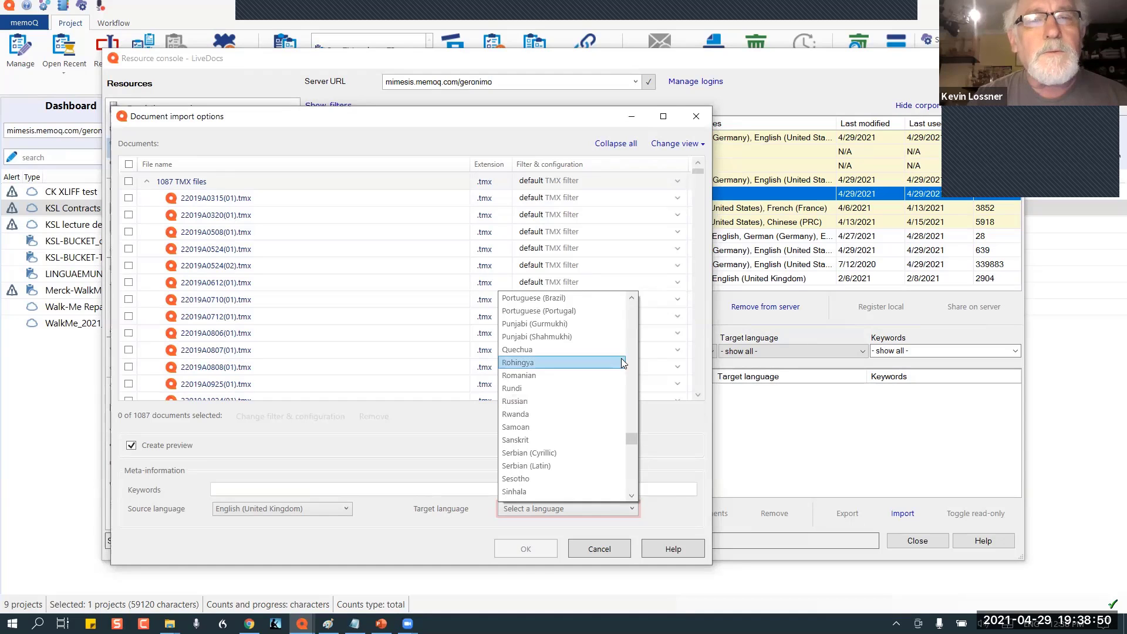
{"action": "left_click", "coordinate": [600, 311]}
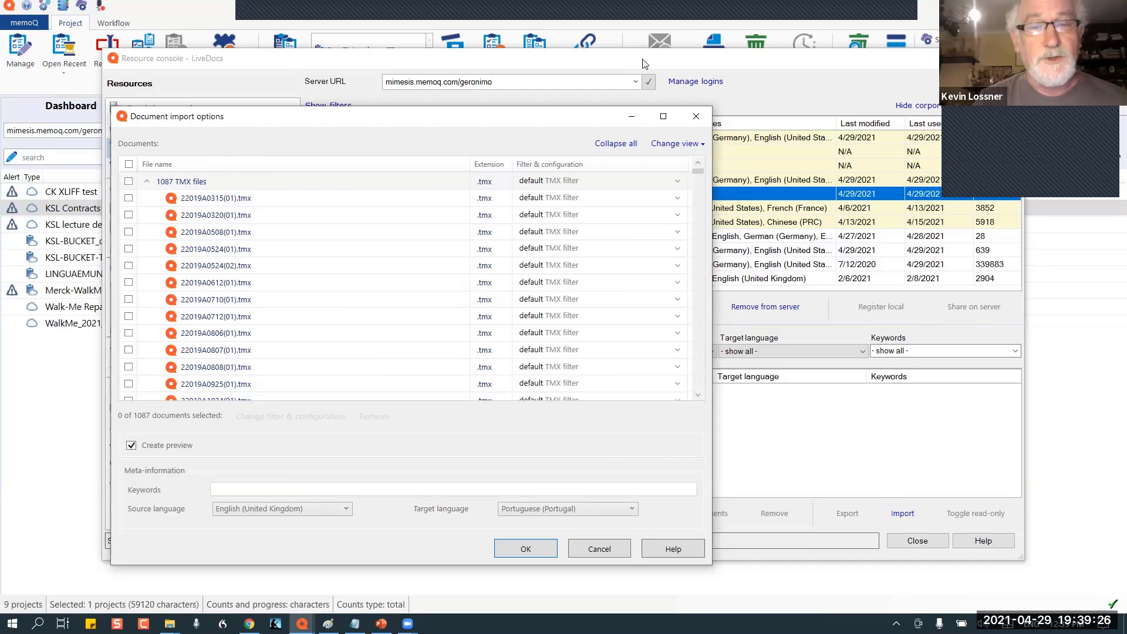
Move the import options dialog aside, start importing the TMX documents, and cancel the running import.
{"action": "left_click_drag", "start_coordinate": [473, 116], "coordinate": [641, 58]}
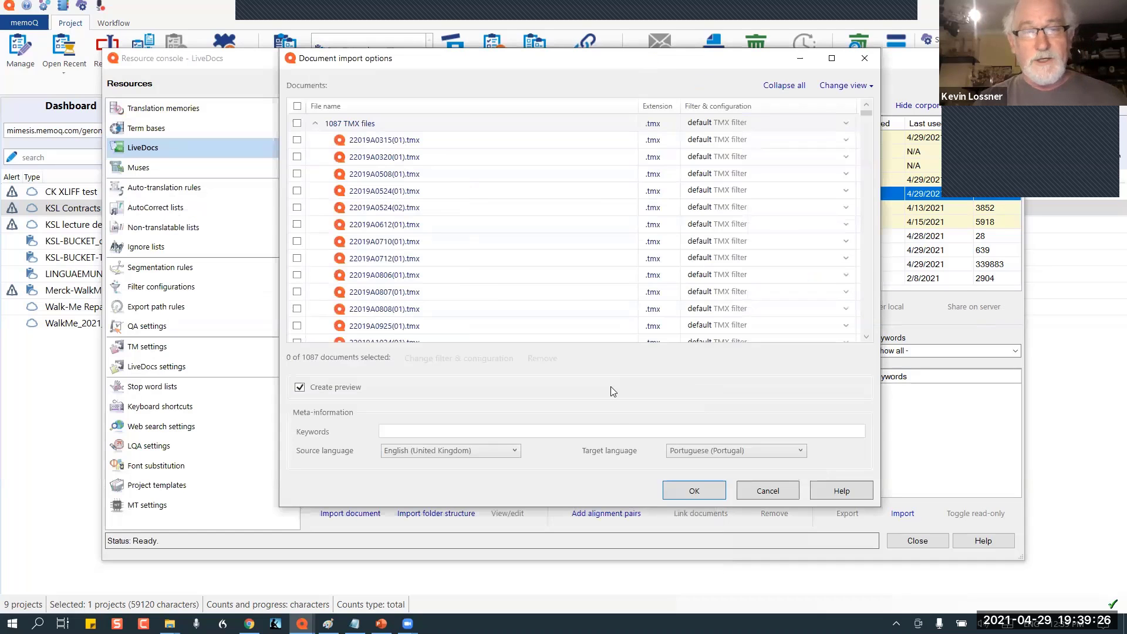
{"action": "left_click", "coordinate": [700, 490]}
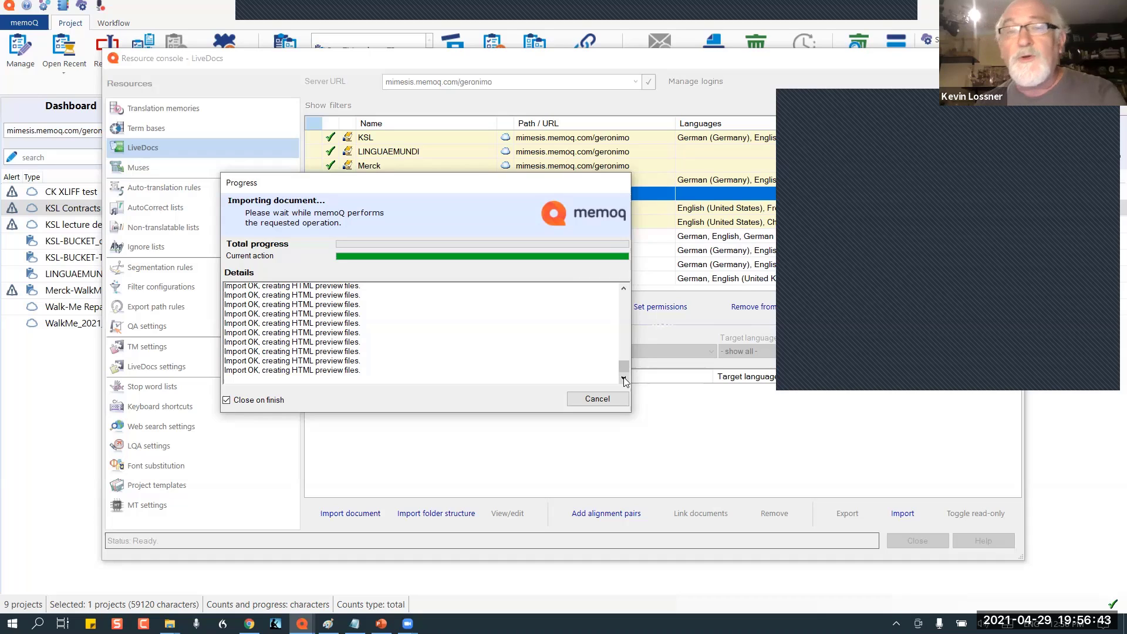
{"action": "left_click", "coordinate": [589, 402]}
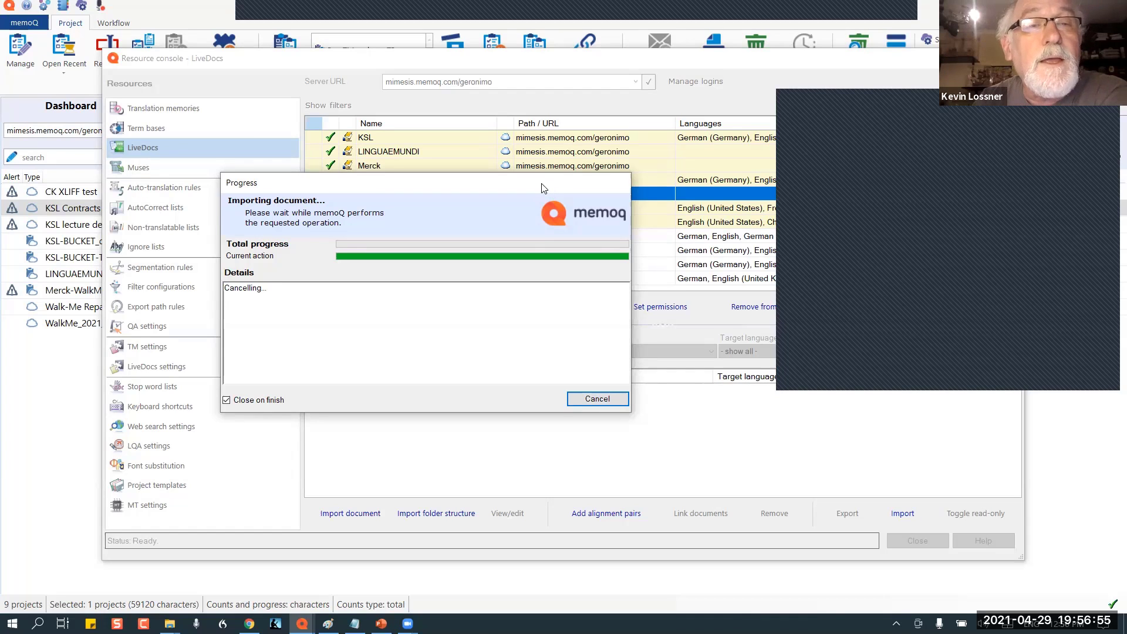
{"action": "left_click_drag", "start_coordinate": [543, 188], "coordinate": [538, 177]}
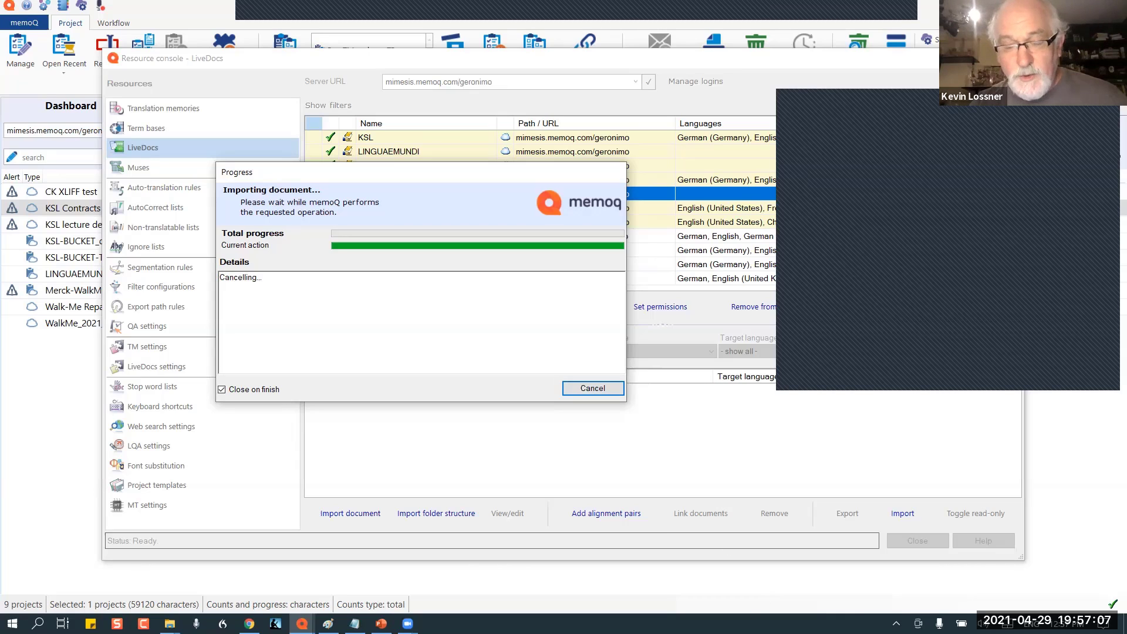
Open Windows Task Manager and end the memoQ task.
{"action": "right_click", "coordinate": [831, 623]}
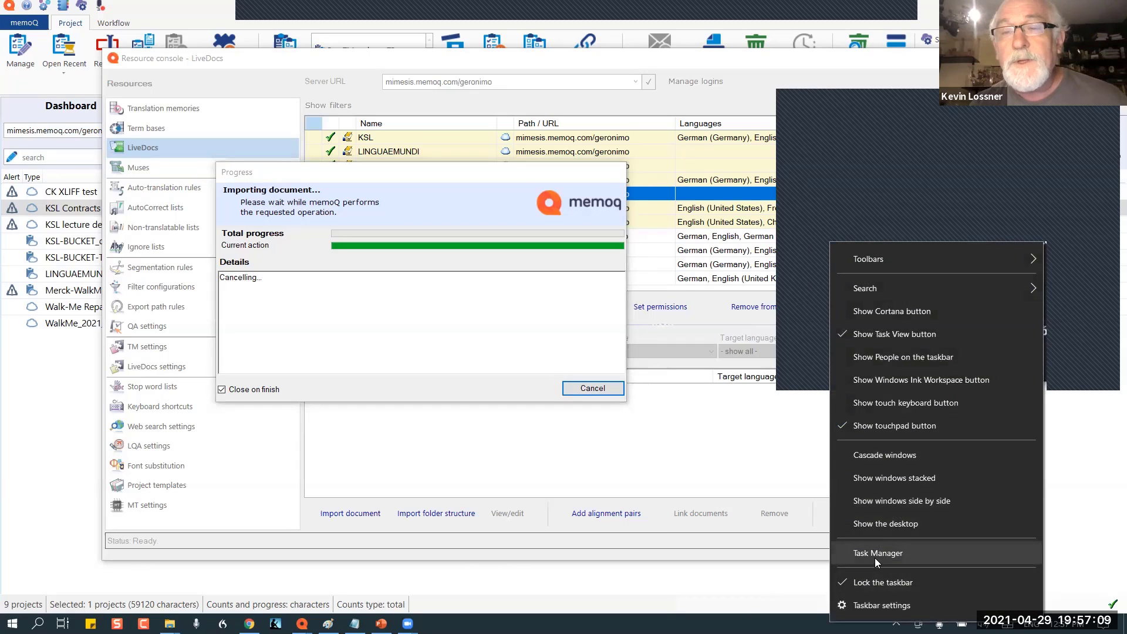
{"action": "left_click", "coordinate": [875, 558]}
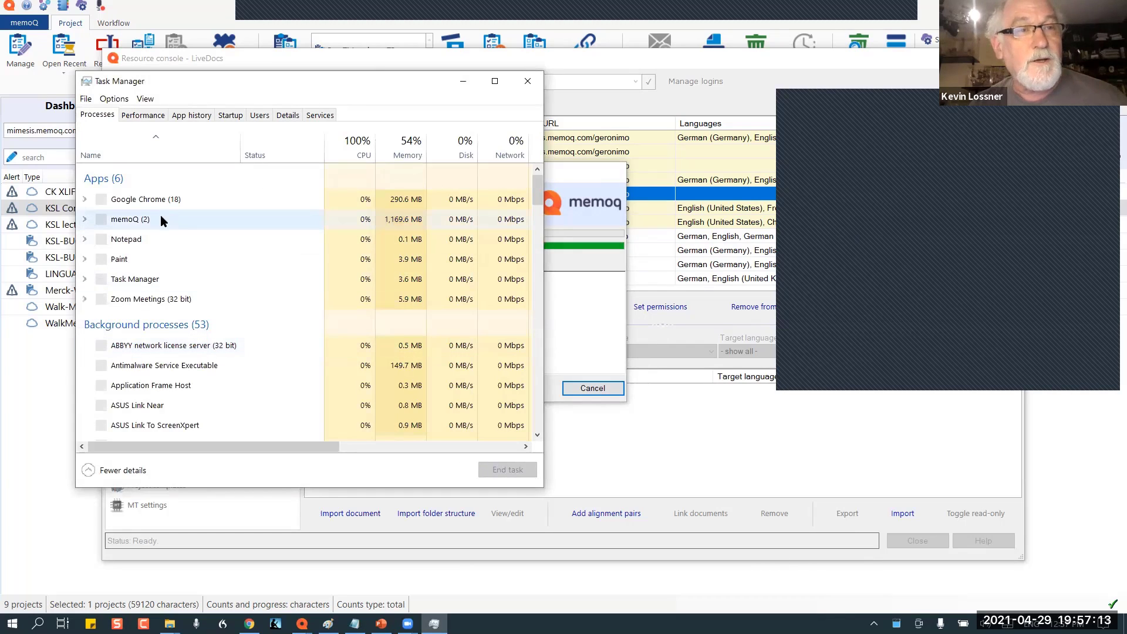
{"action": "left_click", "coordinate": [161, 216]}
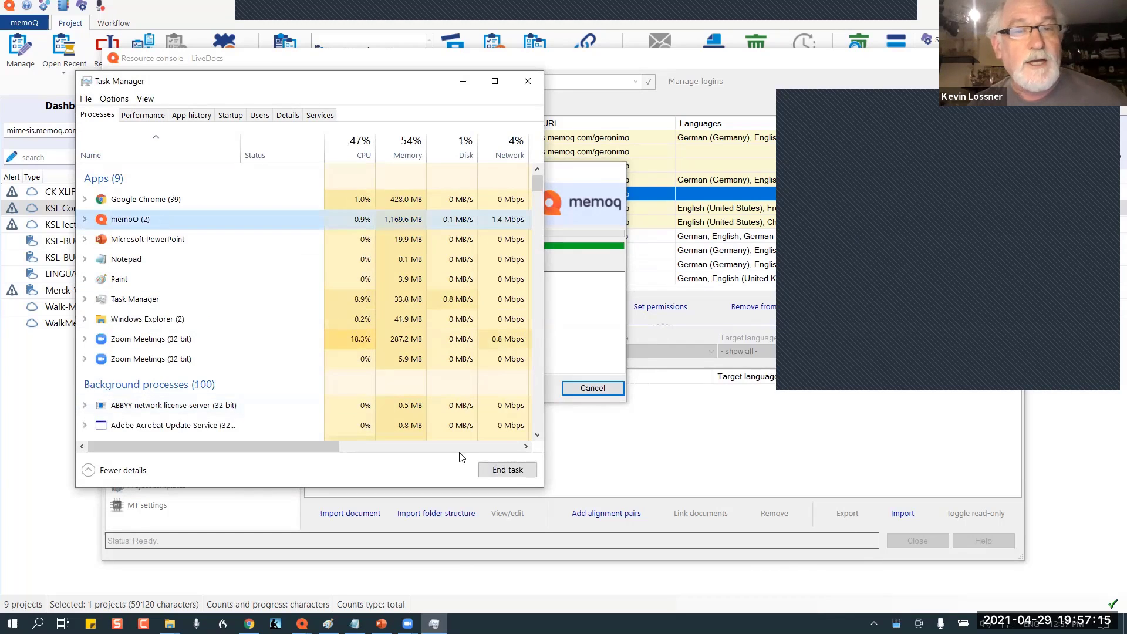
{"action": "left_click", "coordinate": [512, 471]}
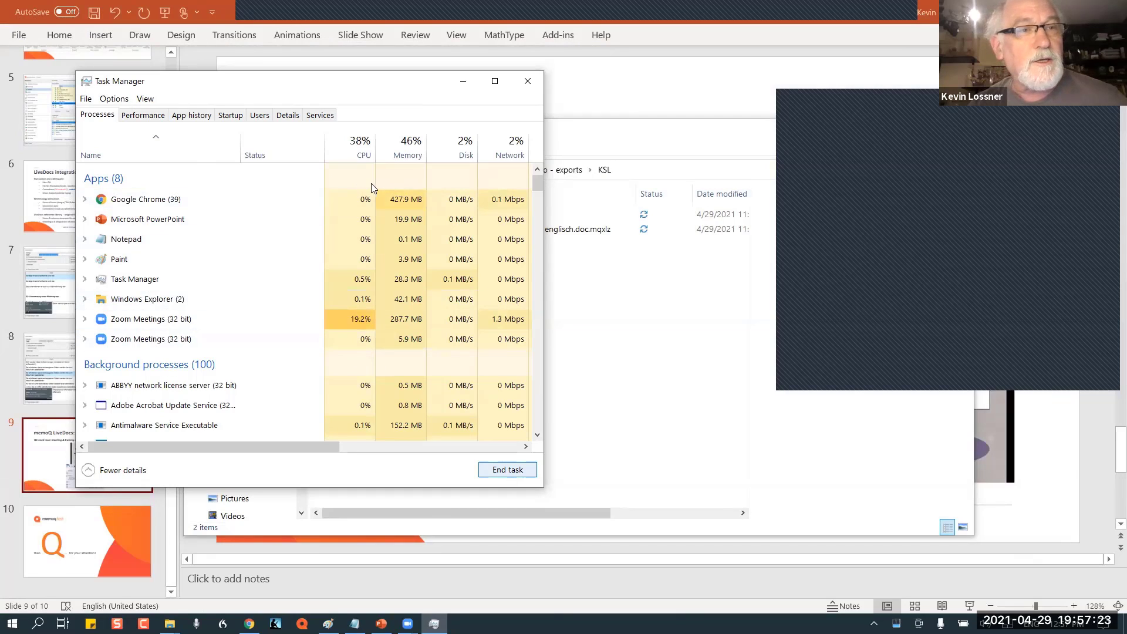
Close Task Manager and open the LiveDocs corpus "My Other Extra Info Corpus" in memoQ's resource console.
{"action": "left_click", "coordinate": [532, 80]}
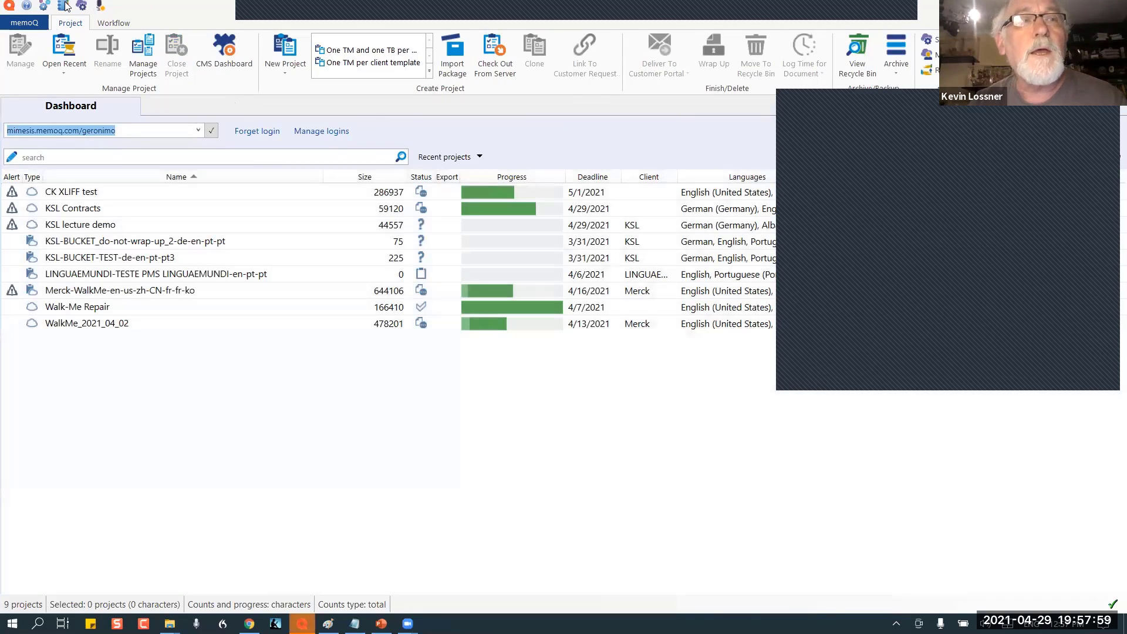
{"action": "left_click", "coordinate": [64, 5]}
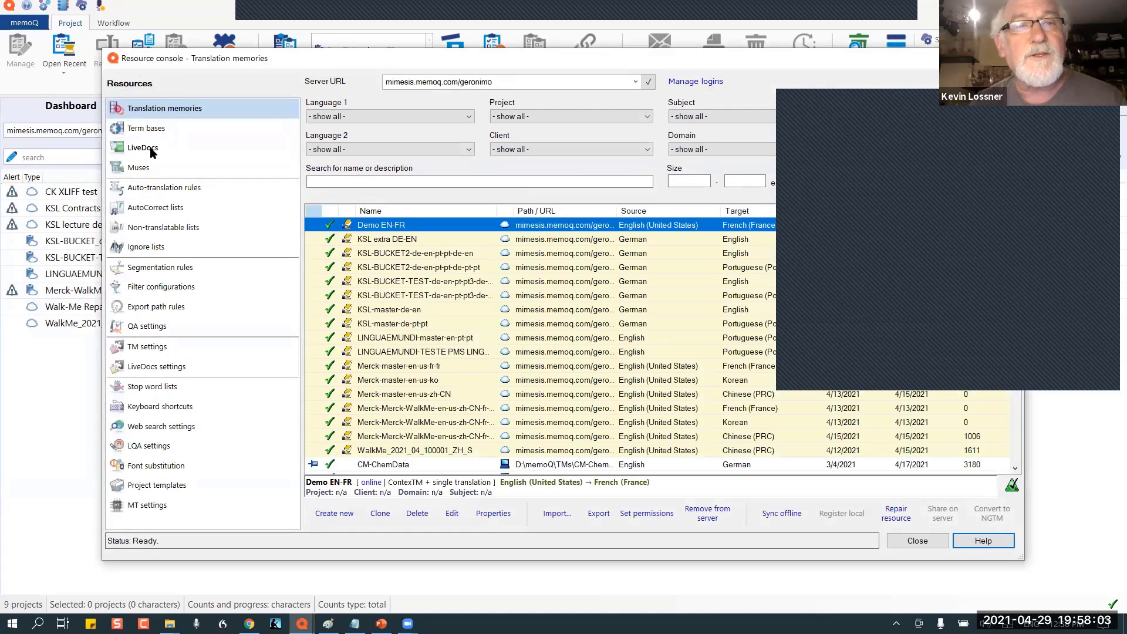
{"action": "left_click", "coordinate": [150, 149]}
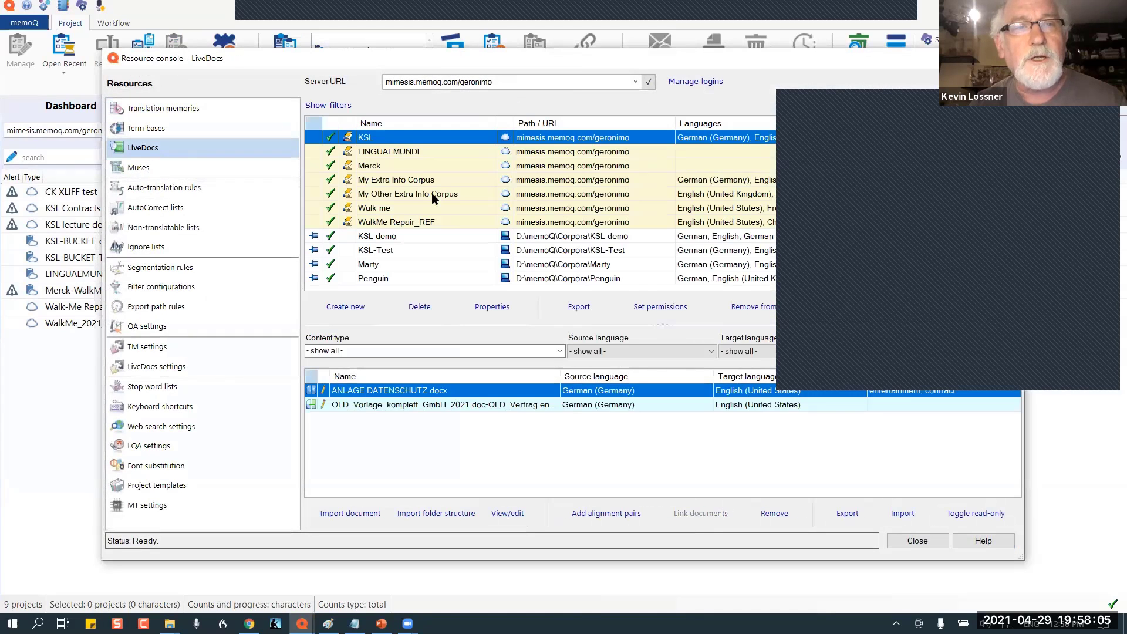
{"action": "left_click", "coordinate": [436, 197]}
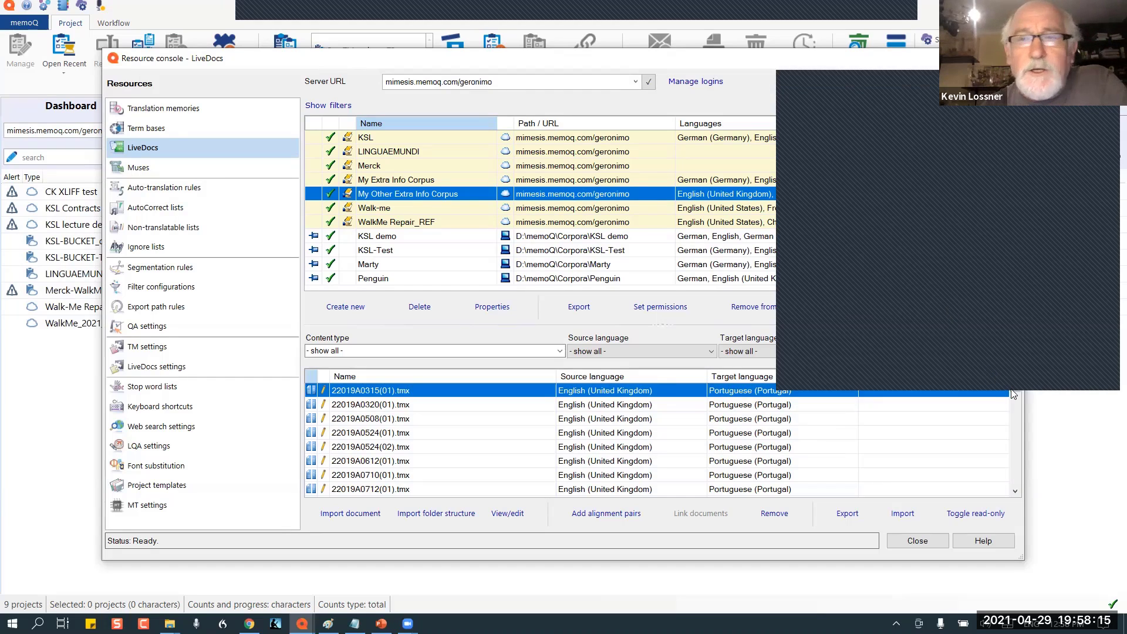
Sort the corpus documents by name in ascending order and select the last TMX document in the list.
{"action": "left_click", "coordinate": [424, 377]}
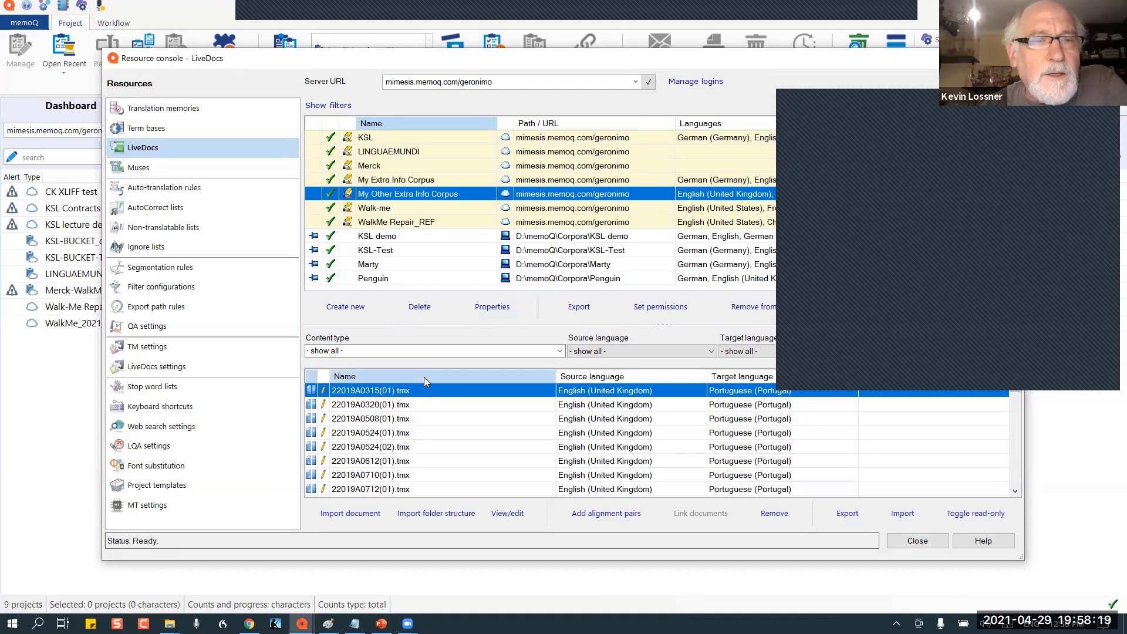
{"action": "left_click", "coordinate": [423, 377]}
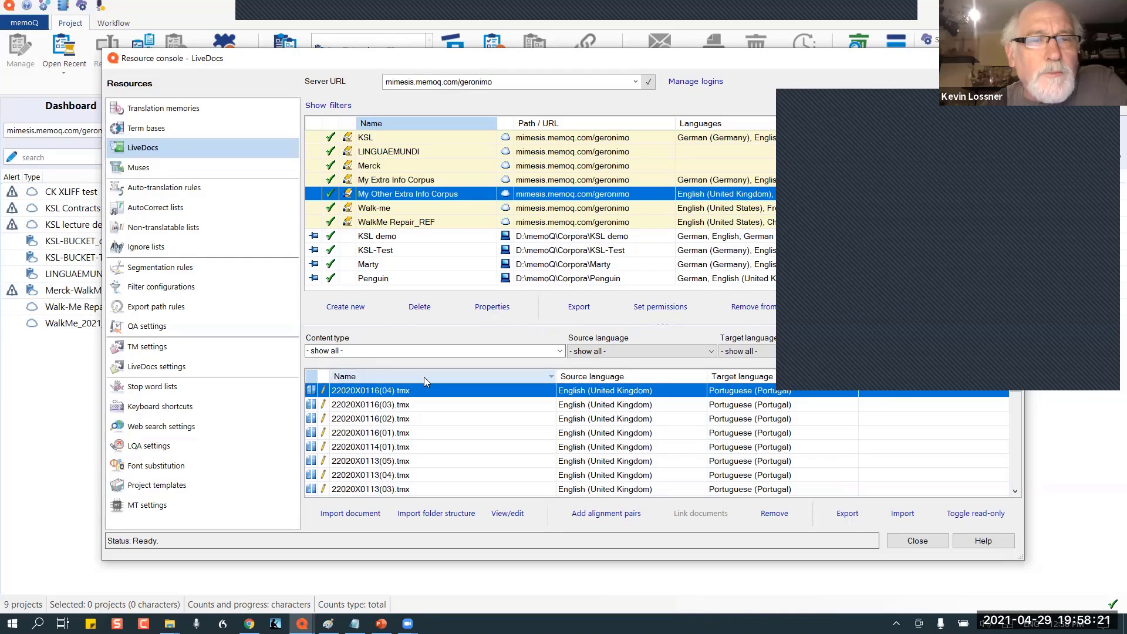
{"action": "left_click", "coordinate": [423, 377]}
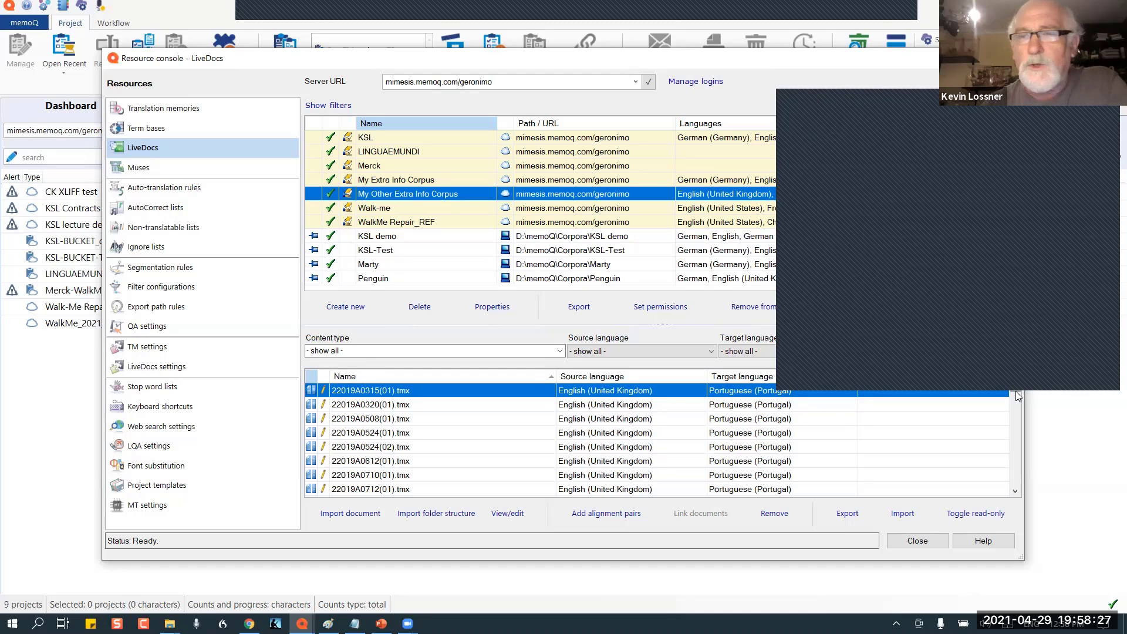
{"action": "left_click_drag", "start_coordinate": [1015, 394], "coordinate": [1017, 497]}
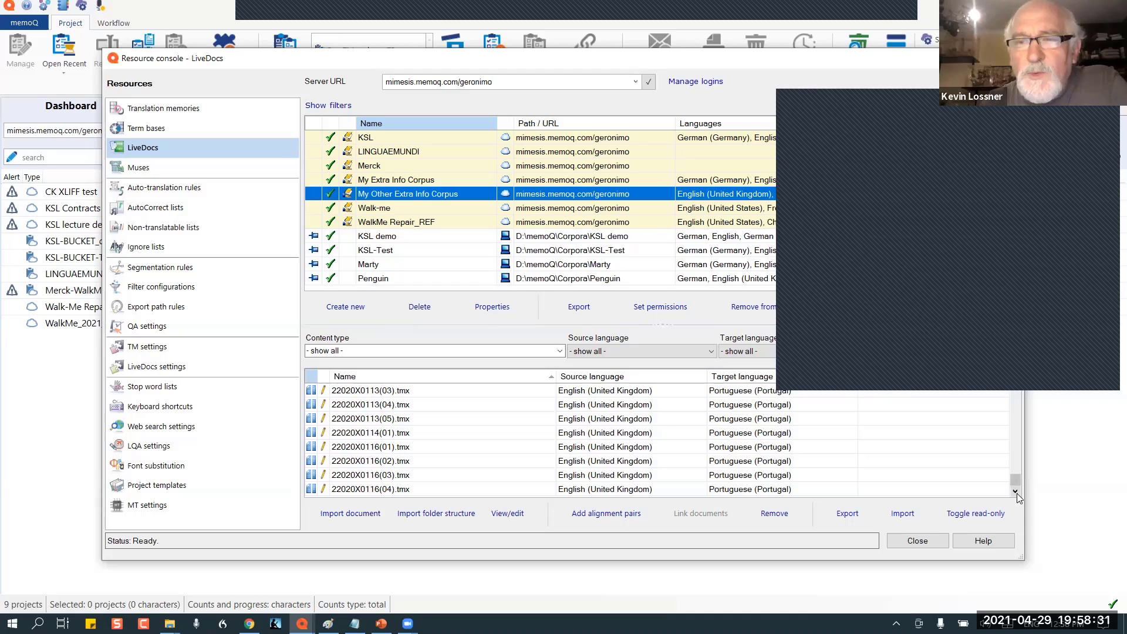
{"action": "left_click", "coordinate": [417, 493]}
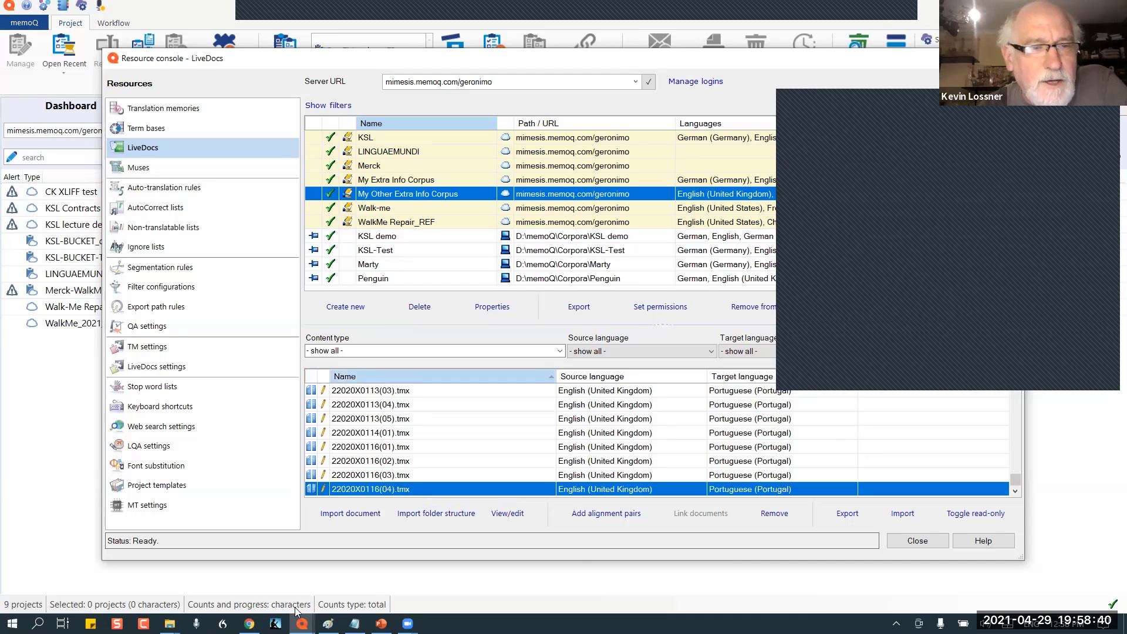
Switch to the File Explorer window showing KSL and open the Vol_2019_1 folder inside the DGT folder.
{"action": "mouse_move", "coordinate": [169, 622]}
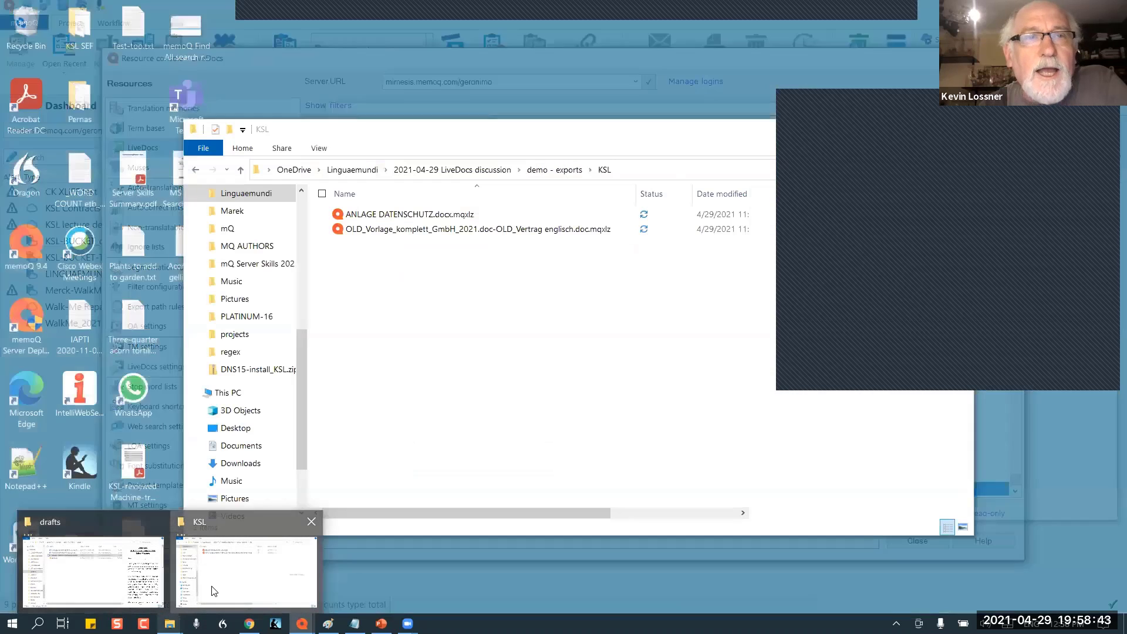
{"action": "left_click", "coordinate": [213, 589]}
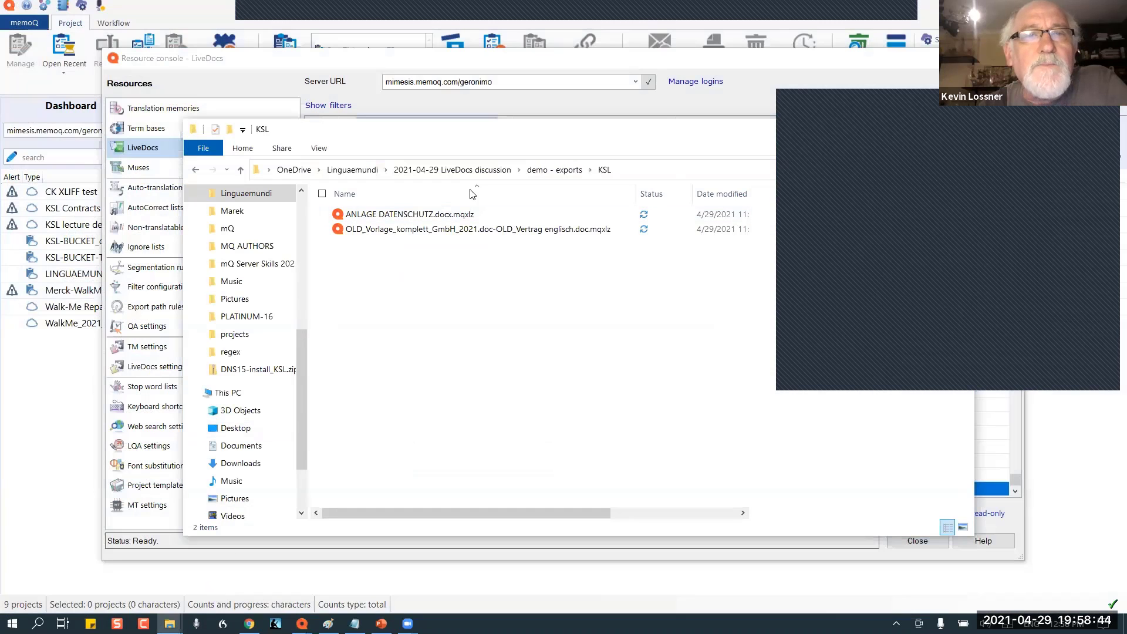
{"action": "left_click", "coordinate": [498, 171]}
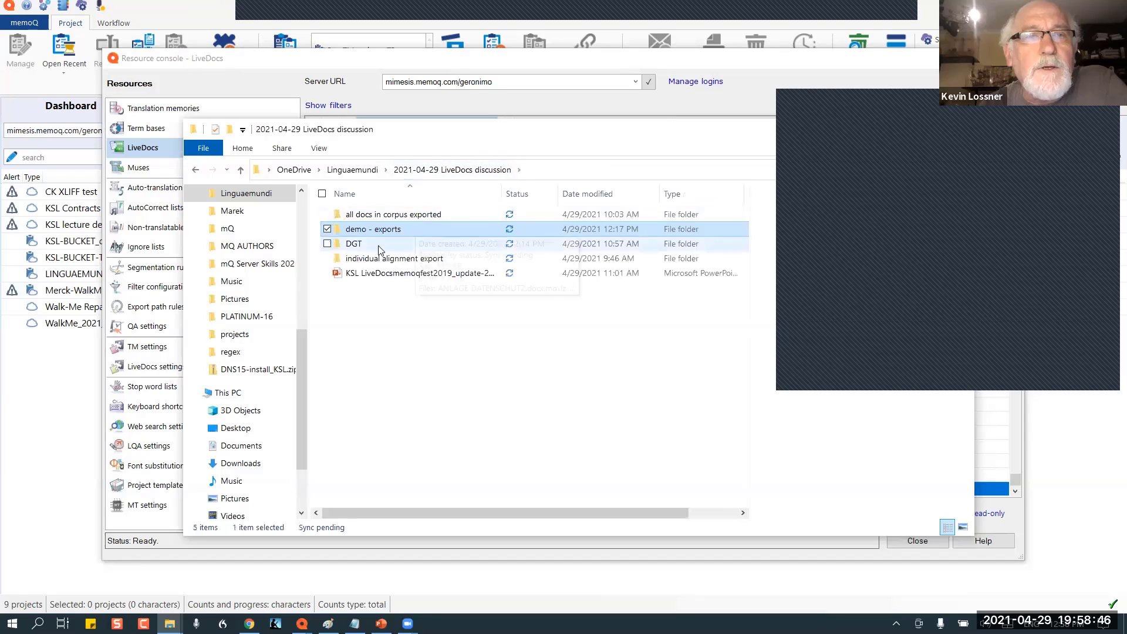
{"action": "double_click", "coordinate": [353, 243]}
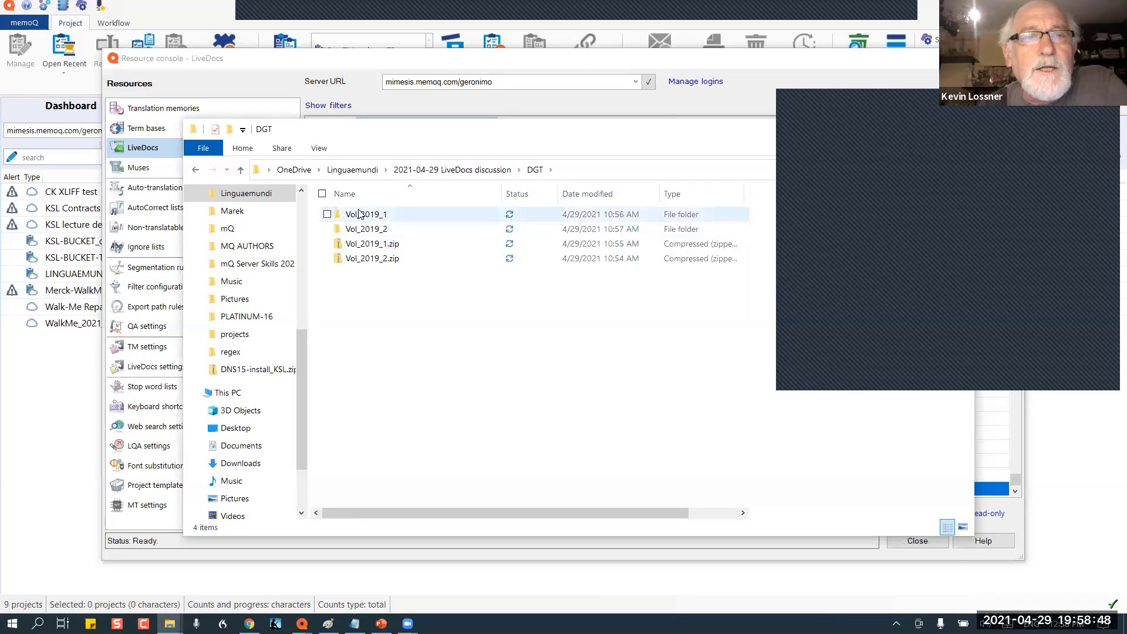
{"action": "double_click", "coordinate": [360, 215]}
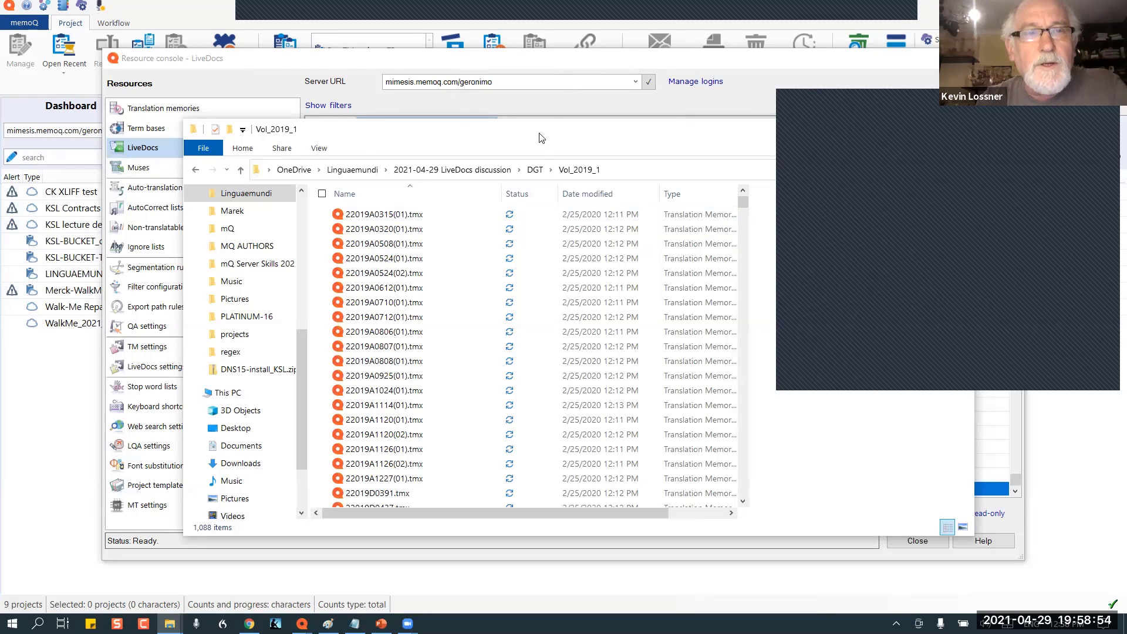
Move the folder window clear of the corpus's last document and select 22020X0116(04).tmx among the source files.
{"action": "left_click_drag", "start_coordinate": [541, 138], "coordinate": [375, 81]}
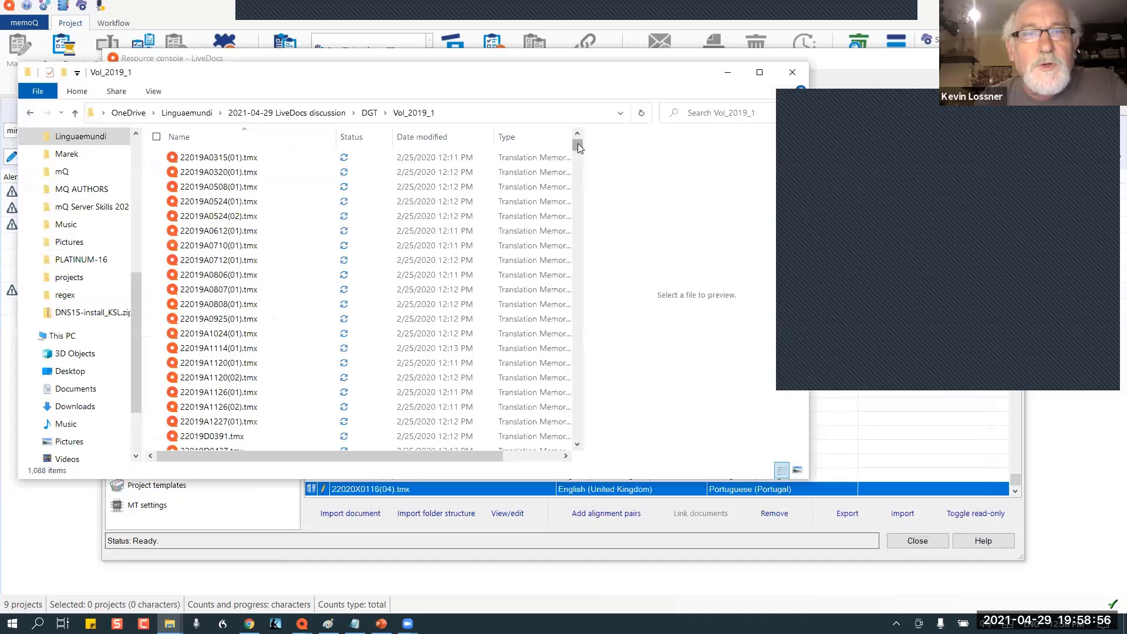
{"action": "left_click_drag", "start_coordinate": [579, 146], "coordinate": [585, 449]}
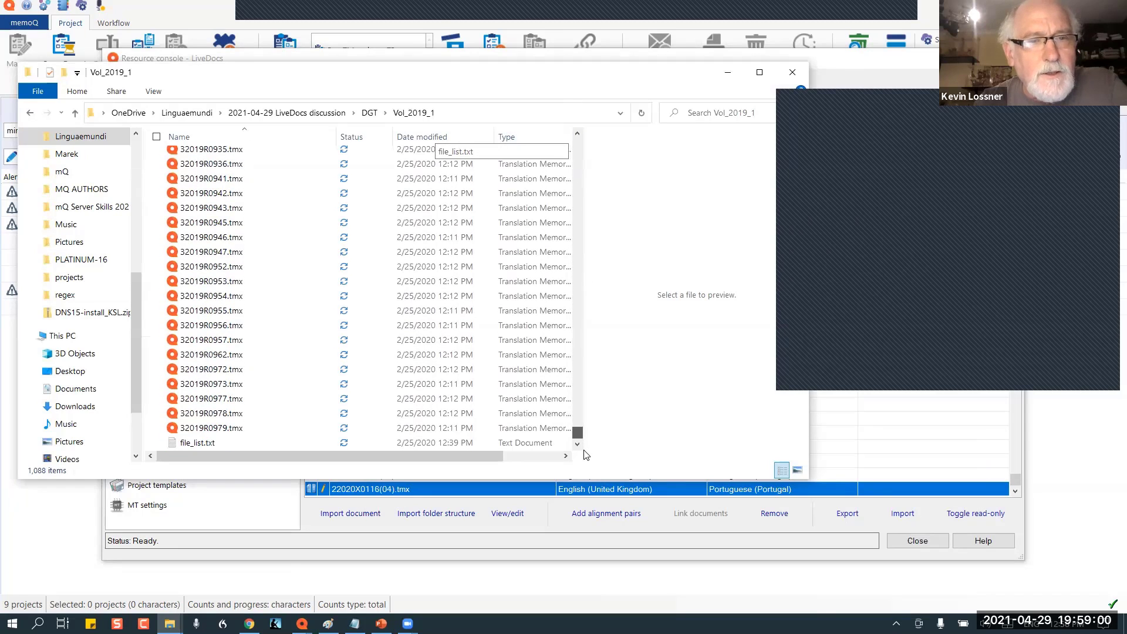
{"action": "left_click_drag", "start_coordinate": [579, 433], "coordinate": [575, 195]}
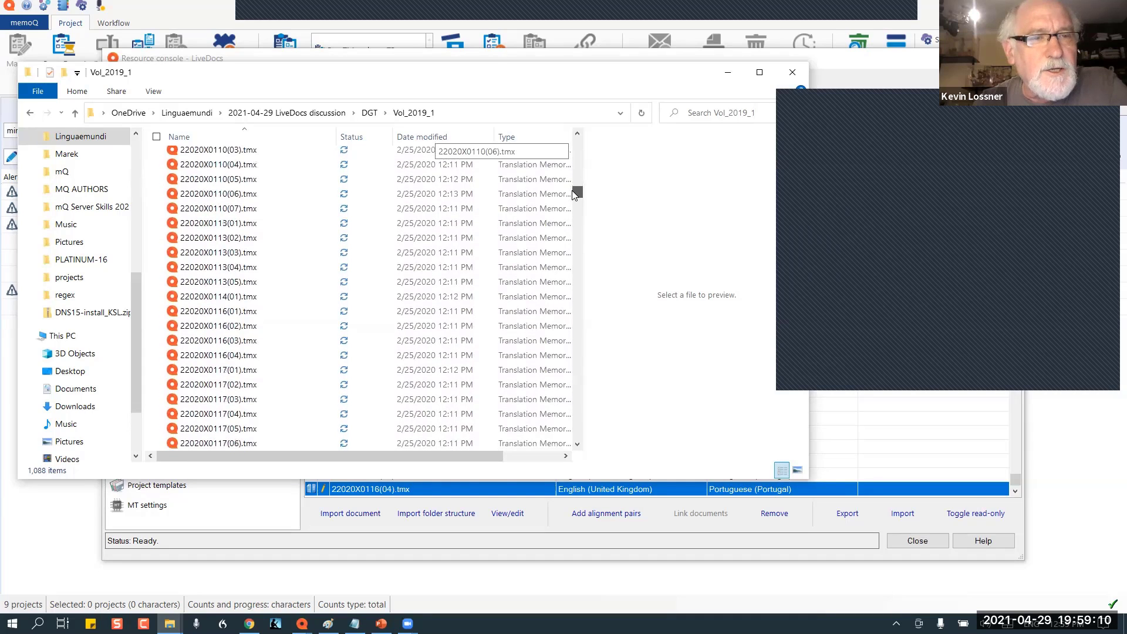
{"action": "left_click", "coordinate": [253, 360]}
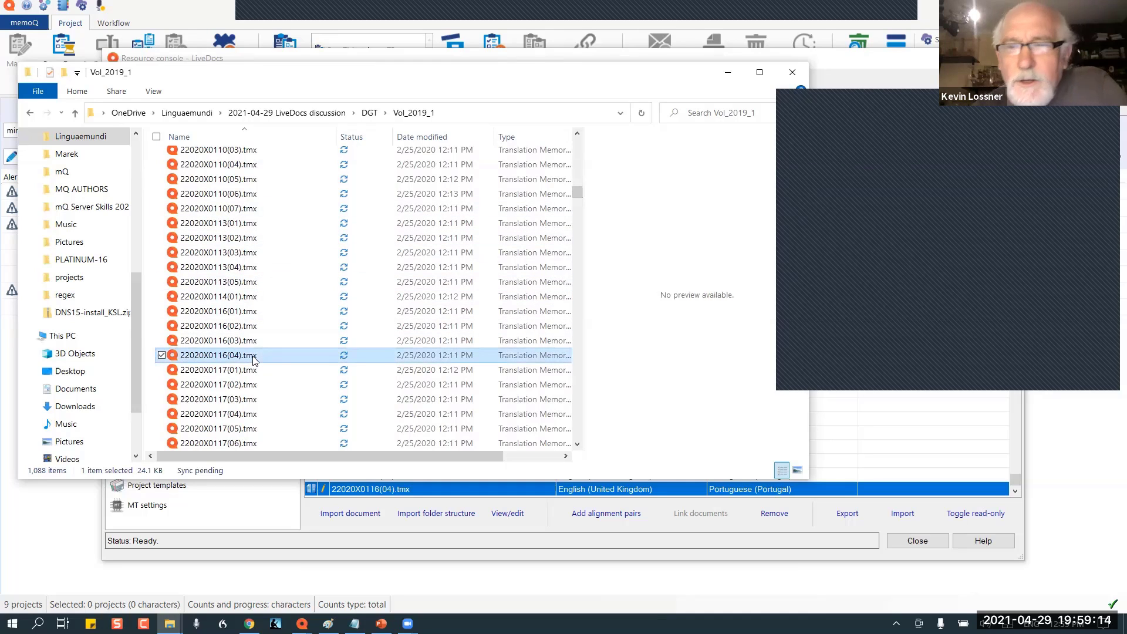